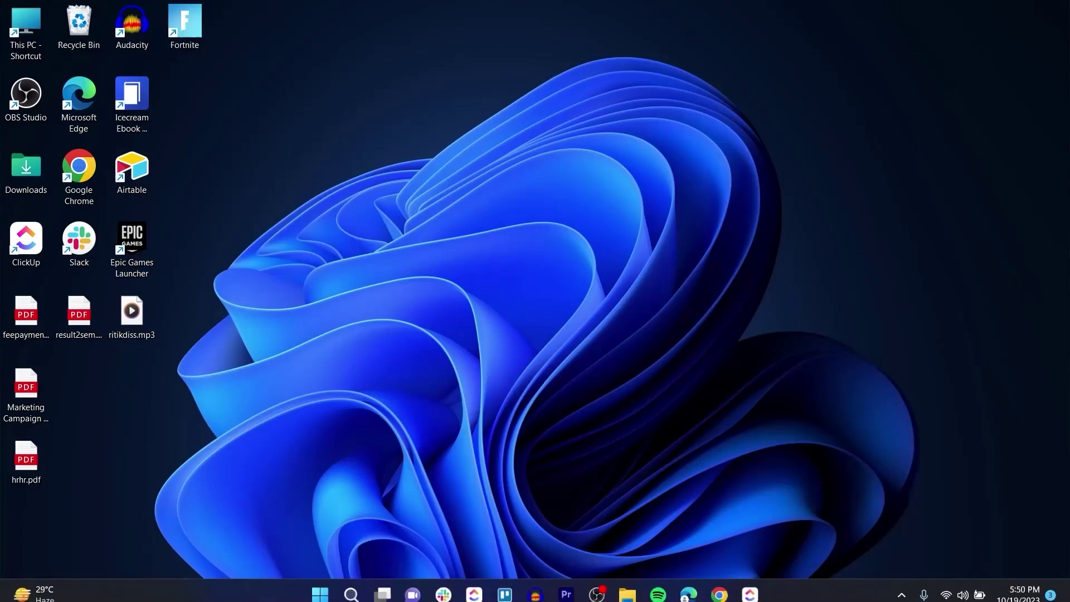
Step: Refresh the Windows desktop twice, then launch Microsoft Edge from the taskbar
{"action": "right_click", "coordinate": [670, 220]}
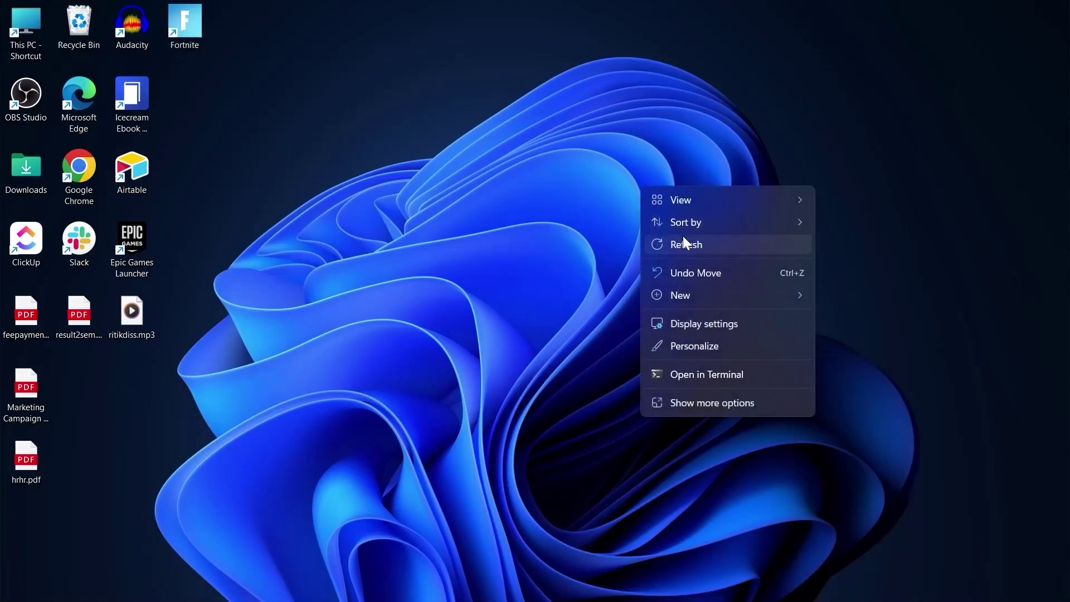
{"action": "left_click", "coordinate": [683, 237]}
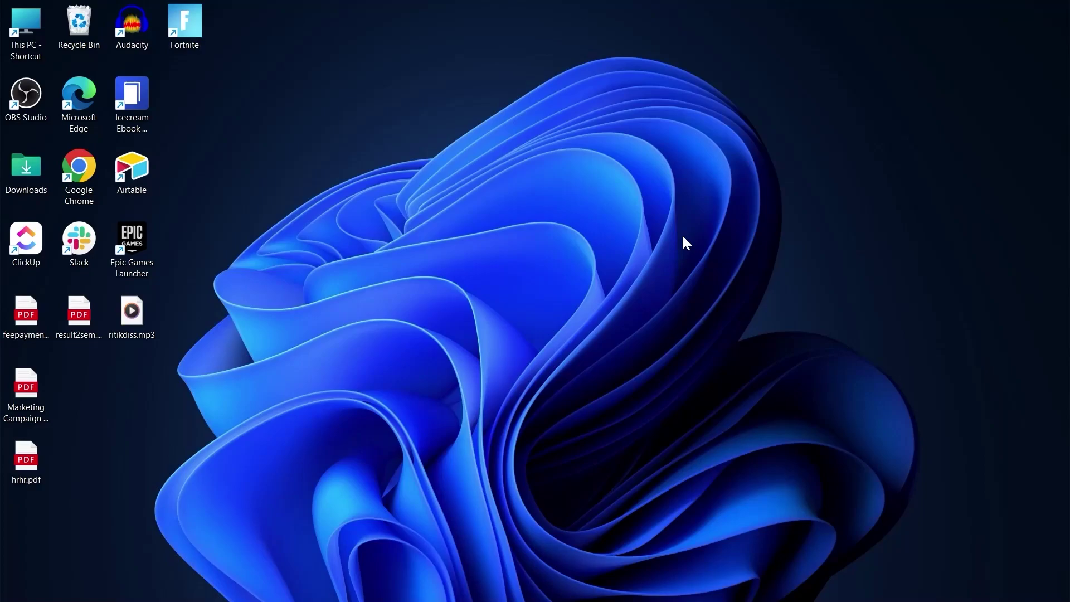
{"action": "right_click", "coordinate": [520, 104]}
{"action": "left_click", "coordinate": [579, 153]}
{"action": "mouse_move", "coordinate": [697, 599]}
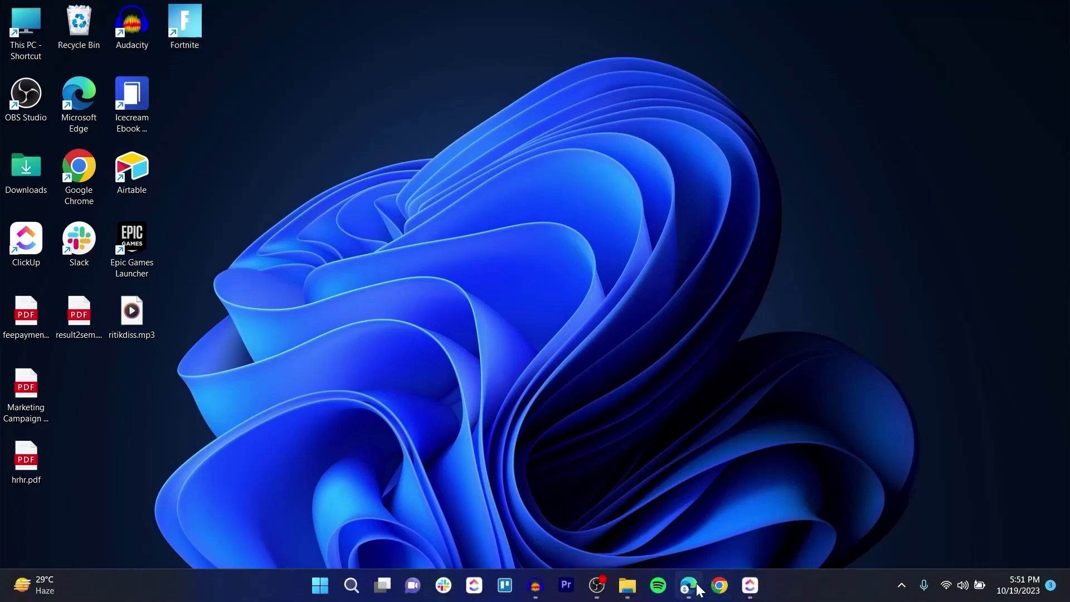
{"action": "left_click", "coordinate": [689, 585]}
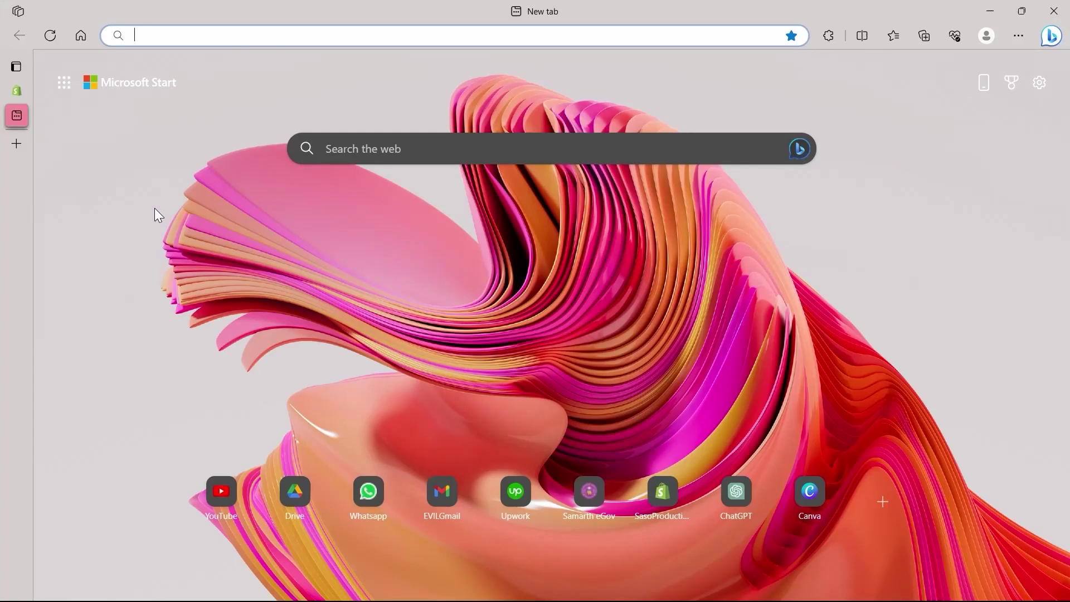
Step: Switch to the SasoProductions Home tab showing the Shopify admin dashboard
{"action": "mouse_move", "coordinate": [18, 85]}
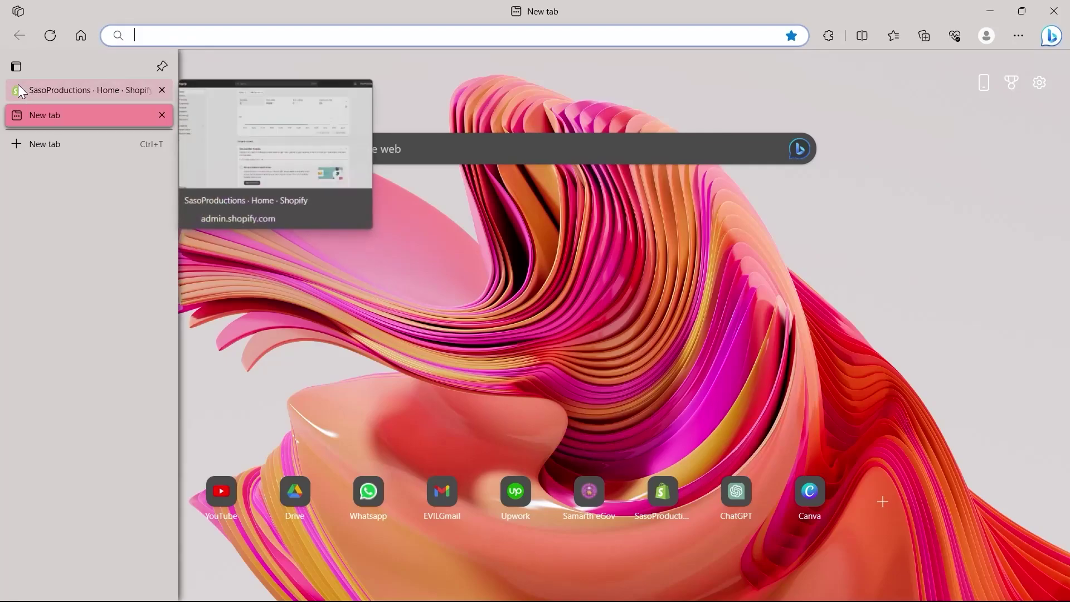
{"action": "left_click", "coordinate": [18, 87]}
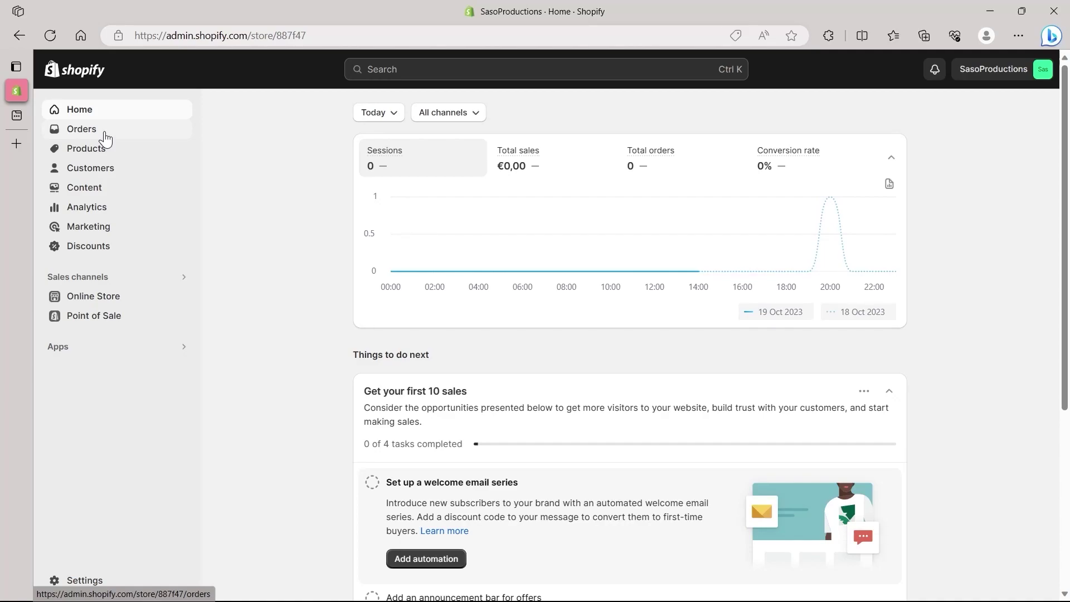
Step: Go to Online Store themes and choose Edit code for the current Craft theme
{"action": "left_click", "coordinate": [106, 297]}
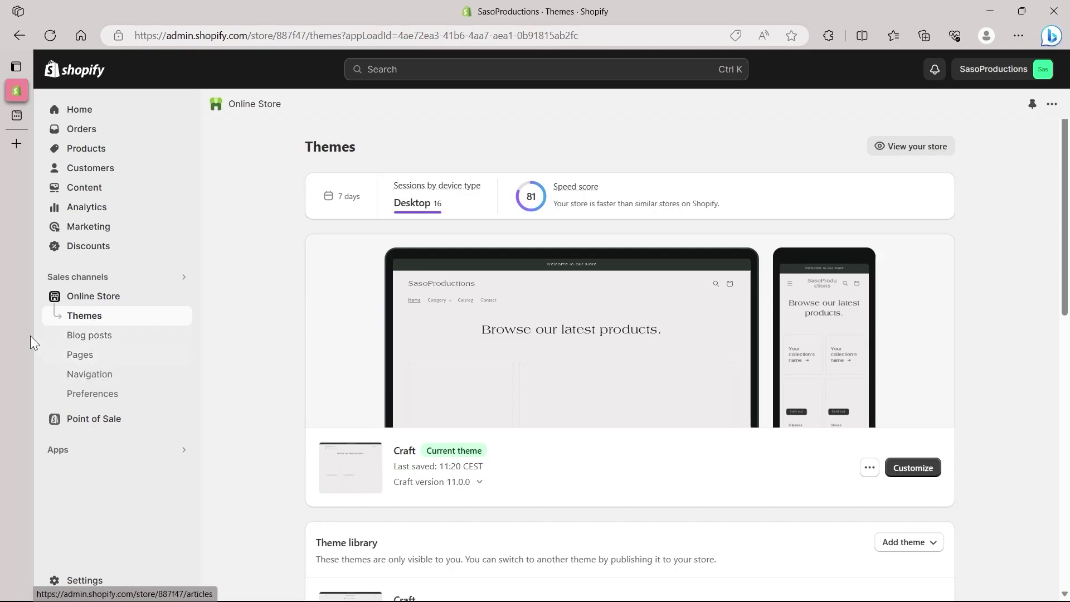
{"action": "scroll", "coordinate": [915, 475], "scroll_direction": "down", "scroll_amount": 1}
{"action": "scroll", "coordinate": [917, 468], "scroll_direction": "up", "scroll_amount": 1}
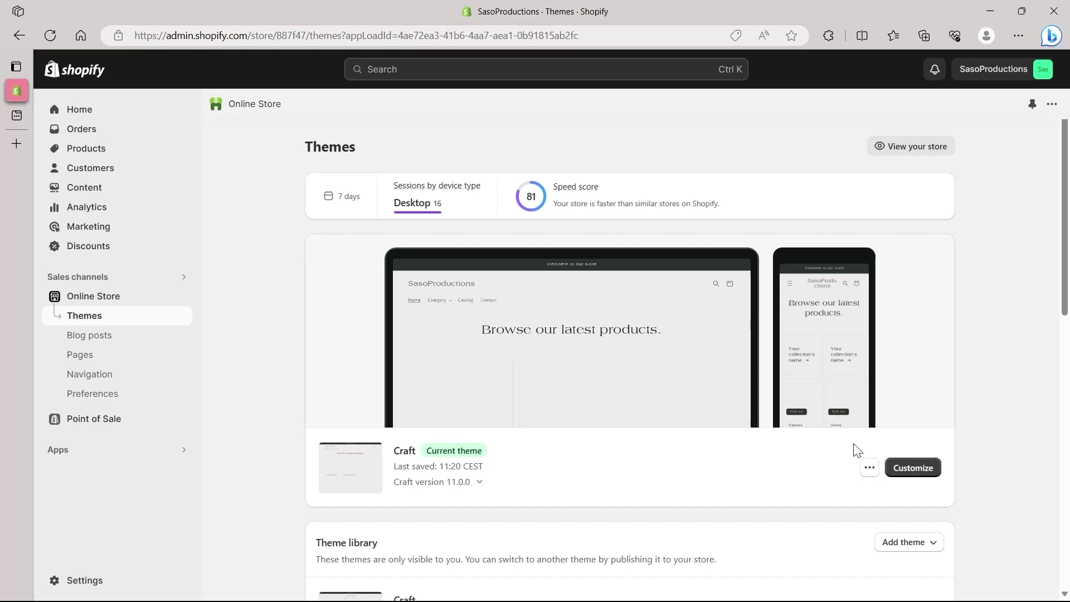
{"action": "scroll", "coordinate": [861, 455], "scroll_direction": "down", "scroll_amount": 3}
{"action": "scroll", "coordinate": [864, 454], "scroll_direction": "up", "scroll_amount": 3}
{"action": "scroll", "coordinate": [774, 445], "scroll_direction": "down", "scroll_amount": 2}
{"action": "scroll", "coordinate": [866, 390], "scroll_direction": "up", "scroll_amount": 1}
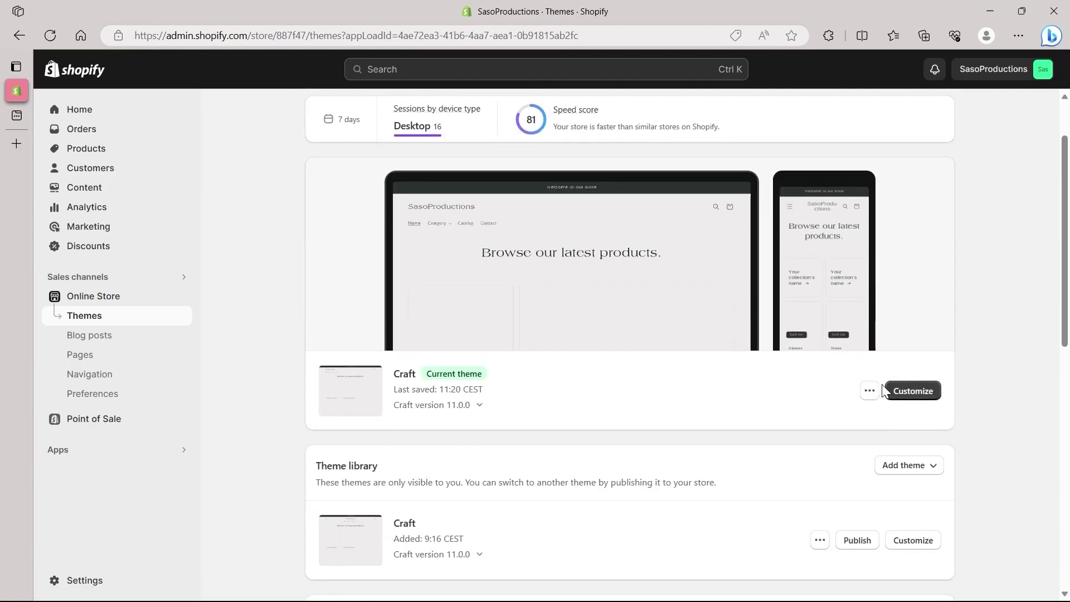
{"action": "left_click", "coordinate": [869, 392]}
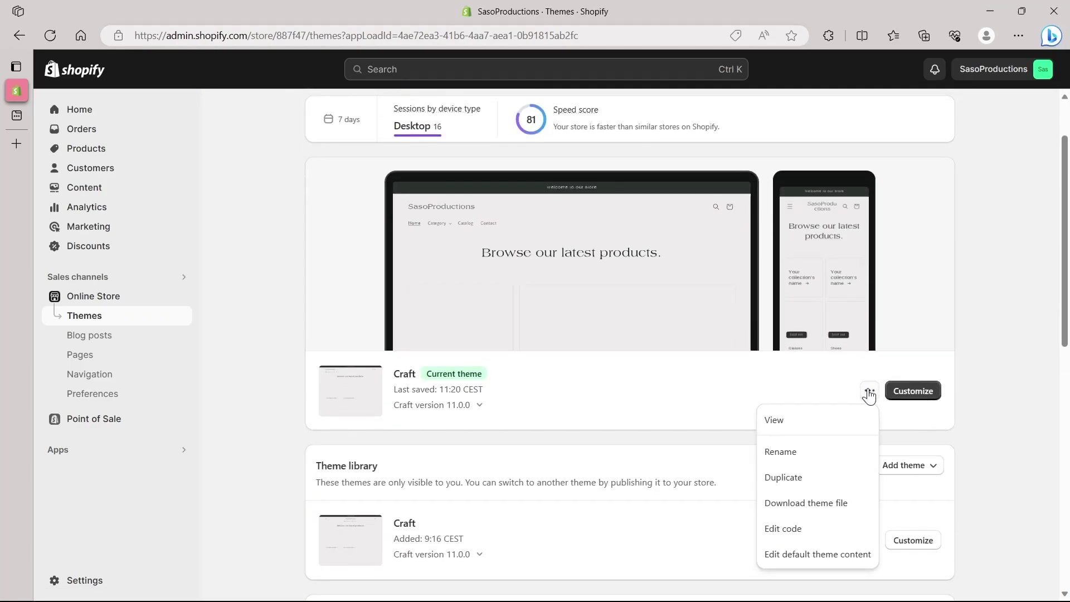
{"action": "left_click", "coordinate": [791, 529]}
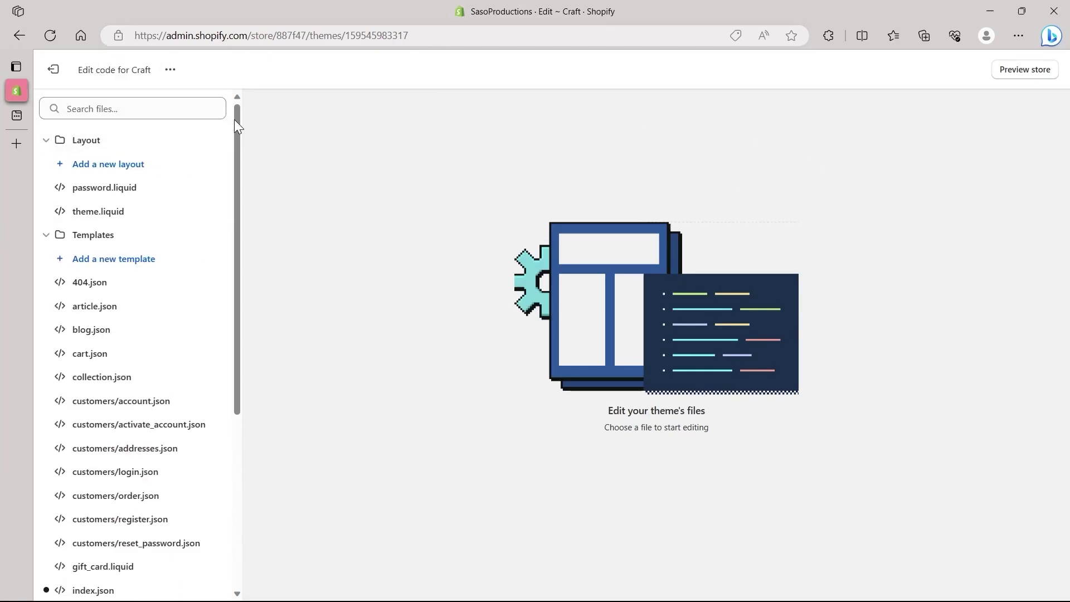
Step: Collapse Layout and Templates, expand Sections, and start adding a new section file
{"action": "mouse_move", "coordinate": [234, 120]}
{"action": "left_mouse_down"}
{"action": "mouse_move", "coordinate": [229, 238]}
{"action": "mouse_move", "coordinate": [234, 114]}
{"action": "left_mouse_up"}
{"action": "left_click", "coordinate": [46, 141]}
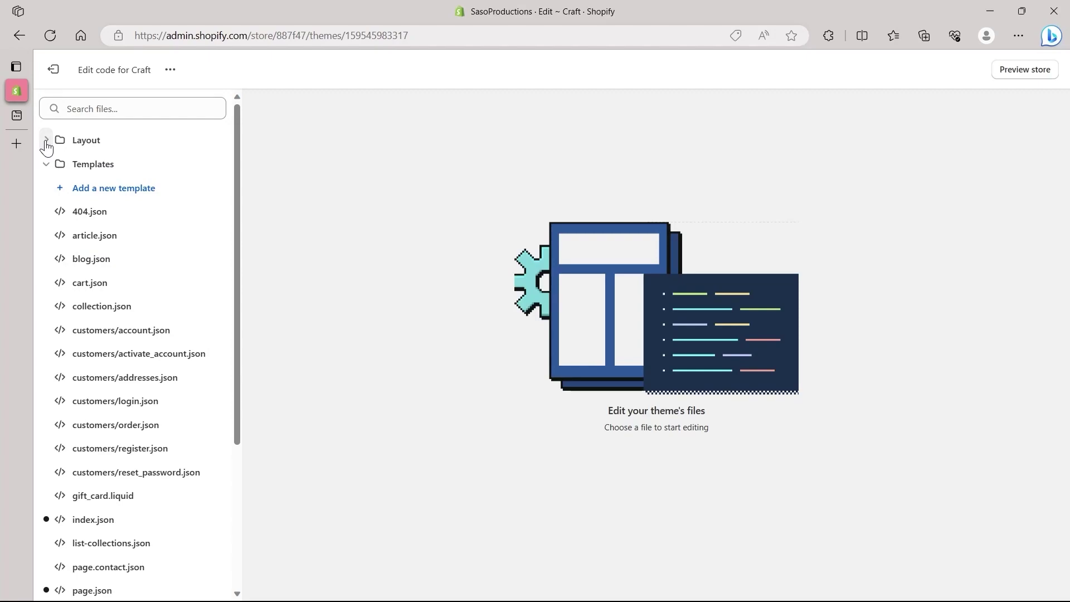
{"action": "left_click", "coordinate": [46, 164]}
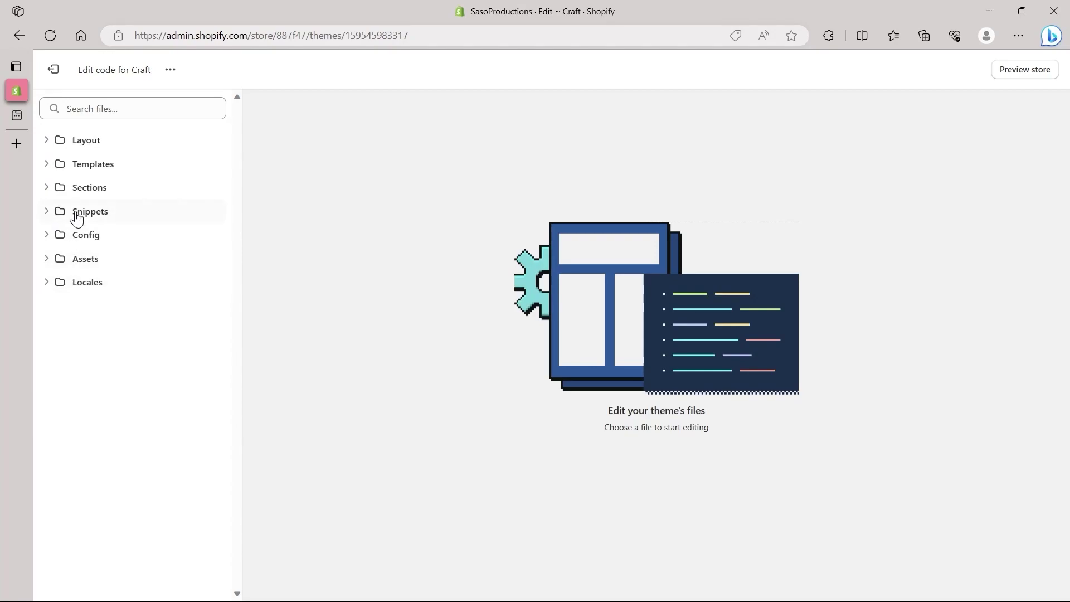
{"action": "left_click", "coordinate": [53, 187]}
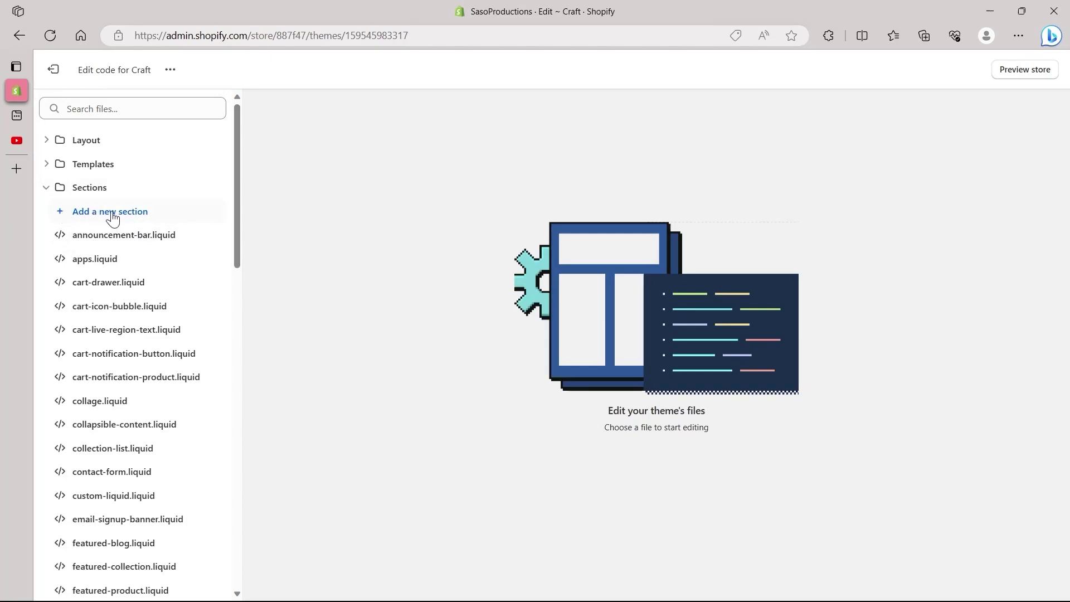
{"action": "left_click", "coordinate": [84, 213]}
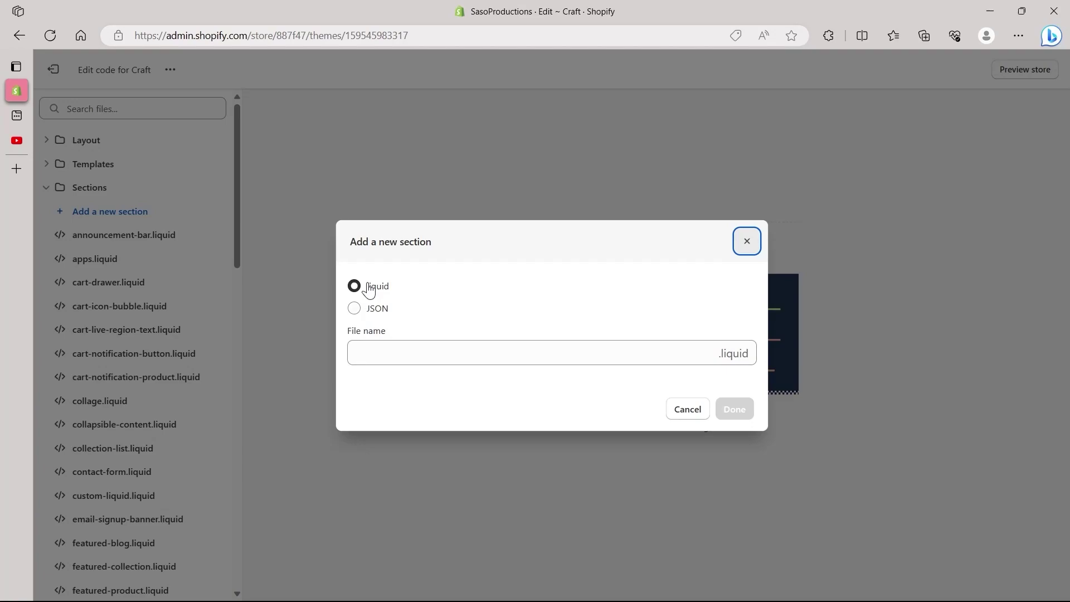
Step: Create a liquid section file named 'background-img'
{"action": "left_click", "coordinate": [408, 352]}
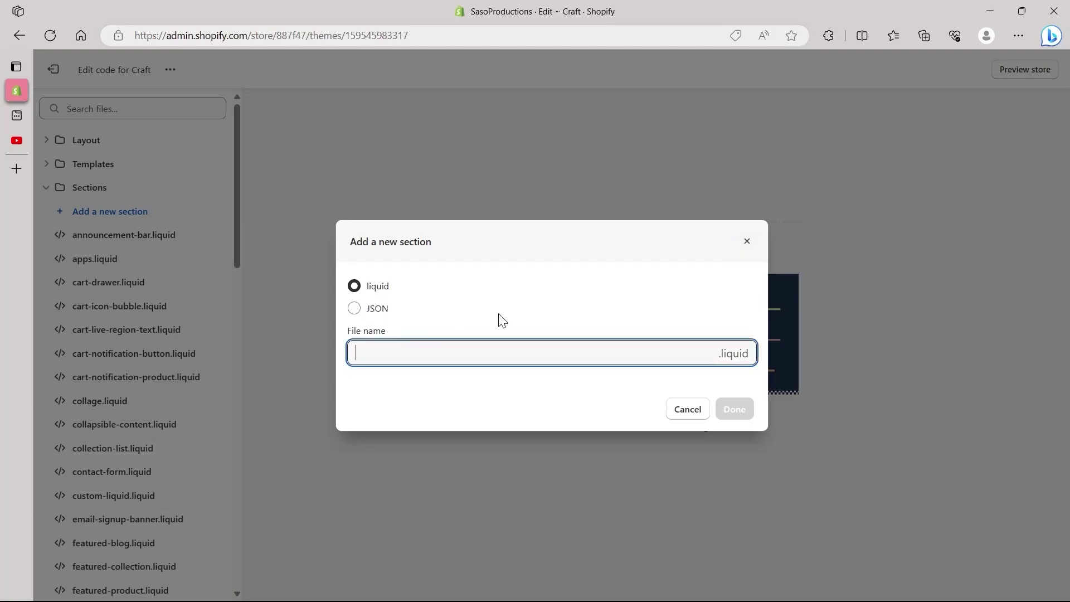
{"action": "type", "text": "backgroun"}
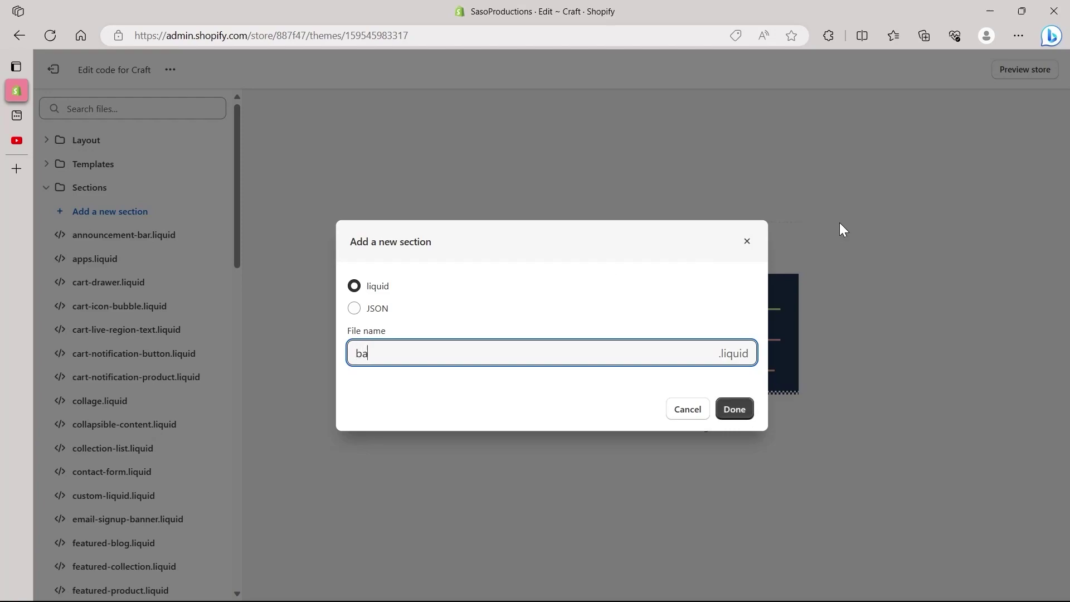
{"action": "type", "text": "d"}
{"action": "type", "text": "-"}
{"action": "type", "text": "img"}
{"action": "left_click", "coordinate": [734, 409]}
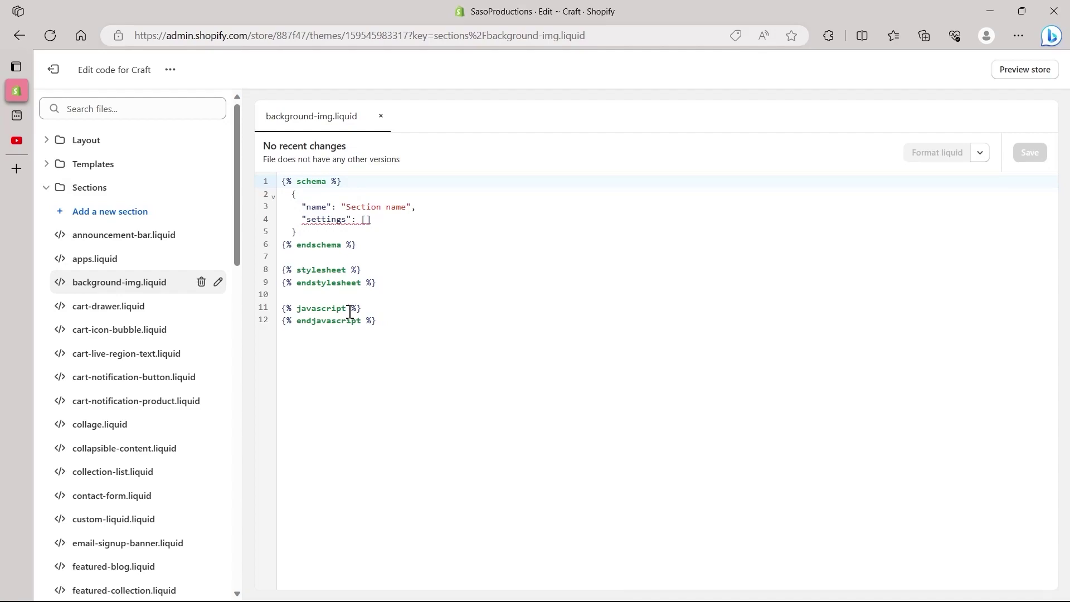
Step: Delete all starter code from background-img.liquid and switch to the Pastebin window
{"action": "key", "text": "ctrl+a"}
{"action": "key", "text": "BackSpace"}
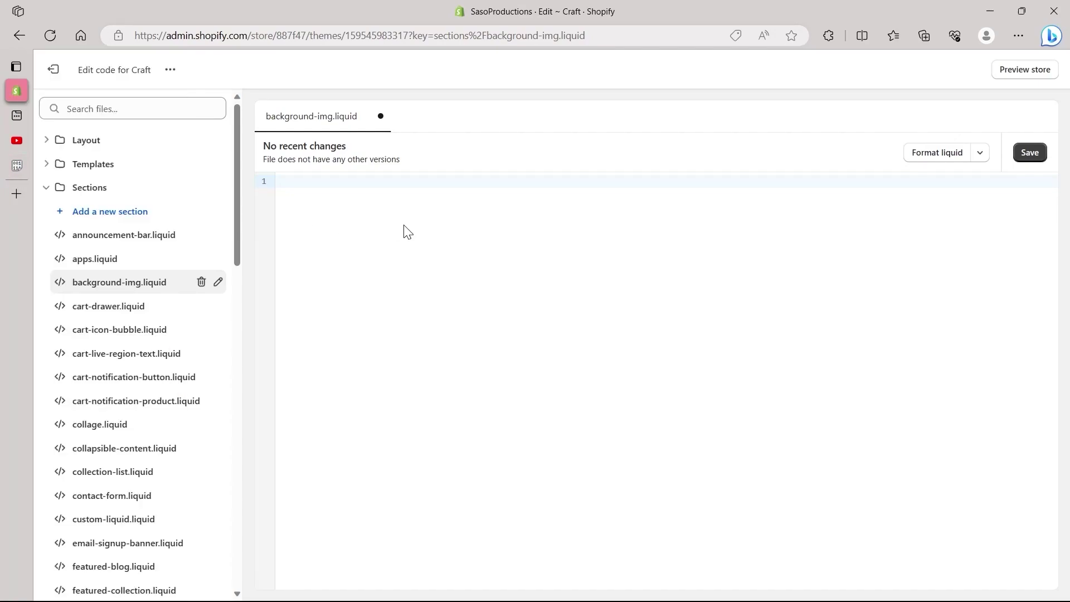
{"action": "key", "text": "alt+Tab"}
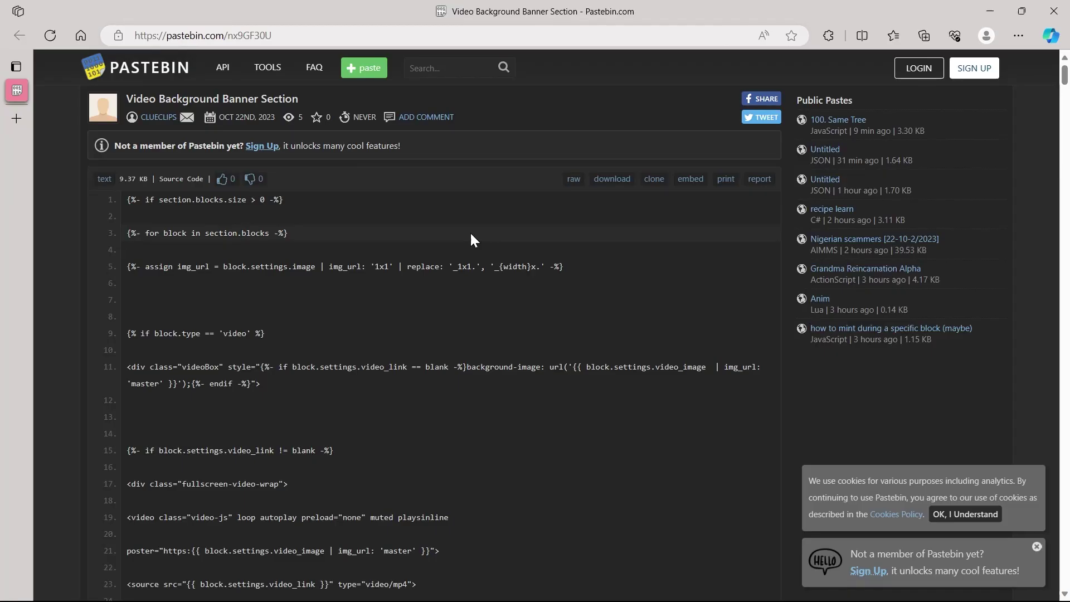
Step: Copy the entire Video Background Banner Section code, lines 1 to 859, from Pastebin
{"action": "left_click", "coordinate": [270, 35]}
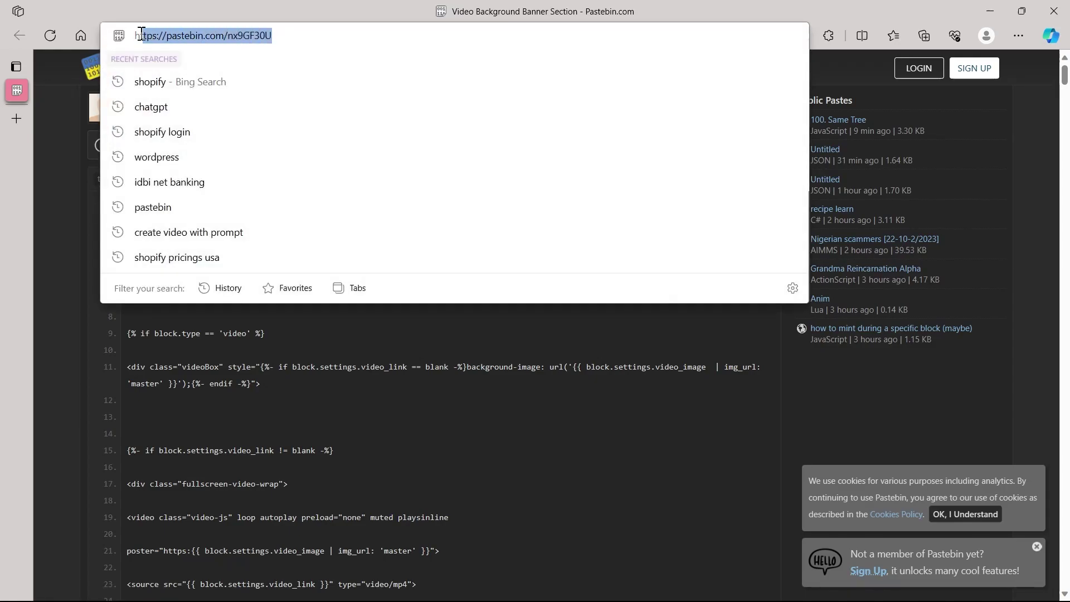
{"action": "mouse_move", "coordinate": [28, 102]}
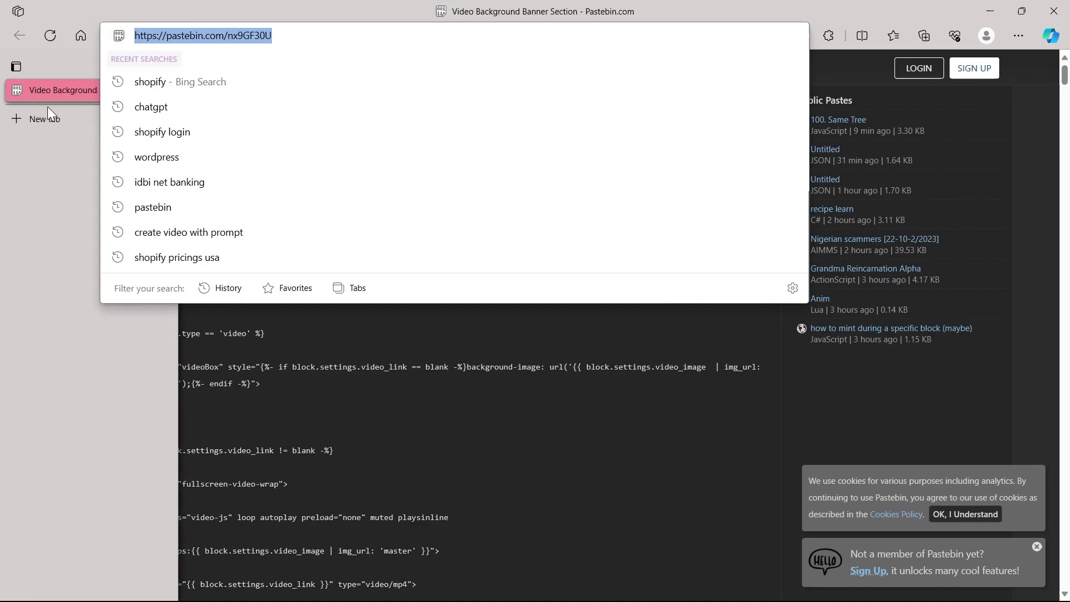
{"action": "left_click", "coordinate": [94, 342]}
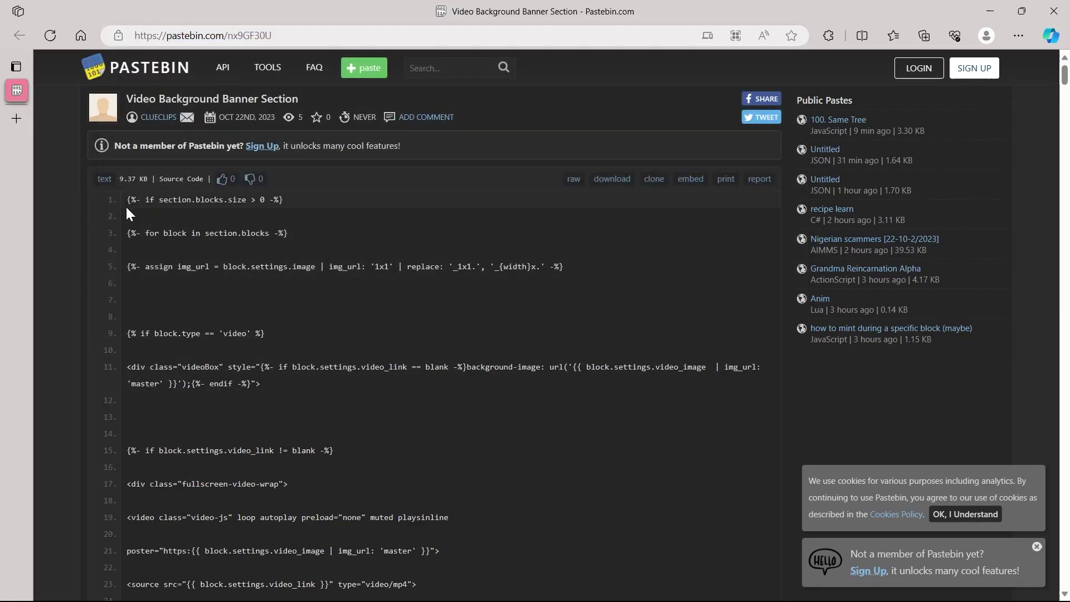
{"action": "scroll", "coordinate": [126, 206], "scroll_direction": "down", "scroll_amount": 7}
{"action": "scroll", "coordinate": [126, 207], "scroll_direction": "up", "scroll_amount": 7}
{"action": "left_click_drag", "start_coordinate": [126, 198], "coordinate": [357, 591]}
{"action": "left_click_drag", "start_coordinate": [286, 591], "coordinate": [210, 310]}
{"action": "right_click", "coordinate": [179, 311]}
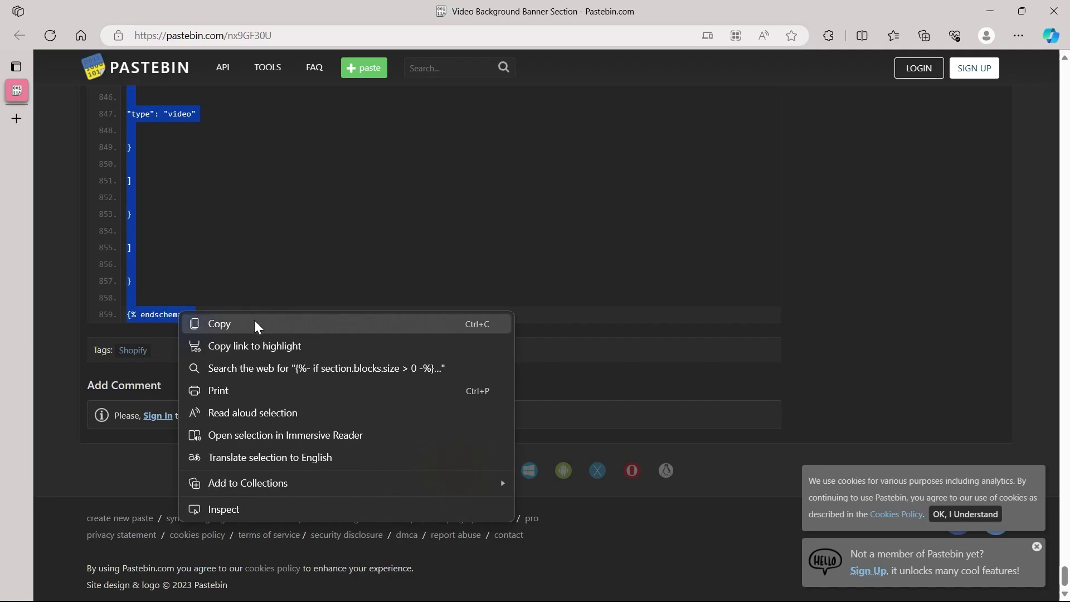
{"action": "left_click", "coordinate": [41, 269]}
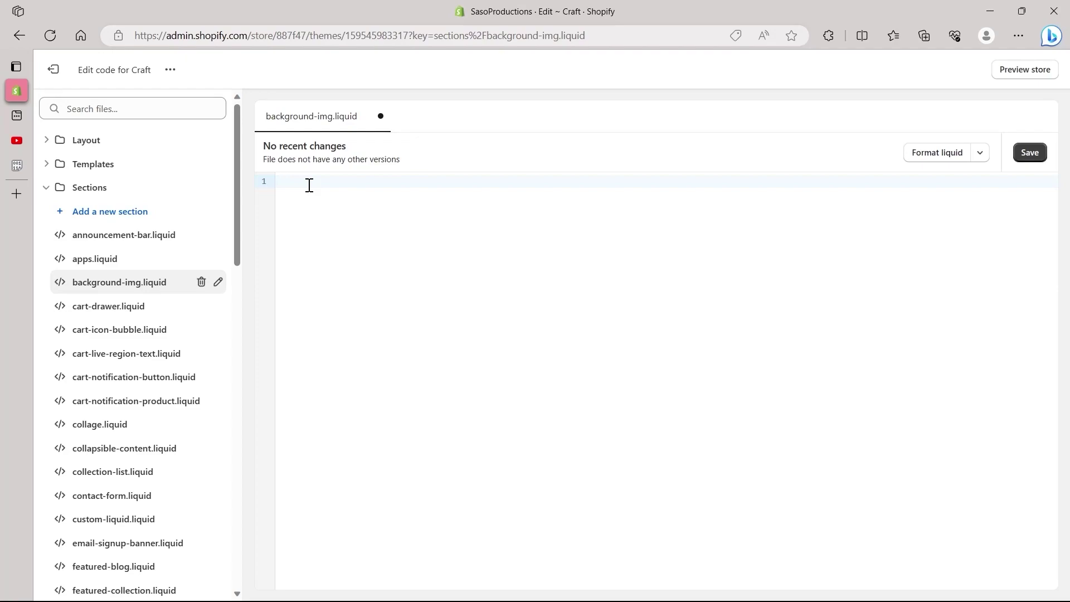
Step: Paste the banner code into background-img.liquid, save it, and exit to the Themes list
{"action": "key", "text": "ctrl+v"}
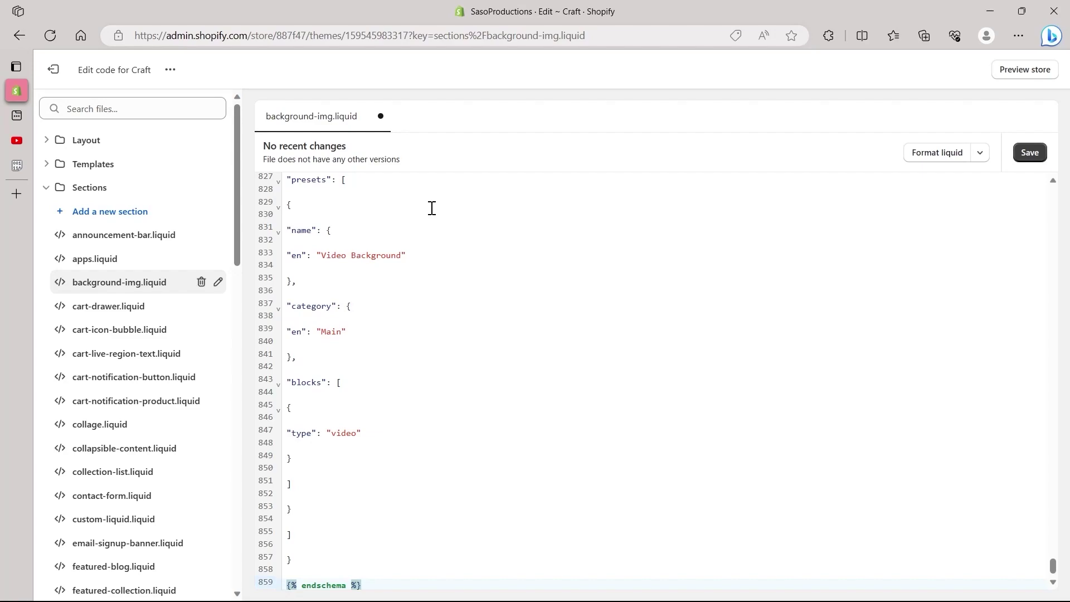
{"action": "scroll", "coordinate": [432, 208], "scroll_direction": "up", "scroll_amount": 10}
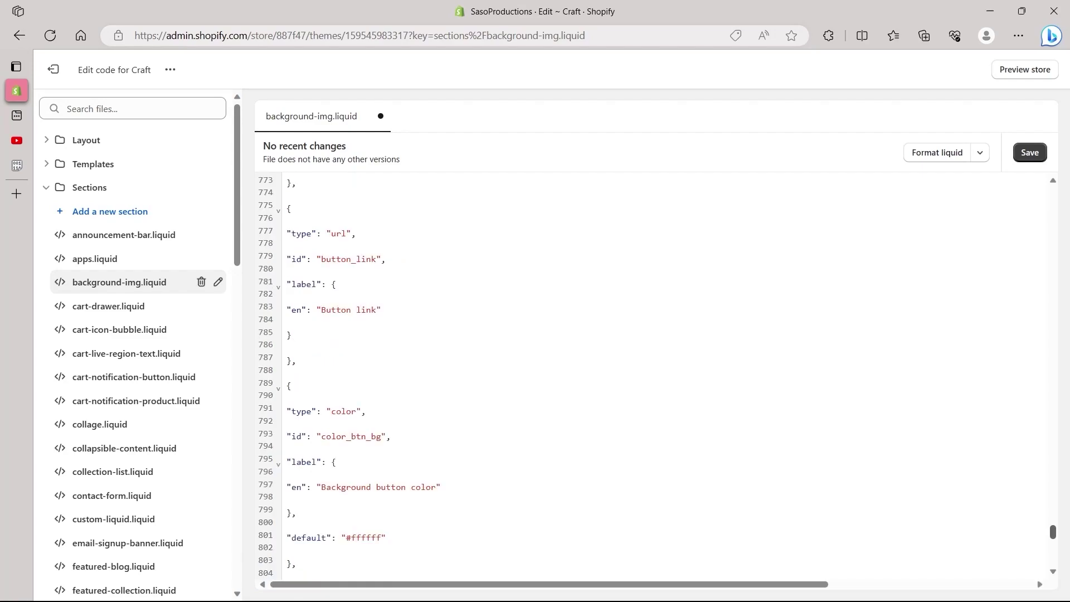
{"action": "left_click", "coordinate": [1031, 156]}
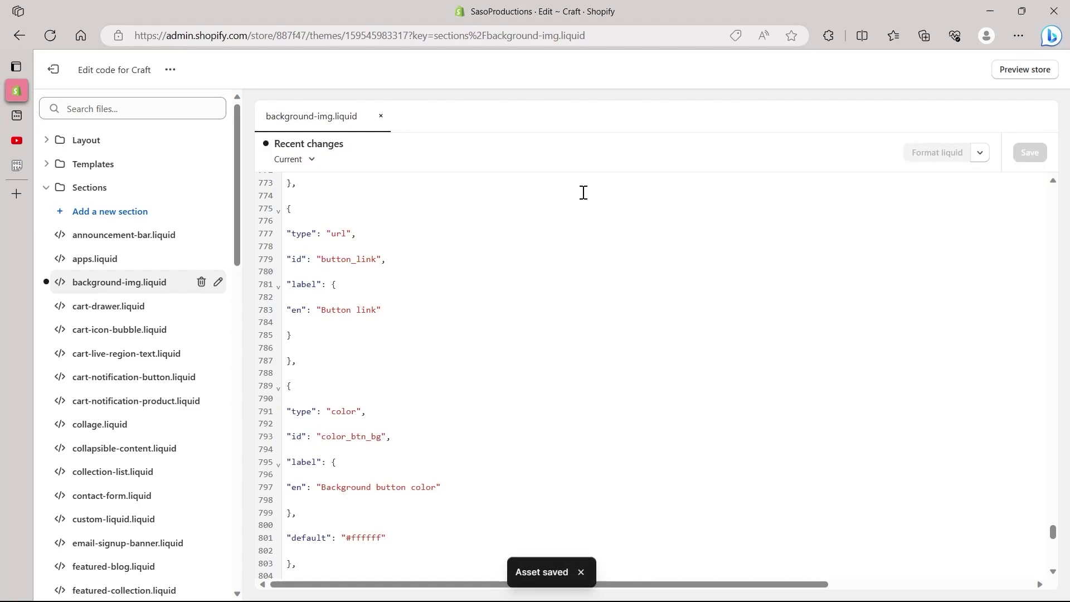
{"action": "left_click", "coordinate": [57, 71]}
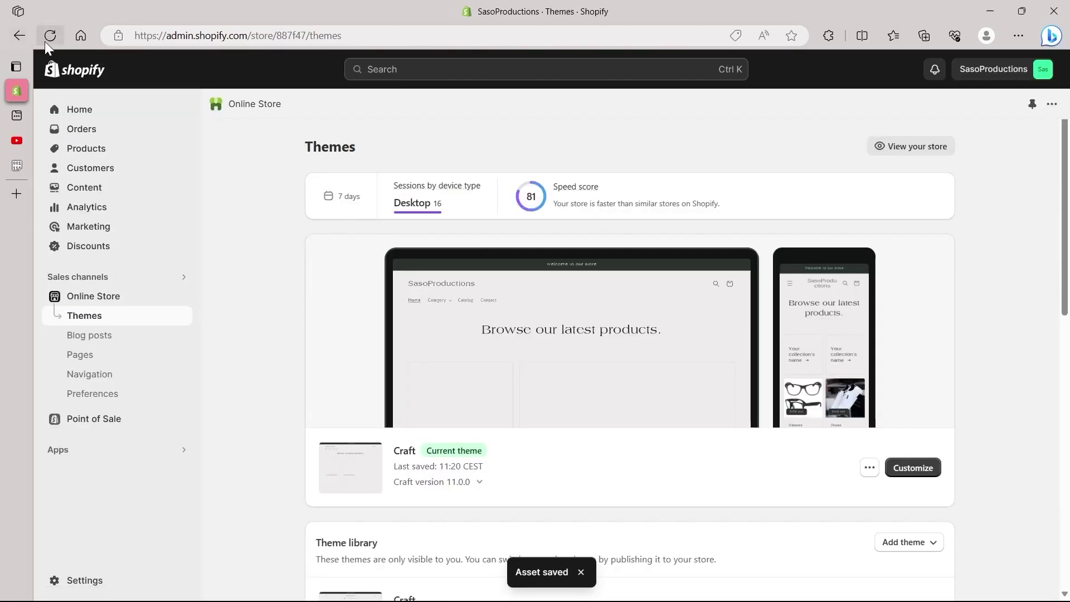
Step: Reload the Themes page and open the Craft current theme in Customize
{"action": "left_click", "coordinate": [45, 41]}
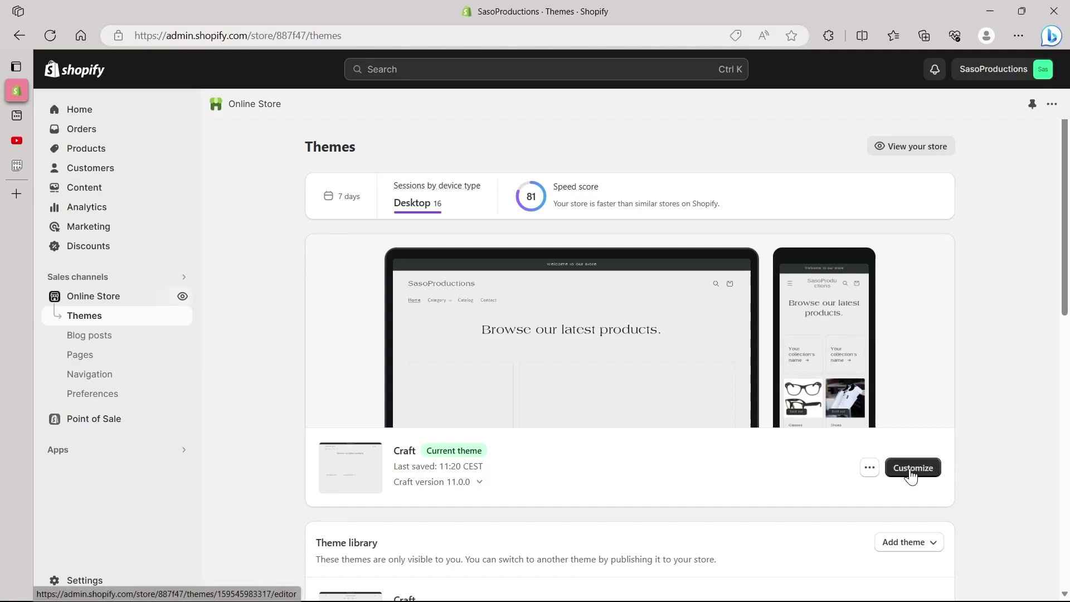
{"action": "scroll", "coordinate": [869, 412], "scroll_direction": "down", "scroll_amount": 2}
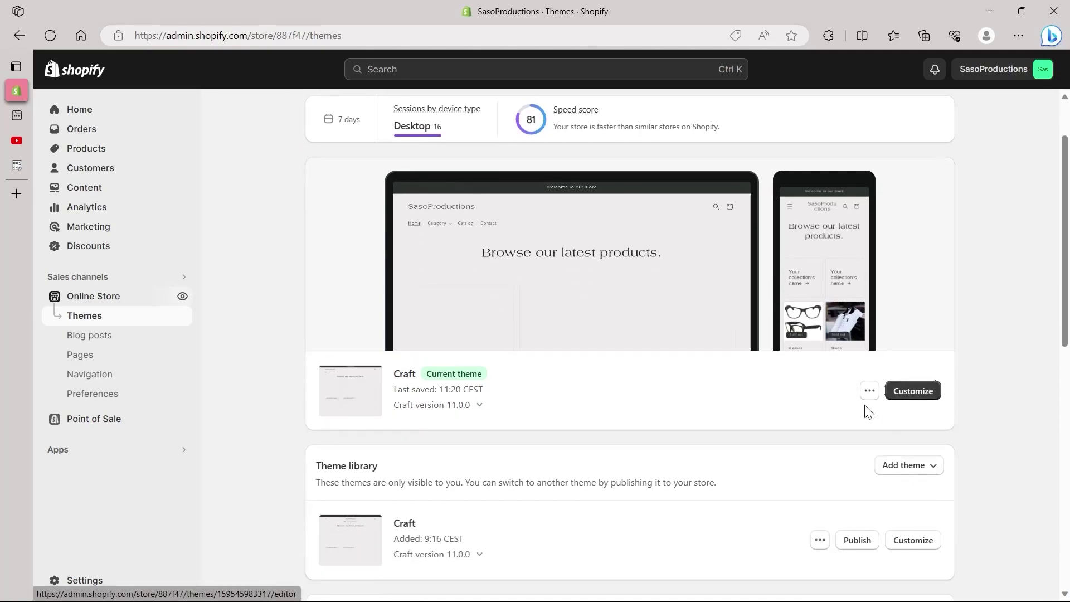
{"action": "left_click", "coordinate": [925, 393]}
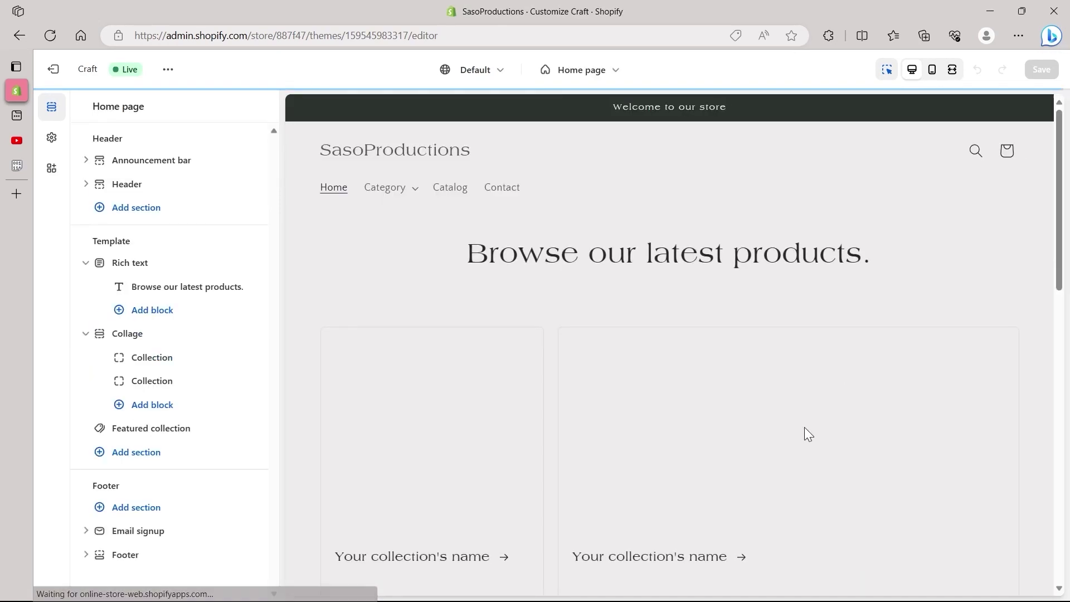
Step: Open the section picker via Add section under the Home page Template
{"action": "scroll", "coordinate": [778, 372], "scroll_direction": "down", "scroll_amount": 4}
{"action": "scroll", "coordinate": [798, 396], "scroll_direction": "up", "scroll_amount": 3}
{"action": "scroll", "coordinate": [787, 378], "scroll_direction": "down", "scroll_amount": 5}
{"action": "scroll", "coordinate": [787, 377], "scroll_direction": "down", "scroll_amount": 4}
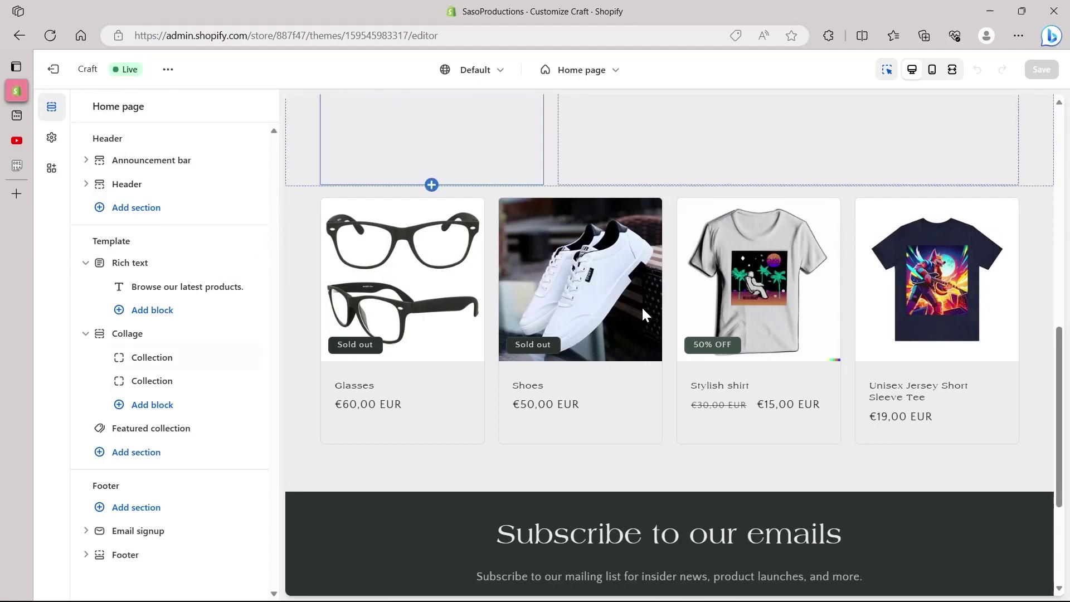
{"action": "scroll", "coordinate": [645, 310], "scroll_direction": "down", "scroll_amount": 3}
{"action": "scroll", "coordinate": [377, 379], "scroll_direction": "up", "scroll_amount": 5}
{"action": "scroll", "coordinate": [376, 378], "scroll_direction": "down", "scroll_amount": 1}
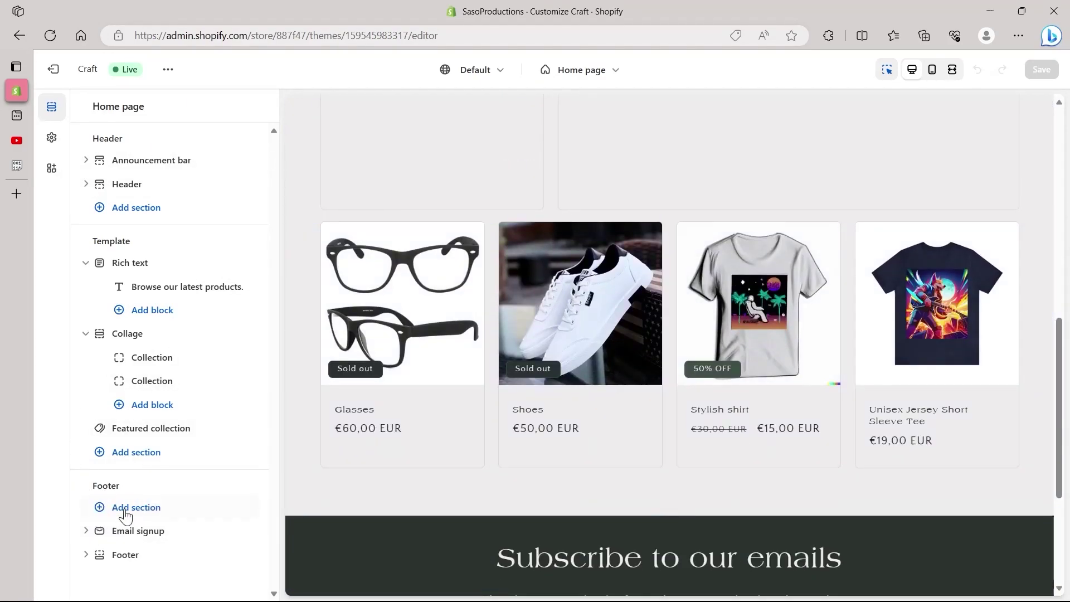
{"action": "left_click", "coordinate": [87, 554]}
{"action": "left_click", "coordinate": [139, 454]}
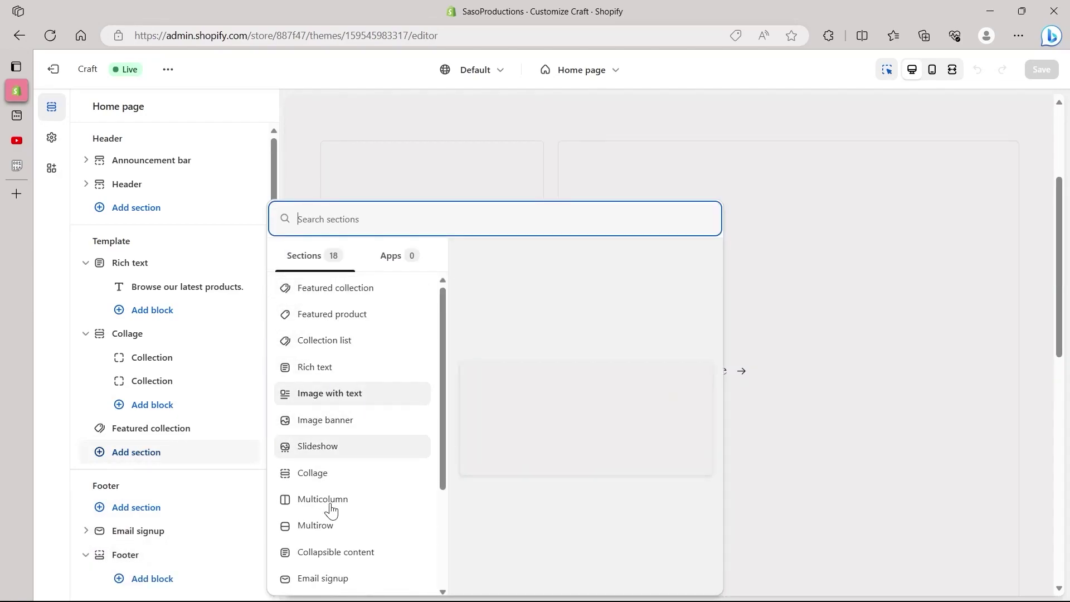
Step: Look over the section picker and glance at the code in the Pastebin tab
{"action": "scroll", "coordinate": [363, 475], "scroll_direction": "down", "scroll_amount": 3}
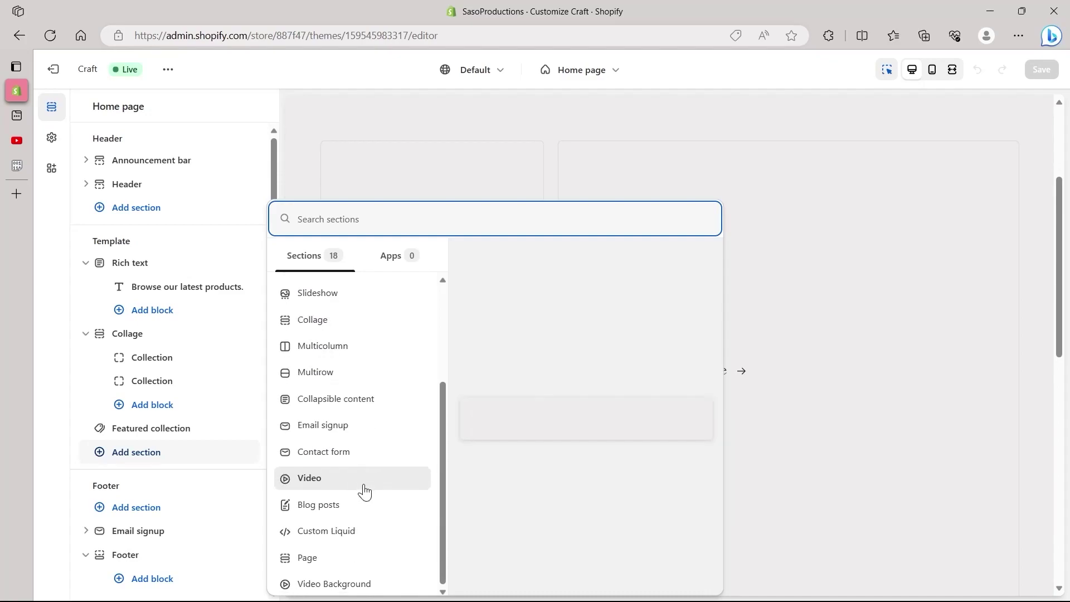
{"action": "scroll", "coordinate": [363, 473], "scroll_direction": "up", "scroll_amount": 3}
{"action": "scroll", "coordinate": [365, 469], "scroll_direction": "down", "scroll_amount": 3}
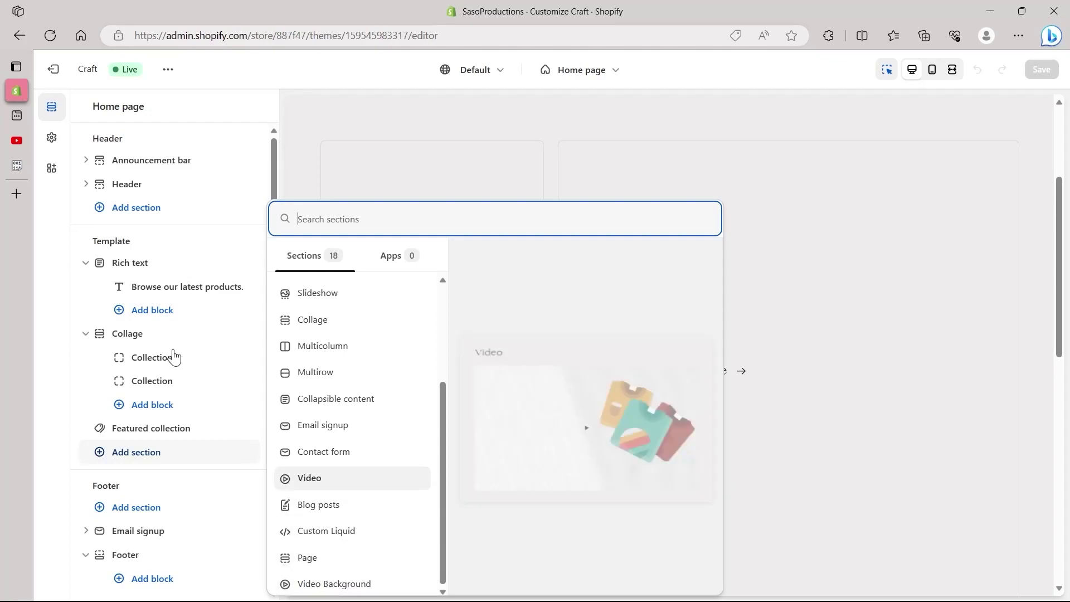
{"action": "left_click", "coordinate": [17, 166]}
{"action": "scroll", "coordinate": [207, 382], "scroll_direction": "up", "scroll_amount": 10}
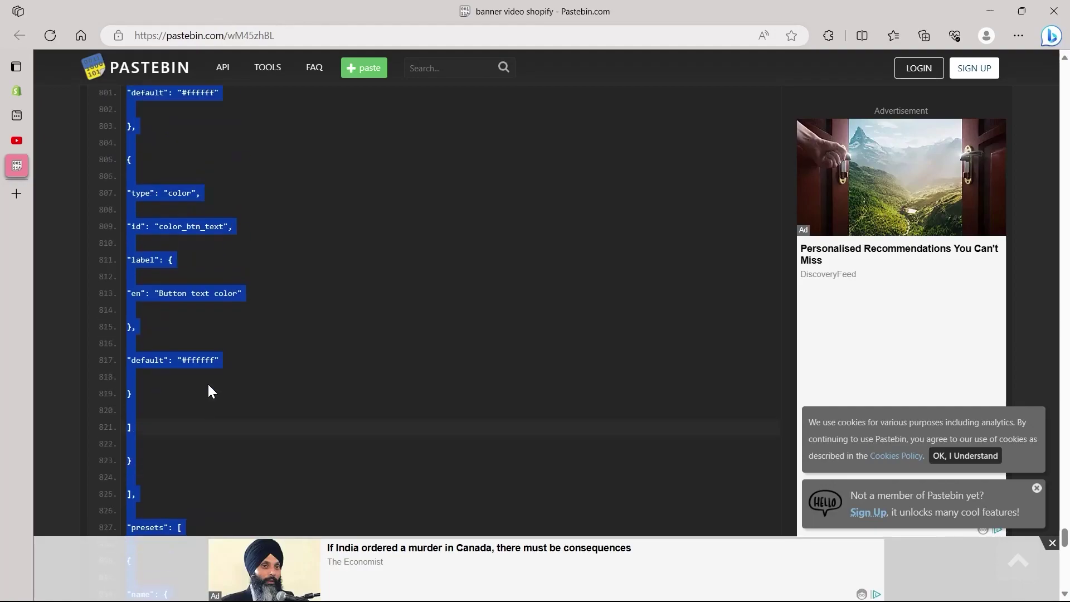
{"action": "mouse_move", "coordinate": [19, 122]}
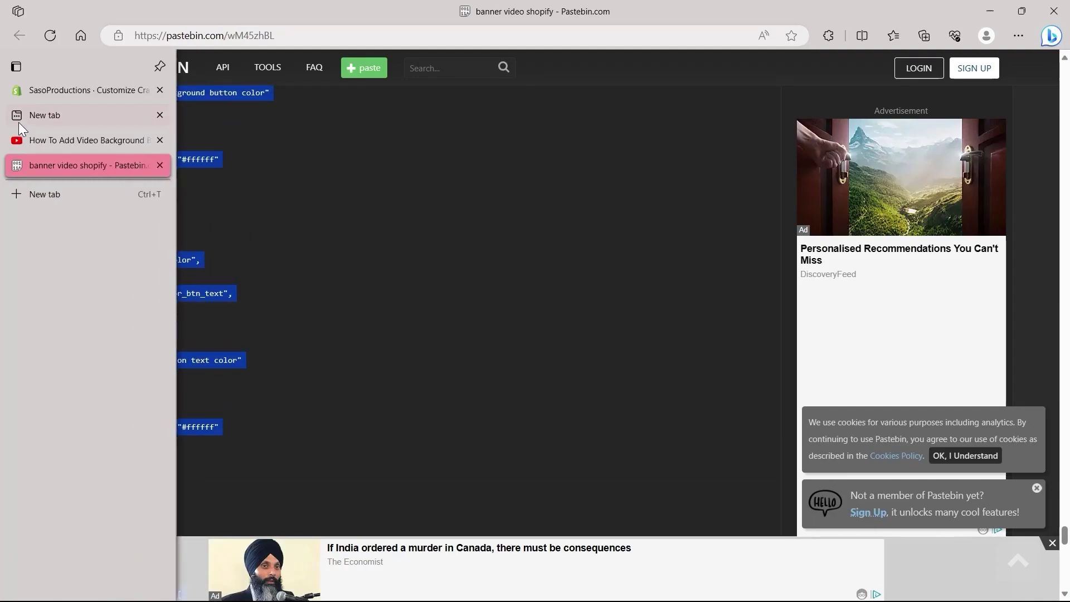
{"action": "left_click", "coordinate": [31, 88]}
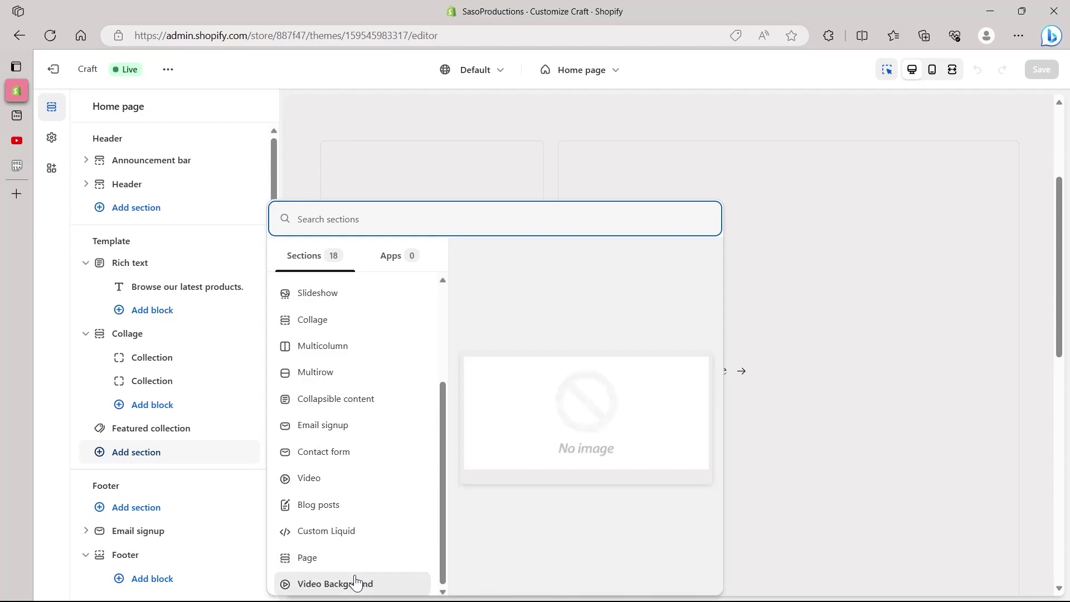
Step: Choose Video Background in the section picker to add it below the featured collection
{"action": "scroll", "coordinate": [368, 480], "scroll_direction": "up", "scroll_amount": 3}
{"action": "scroll", "coordinate": [376, 519], "scroll_direction": "down", "scroll_amount": 3}
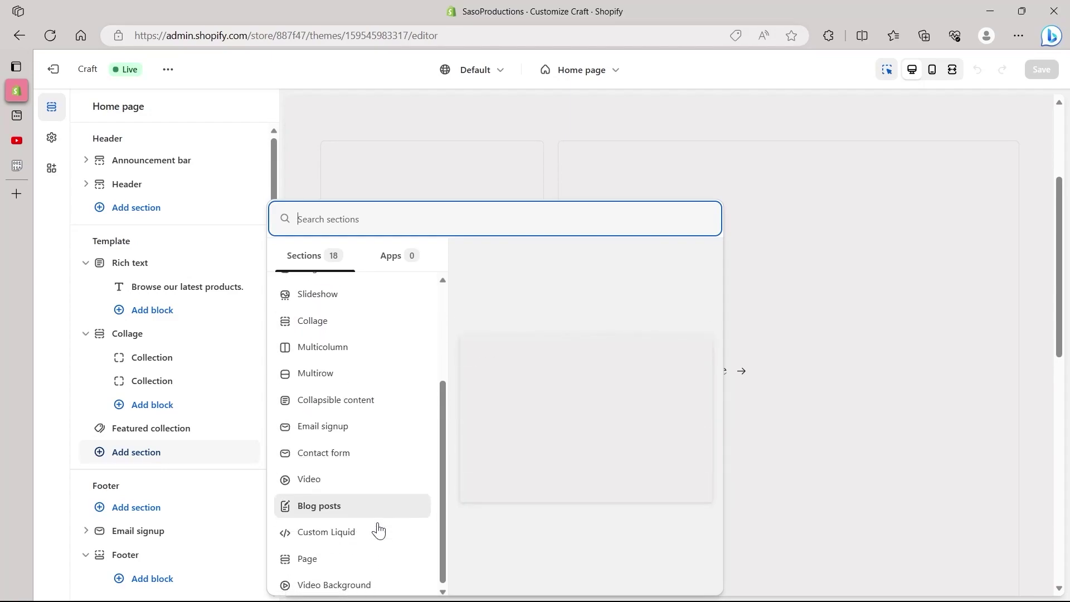
{"action": "left_click", "coordinate": [356, 583]}
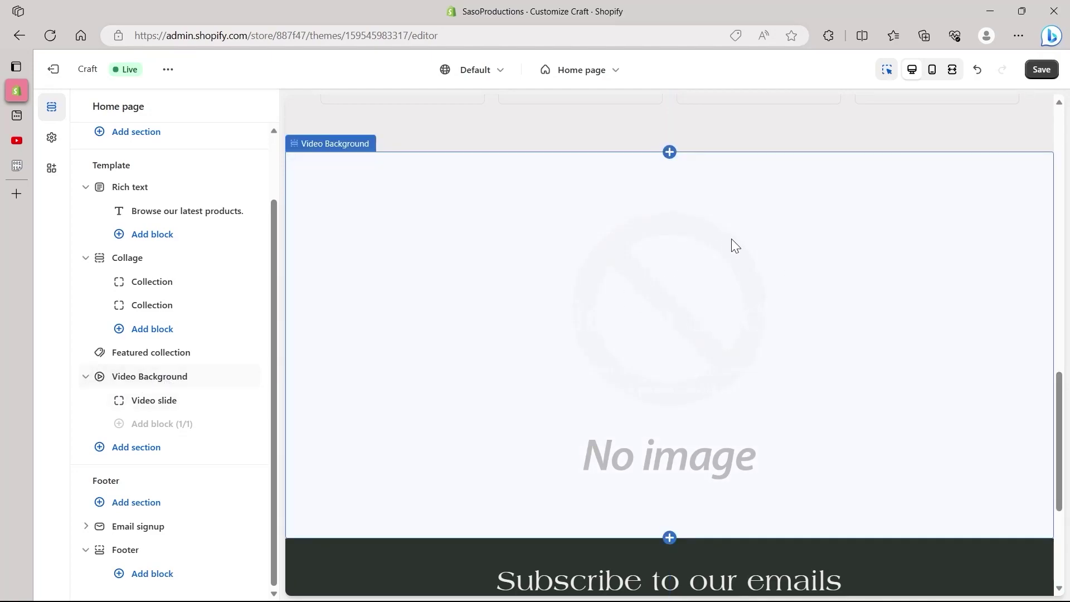
Step: Look through the Video Background section settings, then open its Video slide block's settings
{"action": "scroll", "coordinate": [595, 303], "scroll_direction": "down", "scroll_amount": 1}
{"action": "scroll", "coordinate": [618, 289], "scroll_direction": "up", "scroll_amount": 3}
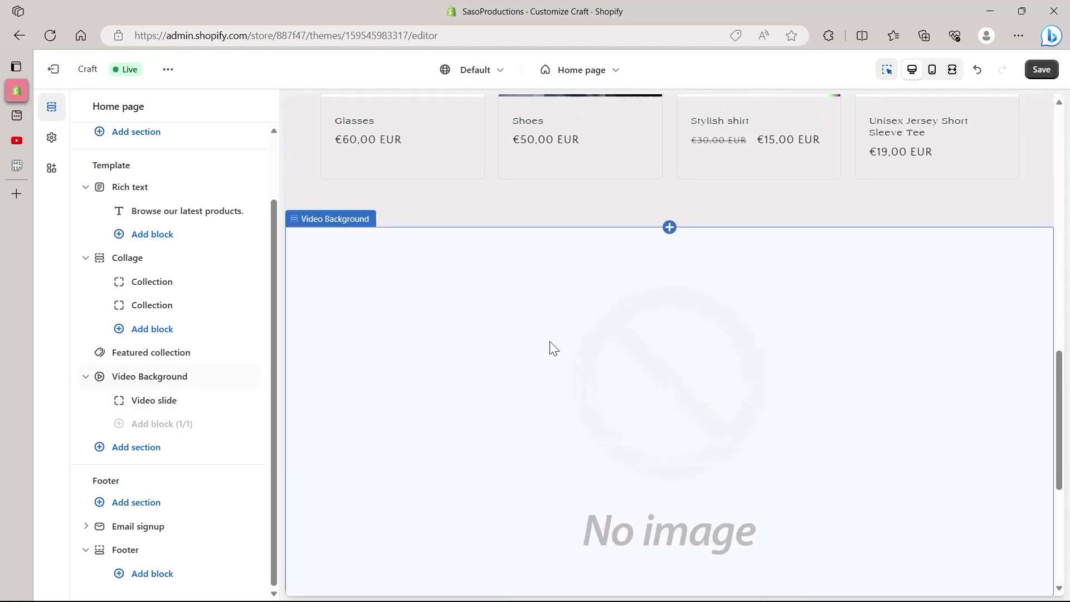
{"action": "left_click", "coordinate": [585, 325]}
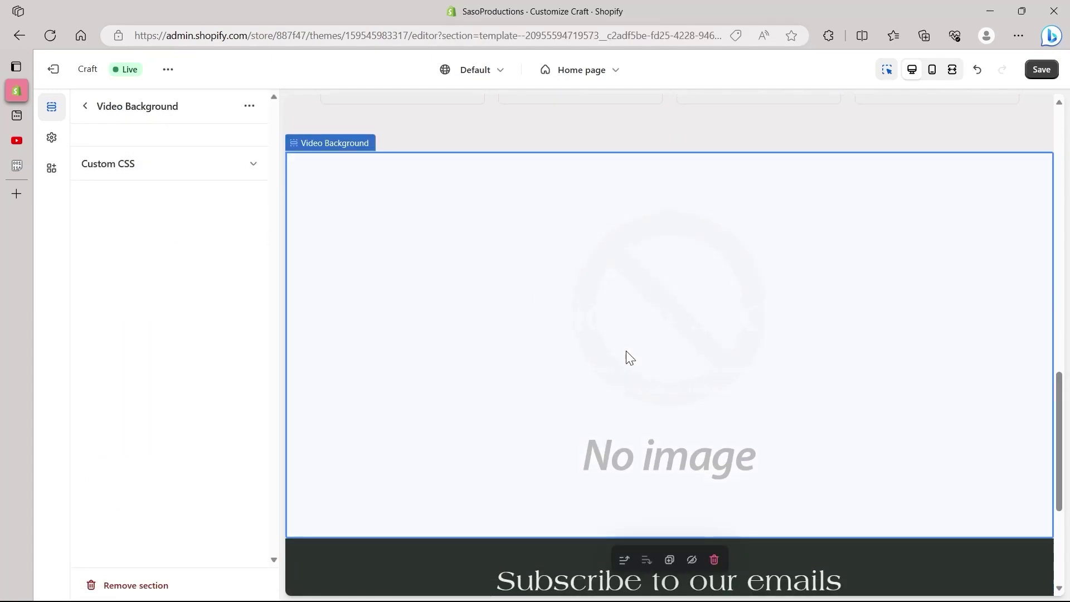
{"action": "left_click", "coordinate": [252, 166]}
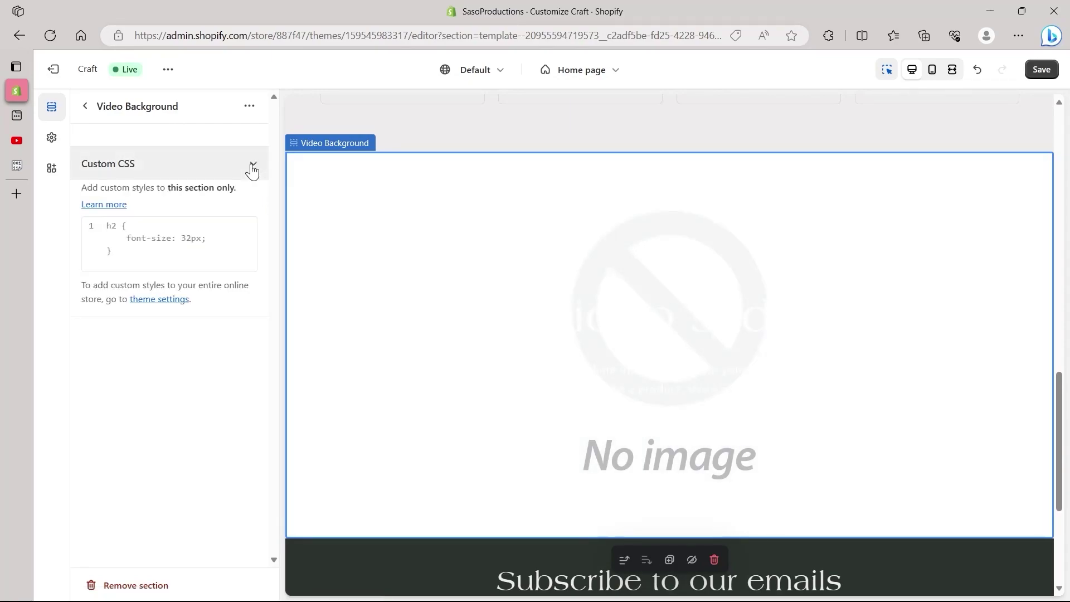
{"action": "left_click", "coordinate": [252, 166]}
{"action": "left_click", "coordinate": [84, 106]}
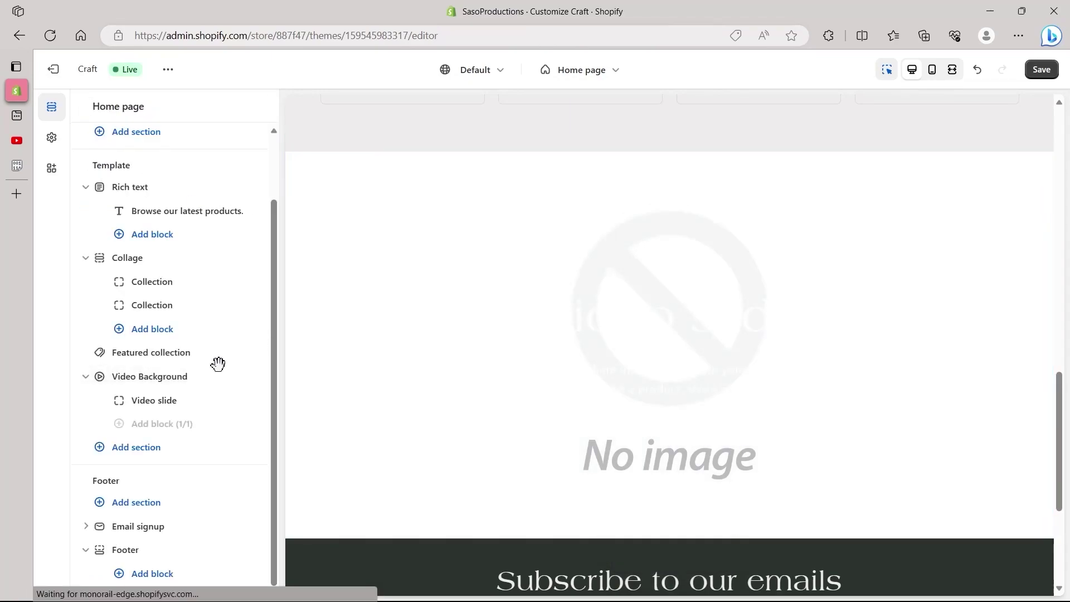
{"action": "left_click", "coordinate": [140, 401]}
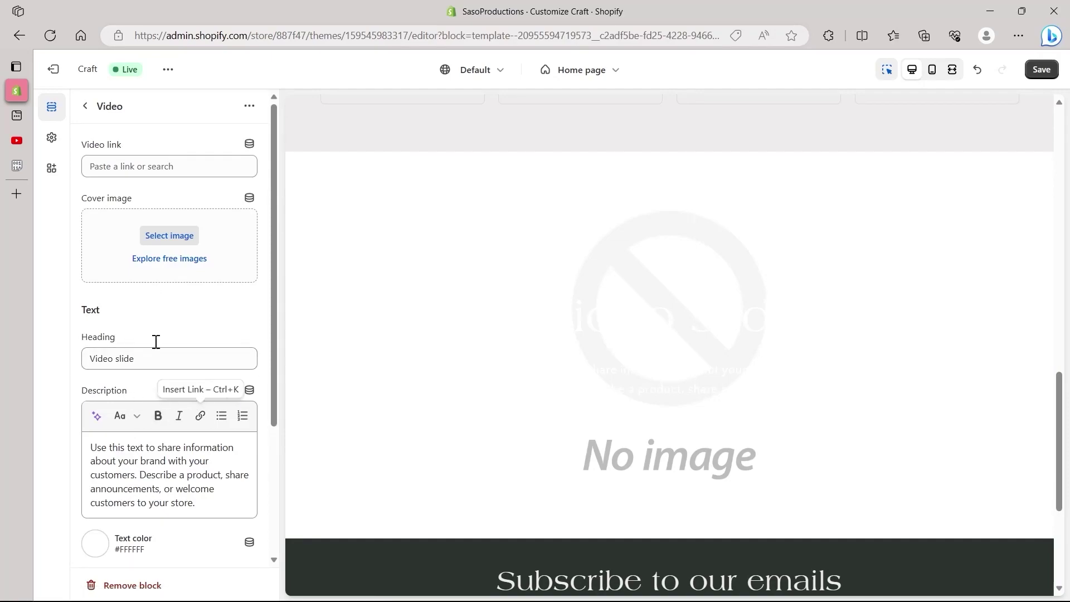
{"action": "left_click", "coordinate": [88, 106]}
{"action": "left_click", "coordinate": [151, 402]}
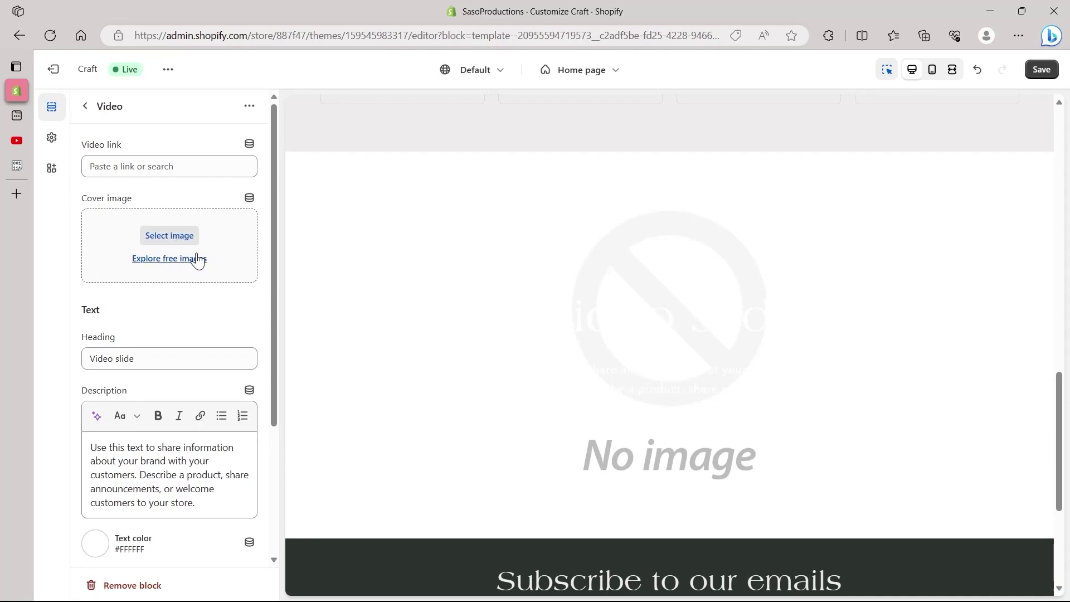
Step: Replace the Video slide heading with 'Aliens'
{"action": "scroll", "coordinate": [198, 259], "scroll_direction": "down", "scroll_amount": 3}
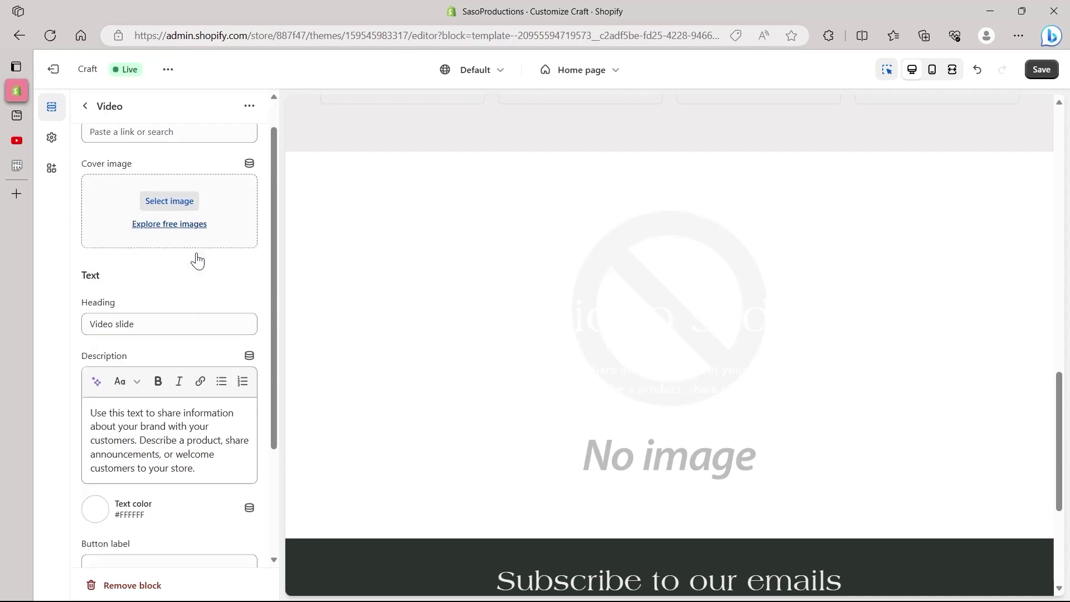
{"action": "triple_click", "coordinate": [164, 211]}
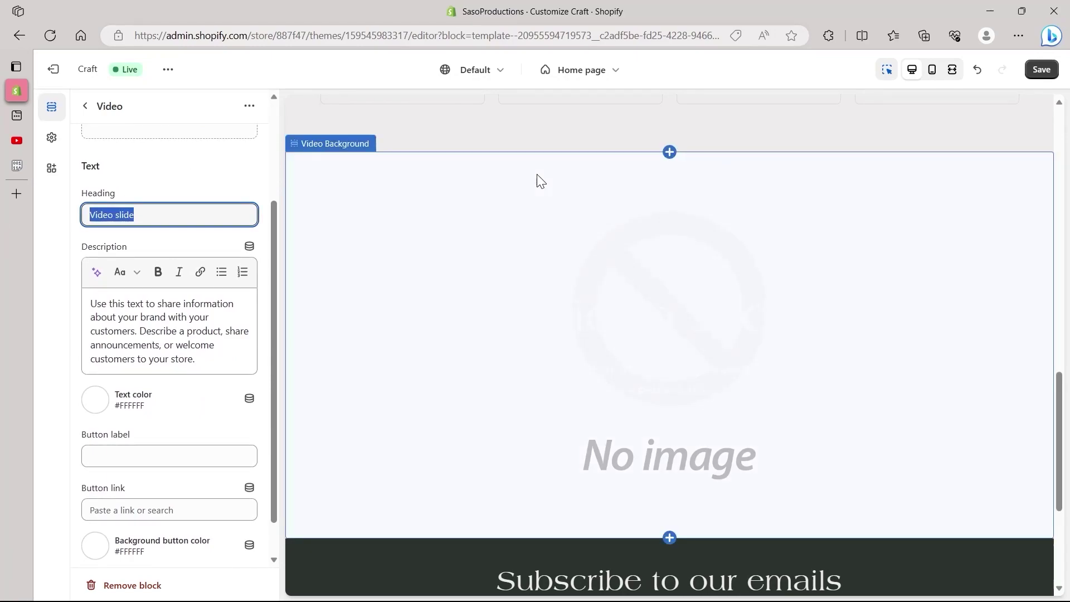
{"action": "type", "text": "Aliens"}
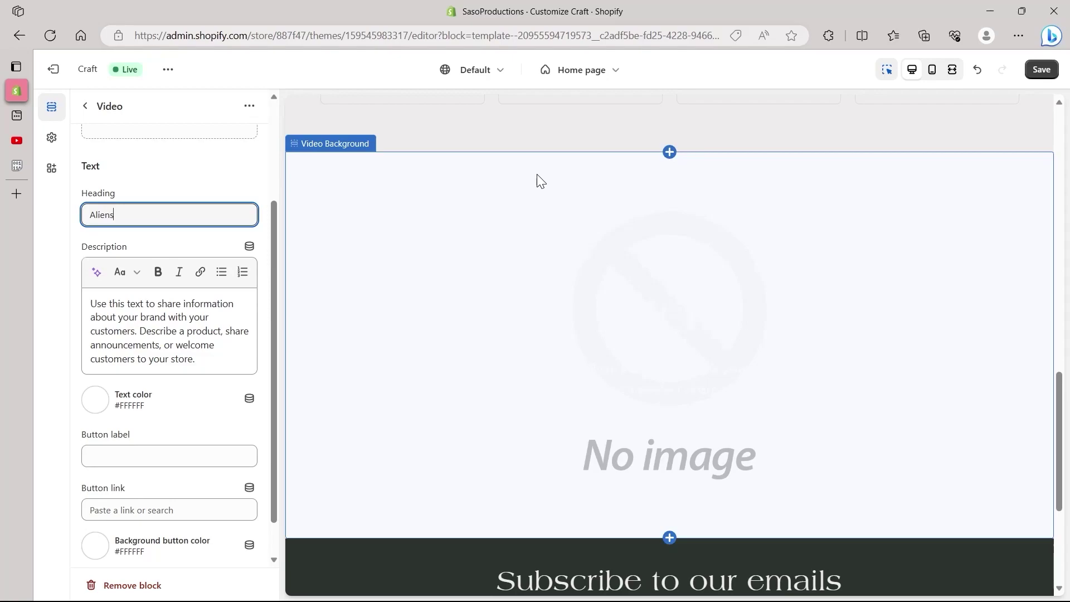
Step: Inspect the block's Button label field and Button link choices without changing them
{"action": "scroll", "coordinate": [453, 325], "scroll_direction": "down", "scroll_amount": 3}
{"action": "scroll", "coordinate": [145, 284], "scroll_direction": "down", "scroll_amount": 1}
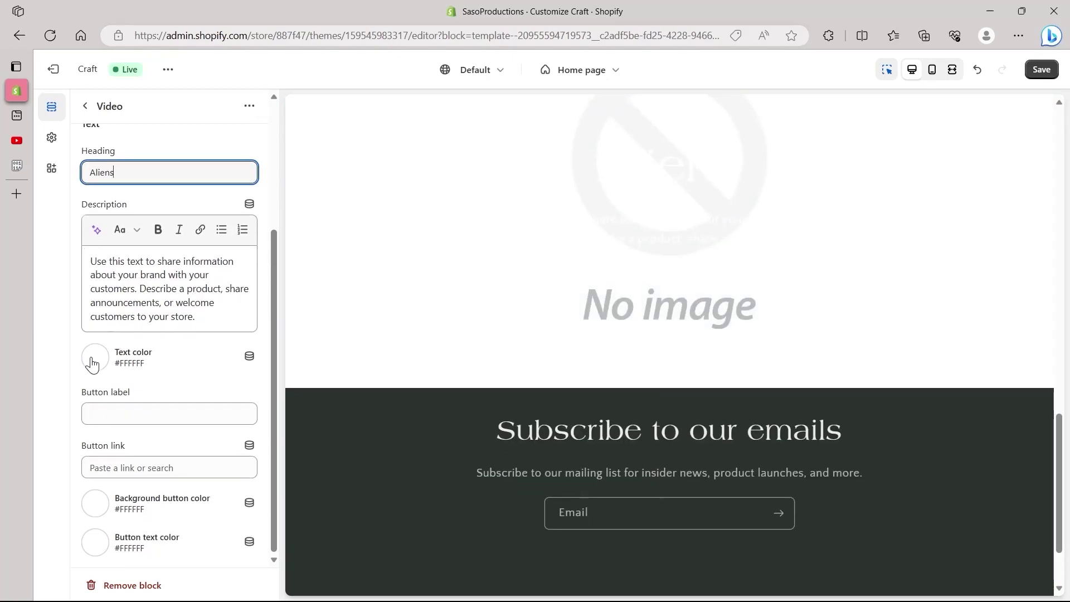
{"action": "left_click", "coordinate": [148, 417]}
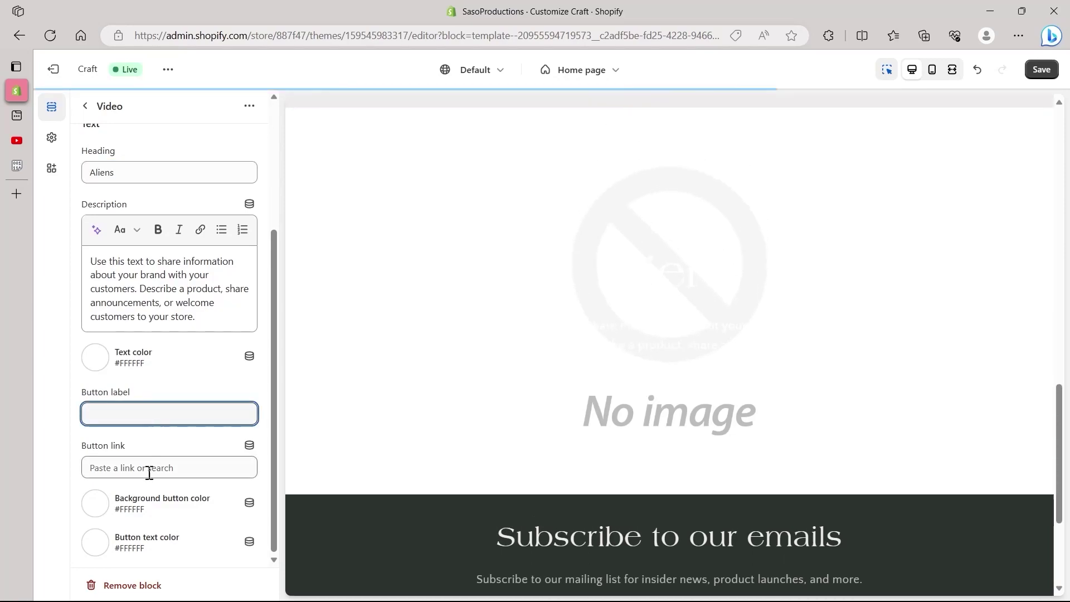
{"action": "left_click", "coordinate": [148, 472]}
{"action": "scroll", "coordinate": [115, 449], "scroll_direction": "up", "scroll_amount": 3}
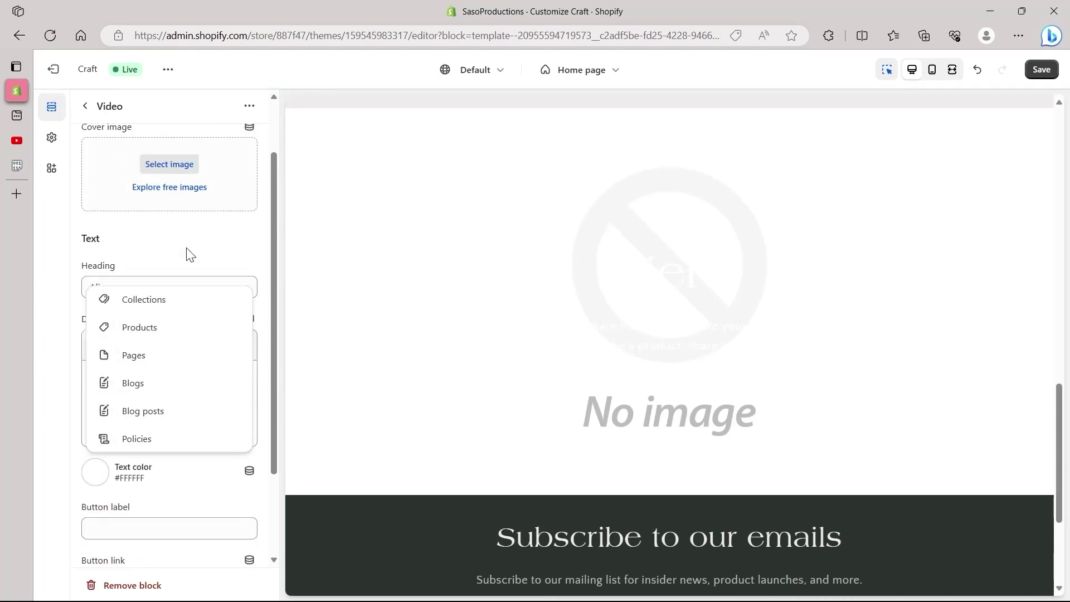
{"action": "scroll", "coordinate": [187, 248], "scroll_direction": "up", "scroll_amount": 2}
{"action": "left_click", "coordinate": [158, 198]}
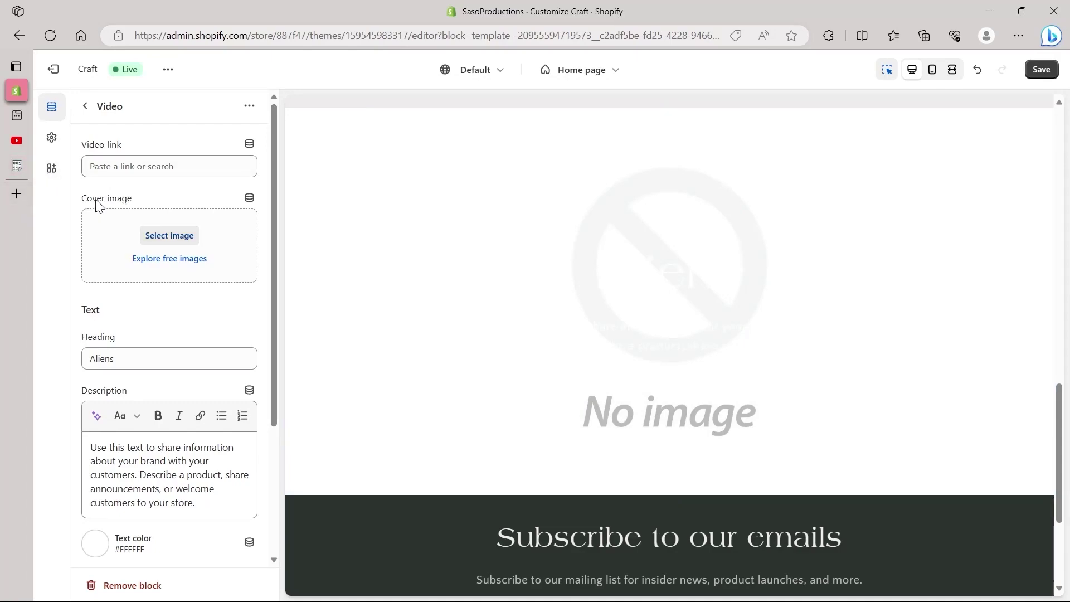
Step: Exit the theme editor and go to Content > Files in the store admin
{"action": "left_click", "coordinate": [16, 194]}
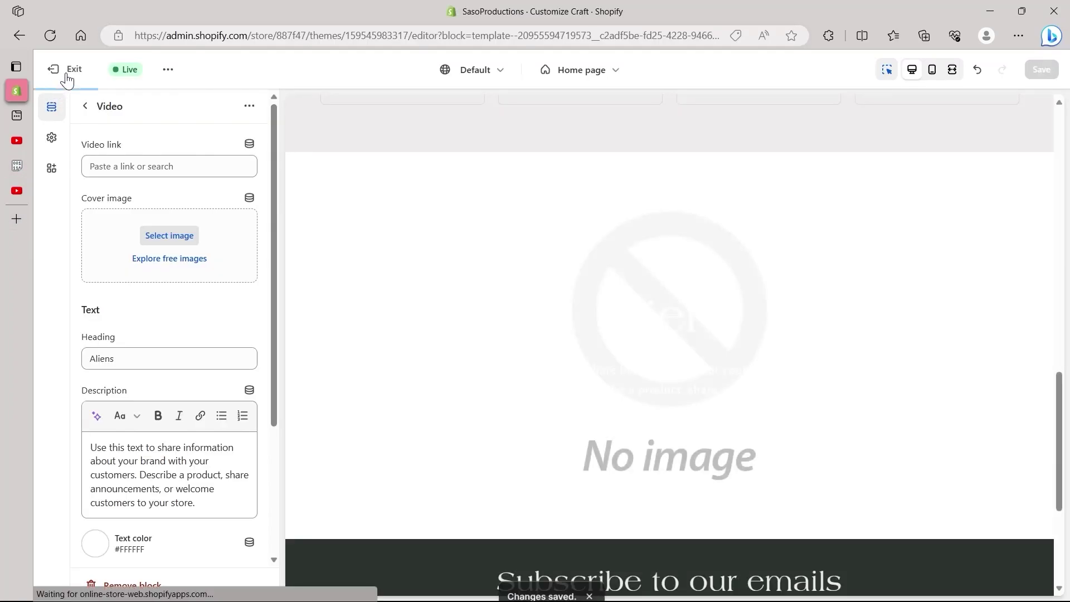
{"action": "left_click", "coordinate": [58, 68]}
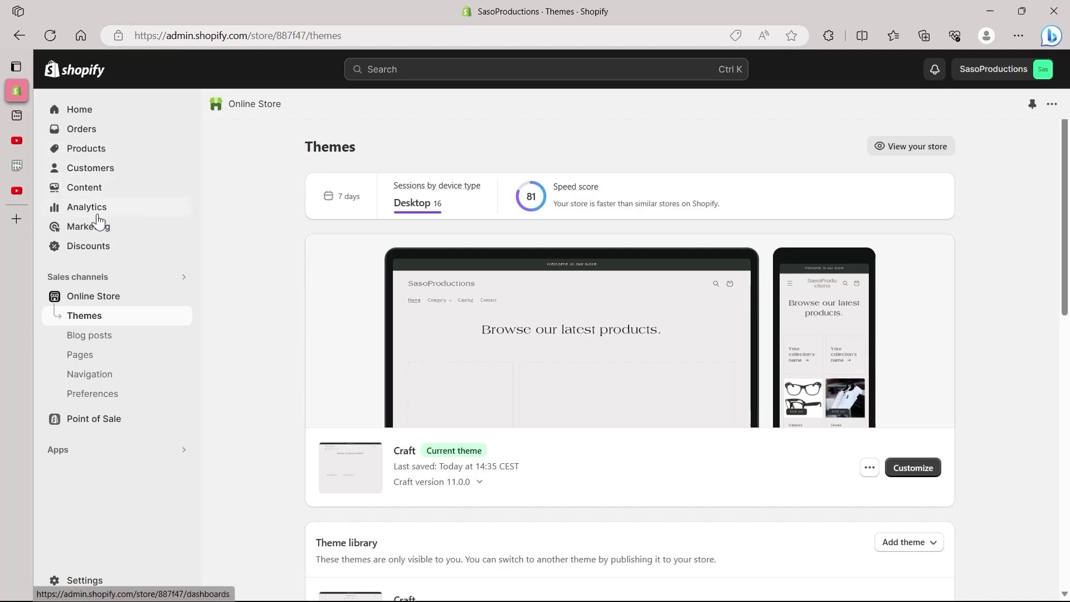
{"action": "left_click", "coordinate": [99, 193]}
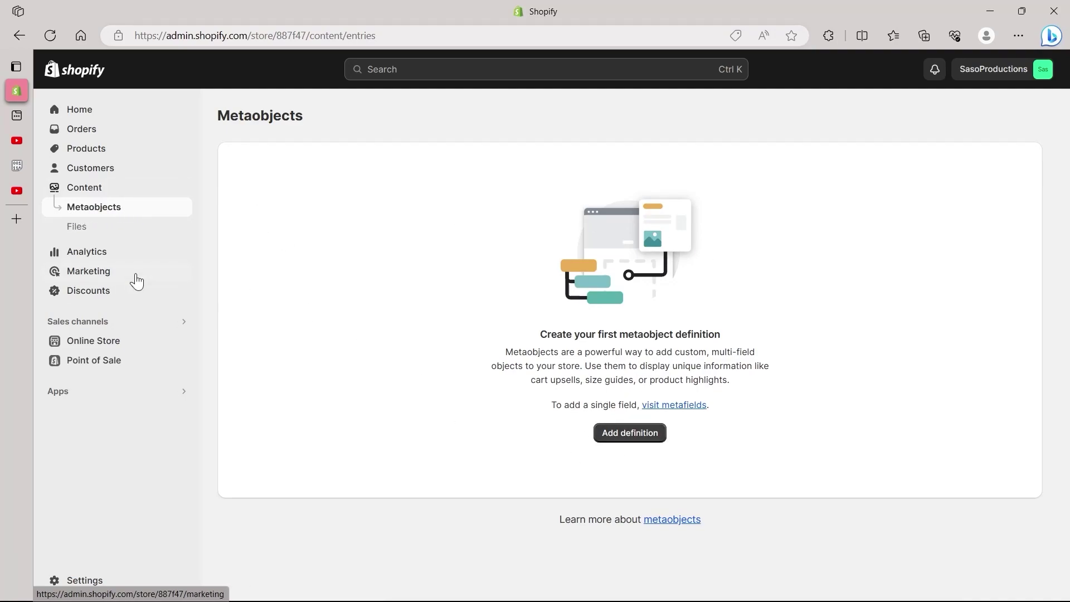
{"action": "left_click", "coordinate": [87, 228]}
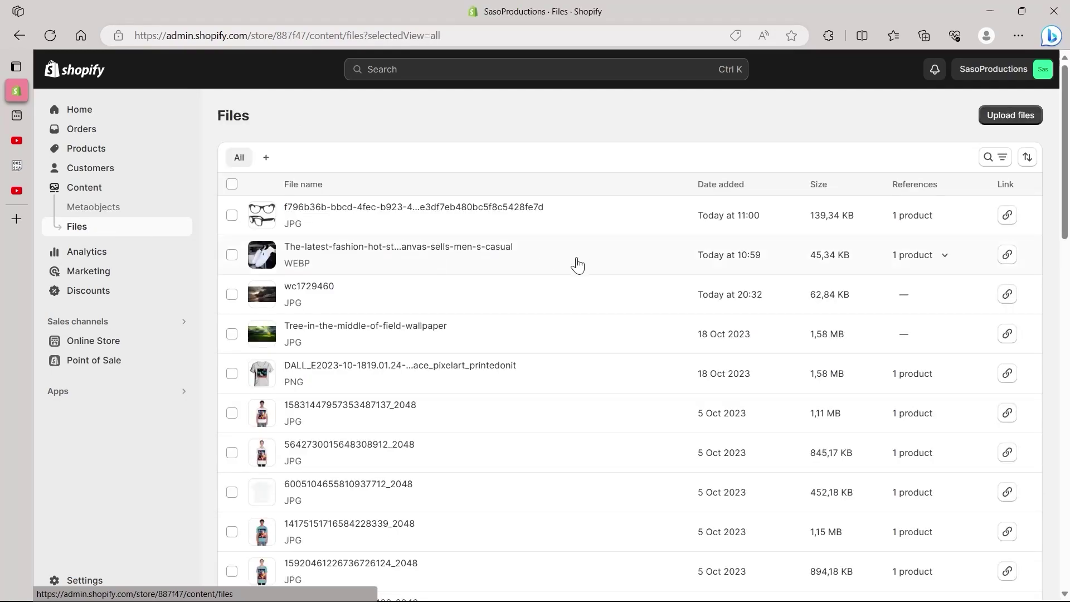
{"action": "scroll", "coordinate": [578, 266], "scroll_direction": "down", "scroll_amount": 20}
{"action": "scroll", "coordinate": [396, 415], "scroll_direction": "up", "scroll_amount": 6}
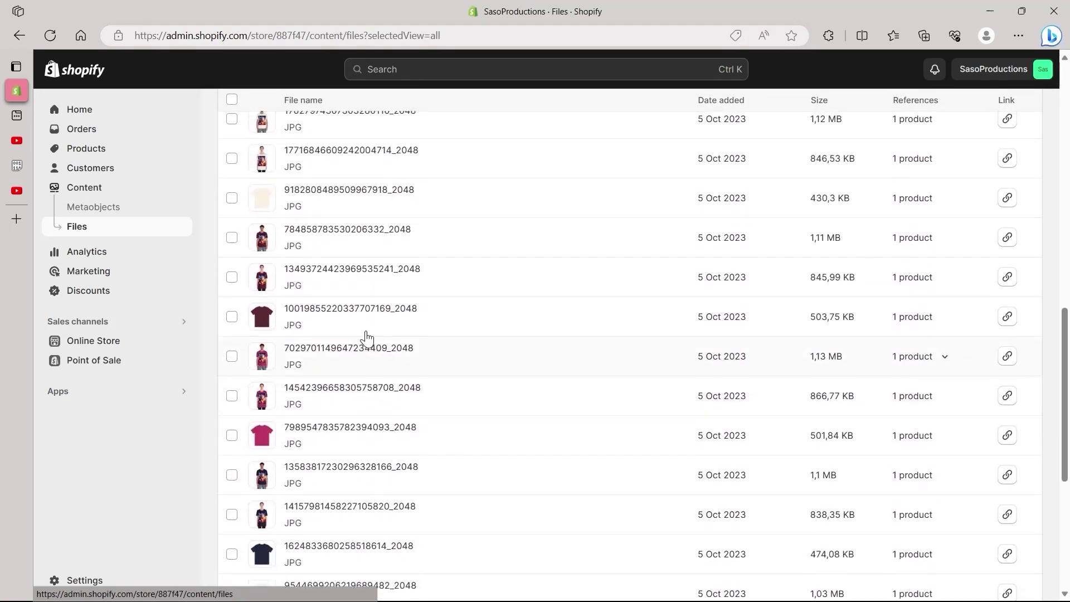
{"action": "scroll", "coordinate": [366, 338], "scroll_direction": "up", "scroll_amount": 10}
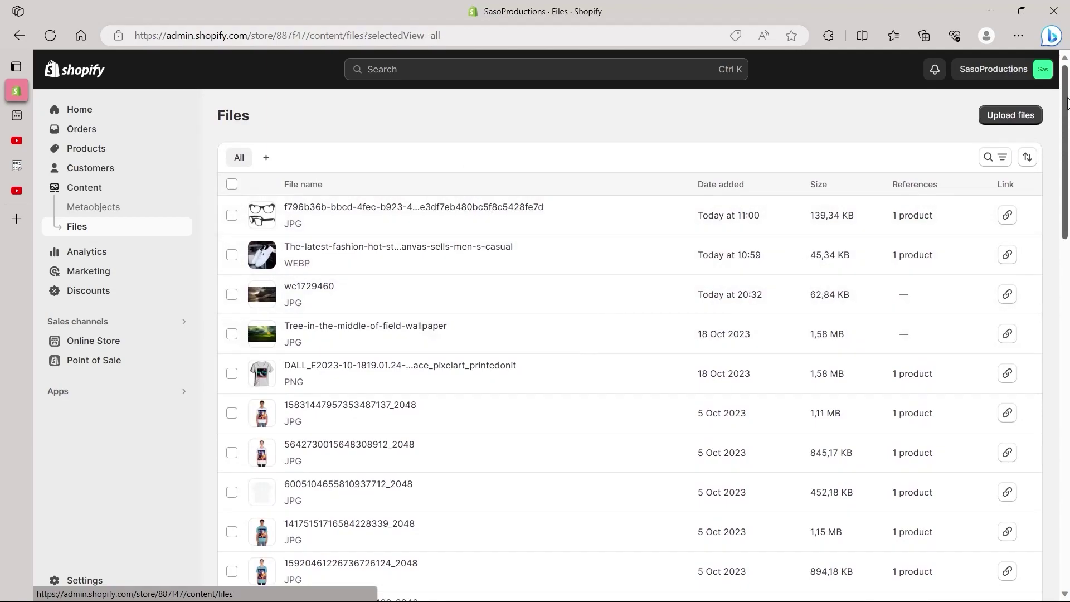
Step: Upload need random edit.mp4 from D:\Premiere Pro Folder\Premiere_Pro_Output to Files
{"action": "left_click", "coordinate": [1016, 121]}
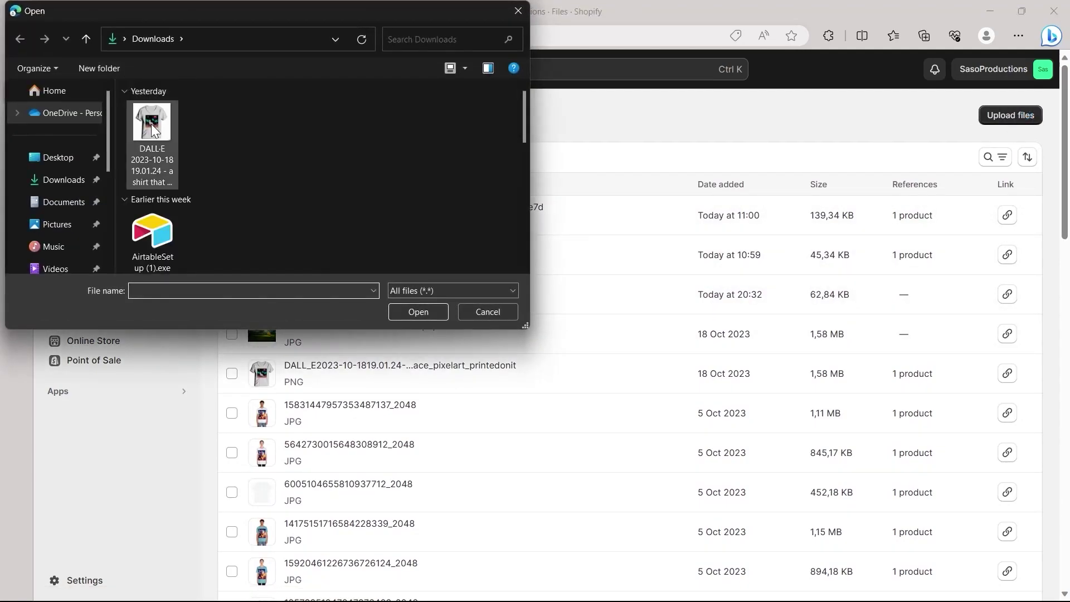
{"action": "scroll", "coordinate": [48, 179], "scroll_direction": "down", "scroll_amount": 2}
{"action": "left_click", "coordinate": [63, 247]}
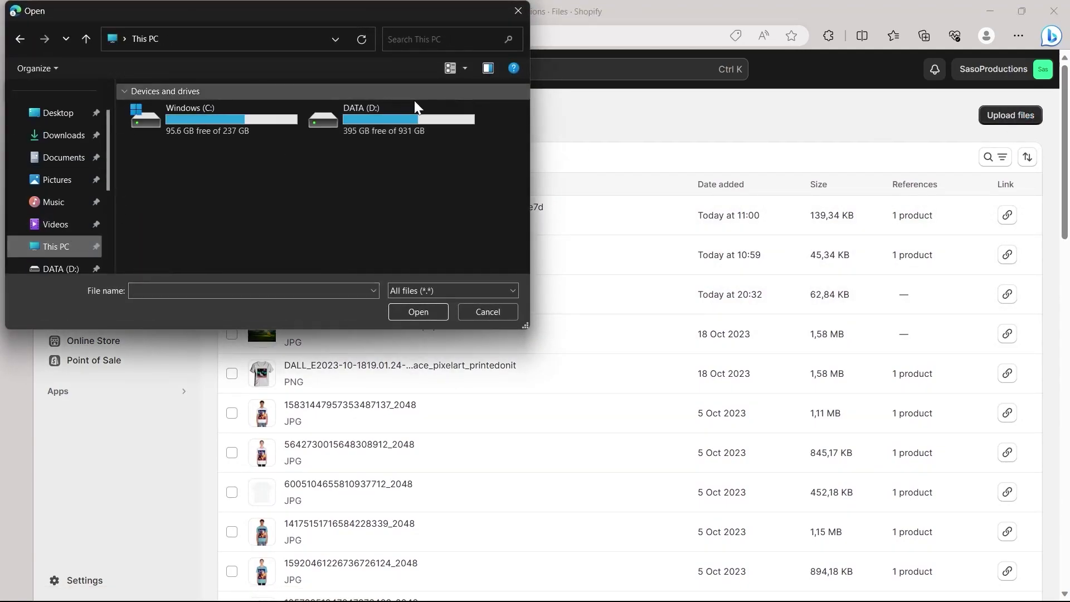
{"action": "double_click", "coordinate": [370, 119]}
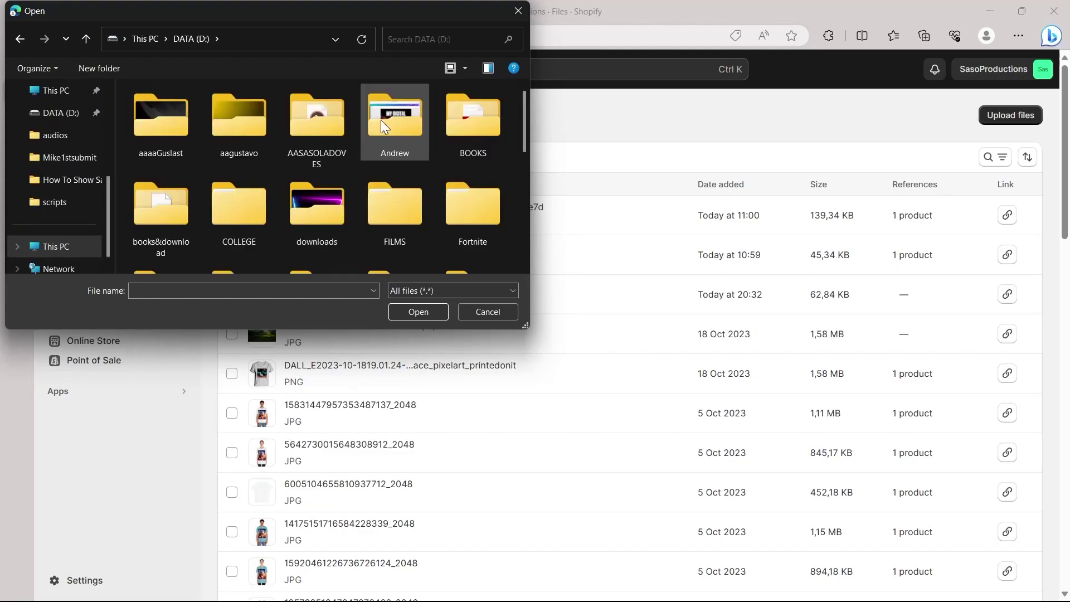
{"action": "scroll", "coordinate": [467, 197], "scroll_direction": "down", "scroll_amount": 3}
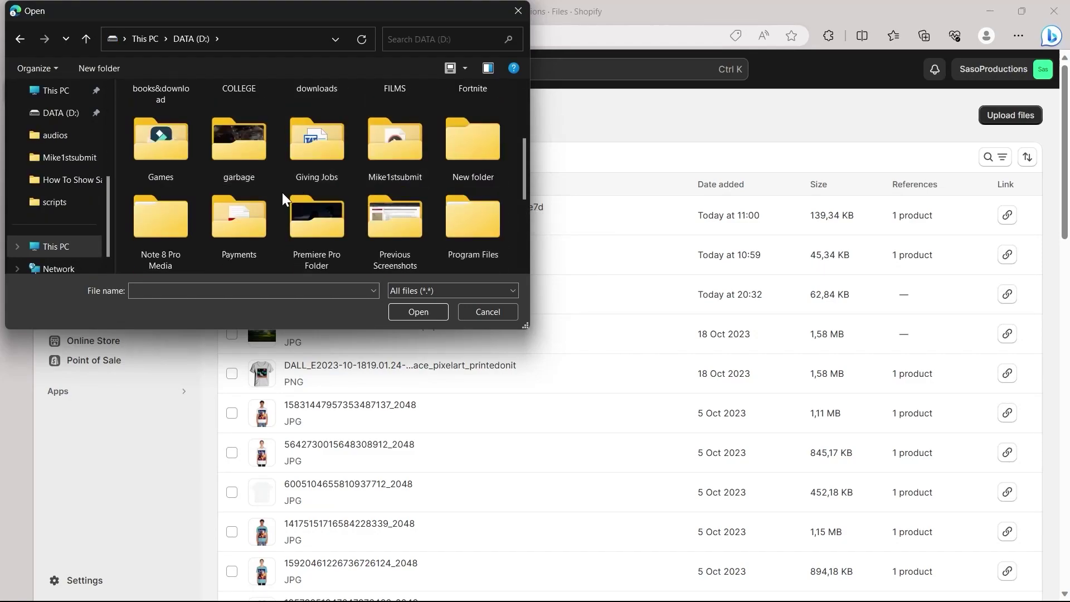
{"action": "double_click", "coordinate": [326, 218]}
{"action": "double_click", "coordinate": [255, 132]}
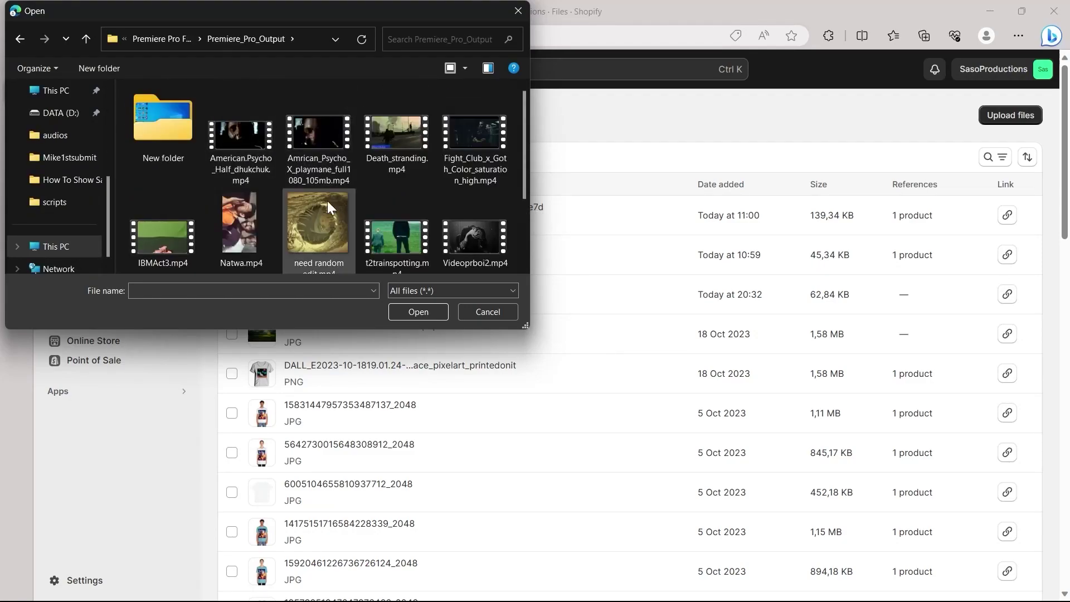
{"action": "double_click", "coordinate": [312, 212]}
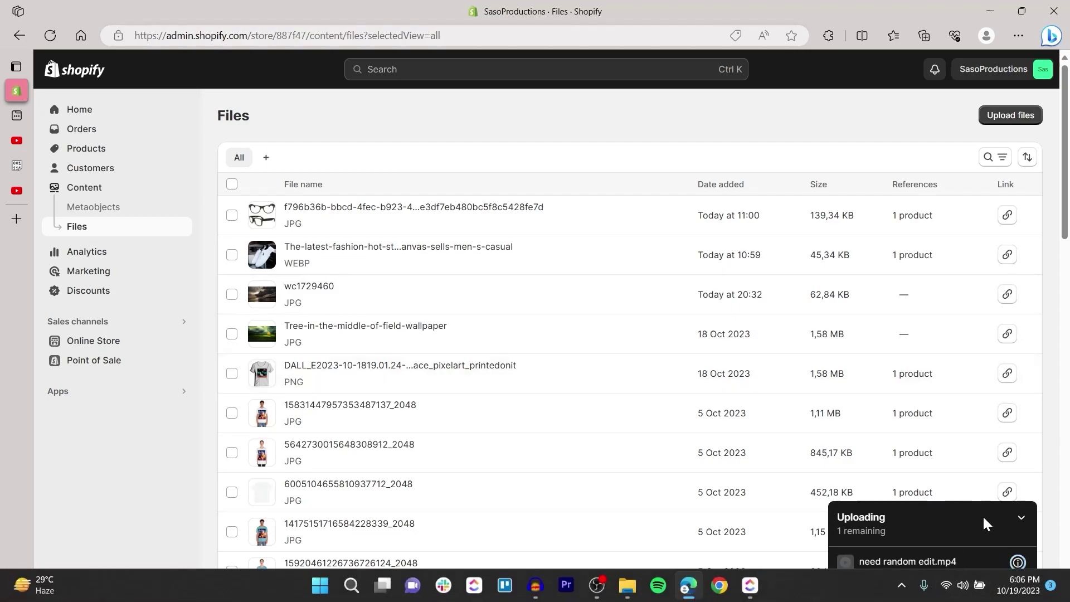
{"action": "mouse_move", "coordinate": [1018, 564]}
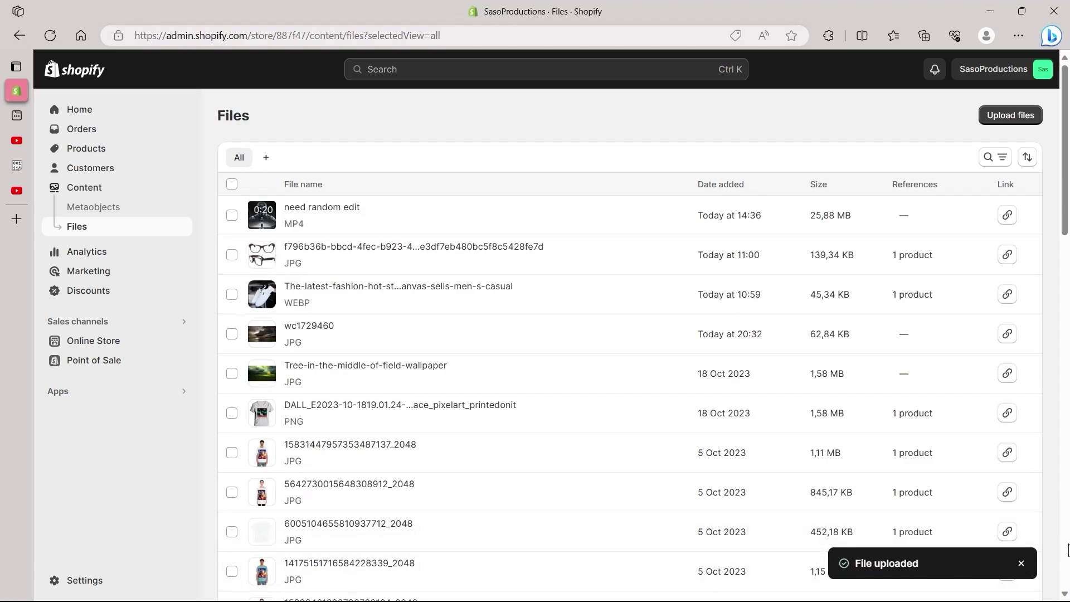
Step: Preview the uploaded need random edit video, skipping ahead through it, then close it
{"action": "left_click", "coordinate": [373, 231]}
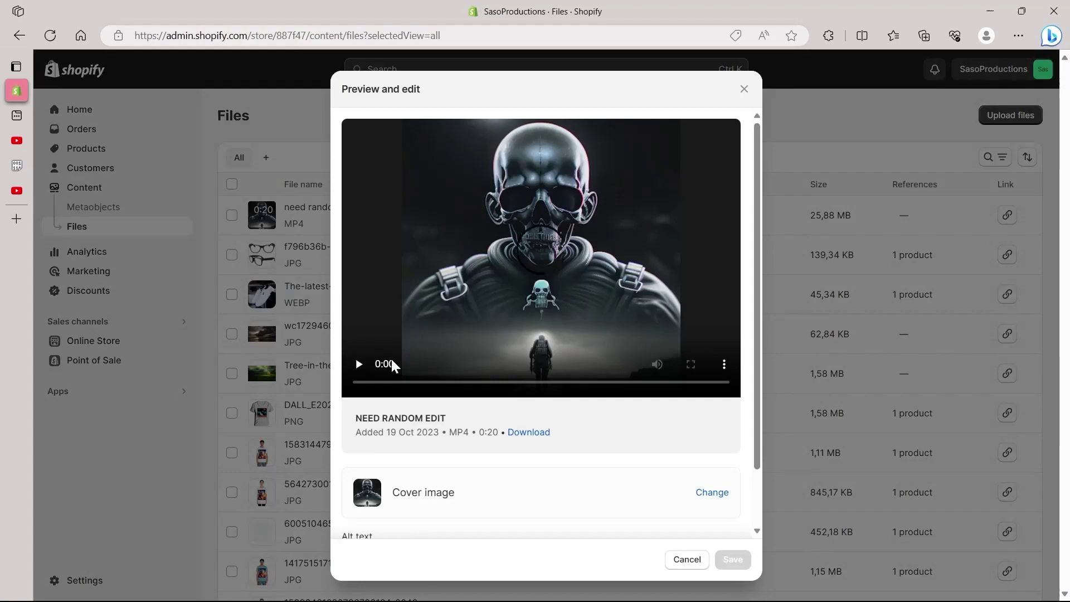
{"action": "left_click", "coordinate": [357, 366]}
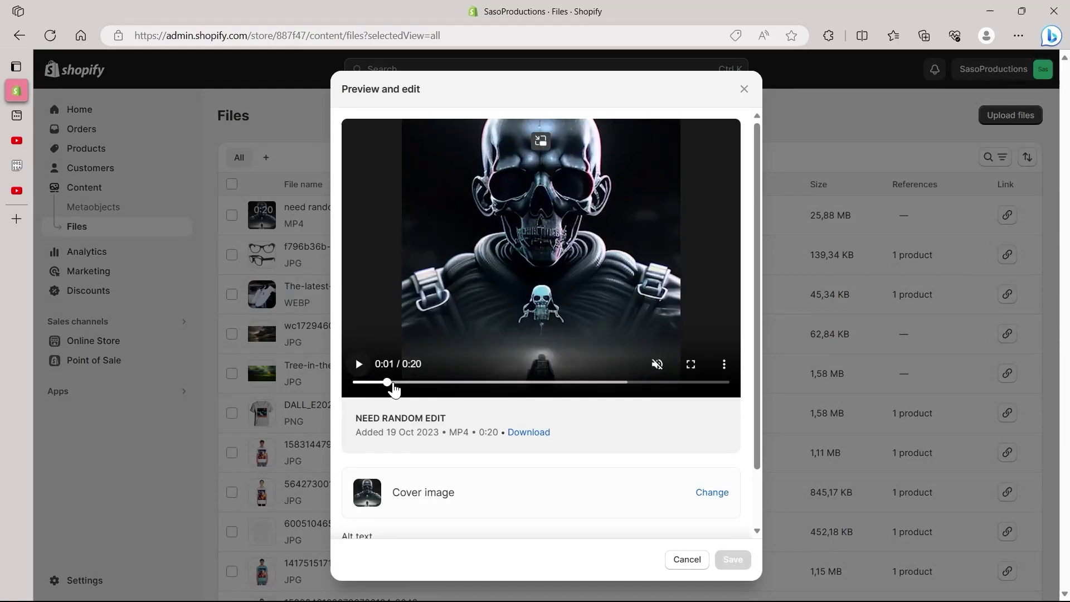
{"action": "left_click", "coordinate": [495, 382]}
{"action": "left_click", "coordinate": [545, 381]}
{"action": "left_click", "coordinate": [1017, 223]}
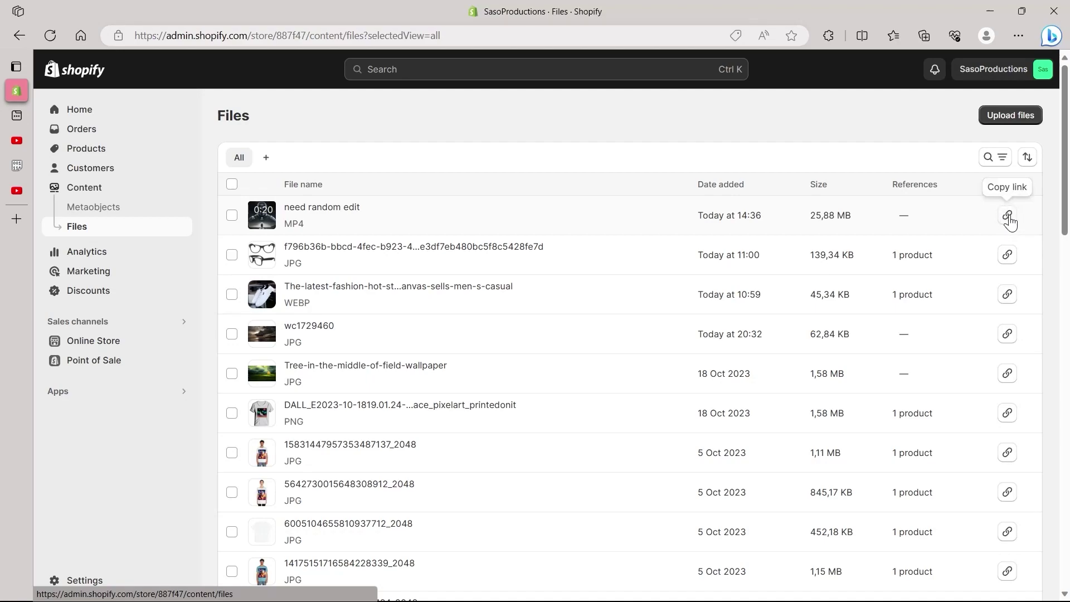
Step: Copy the need random edit video's file link
{"action": "left_click", "coordinate": [1008, 216]}
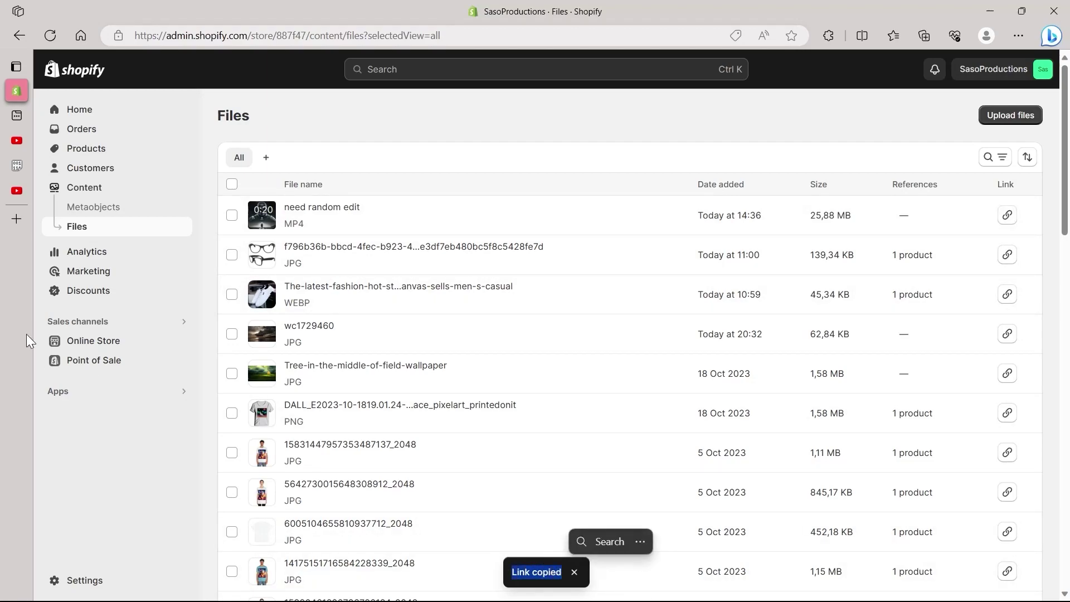
{"action": "left_click", "coordinate": [115, 346]}
{"action": "key", "text": "alt+Left"}
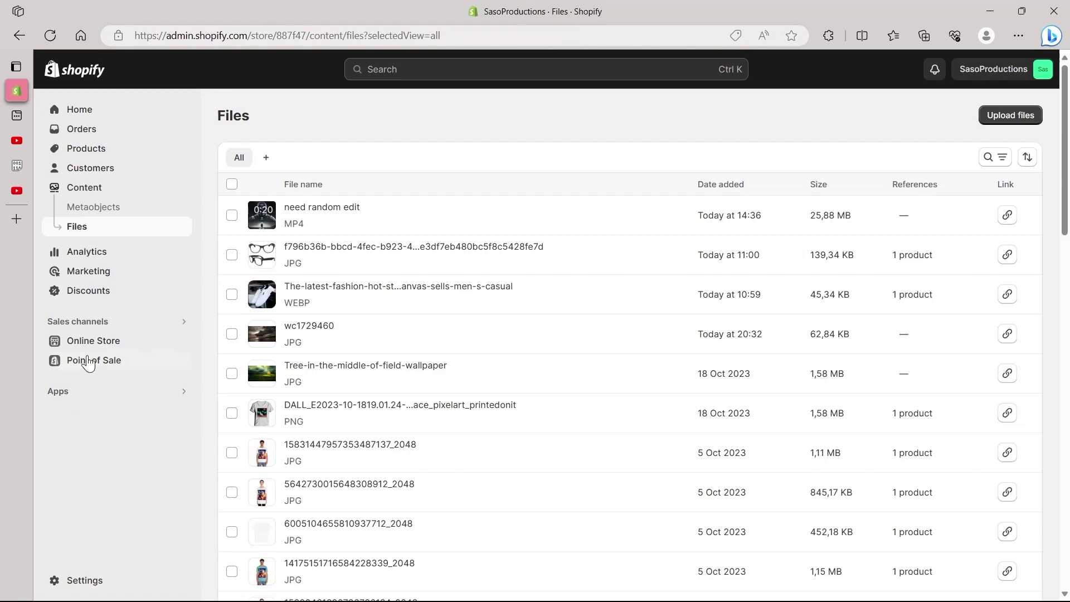
Step: Customize the Craft theme and open the Video Background section's Aliens block settings
{"action": "left_click", "coordinate": [115, 346]}
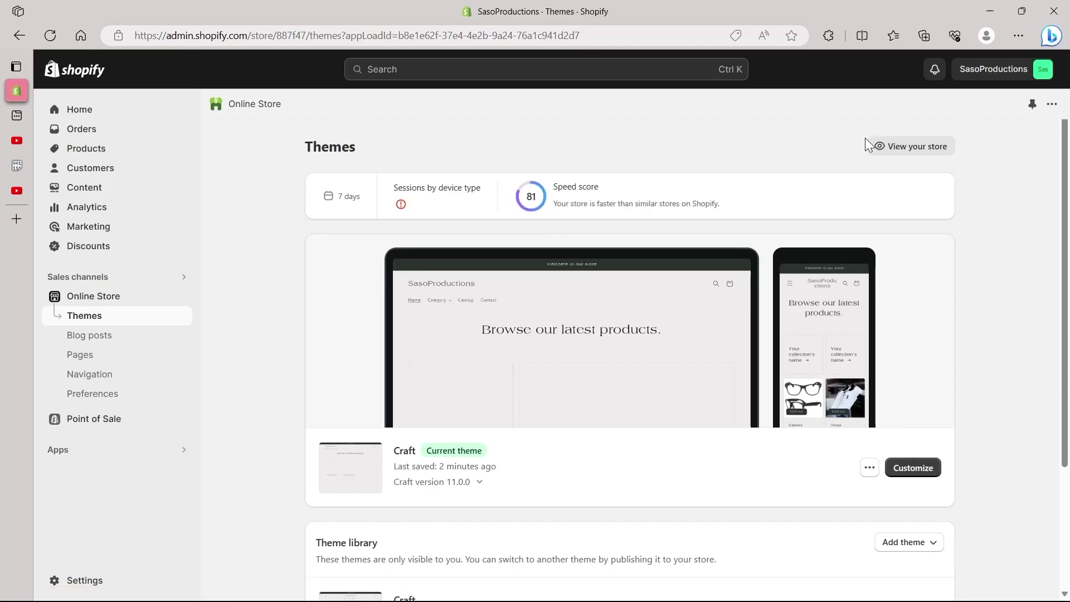
{"action": "left_click", "coordinate": [899, 468]}
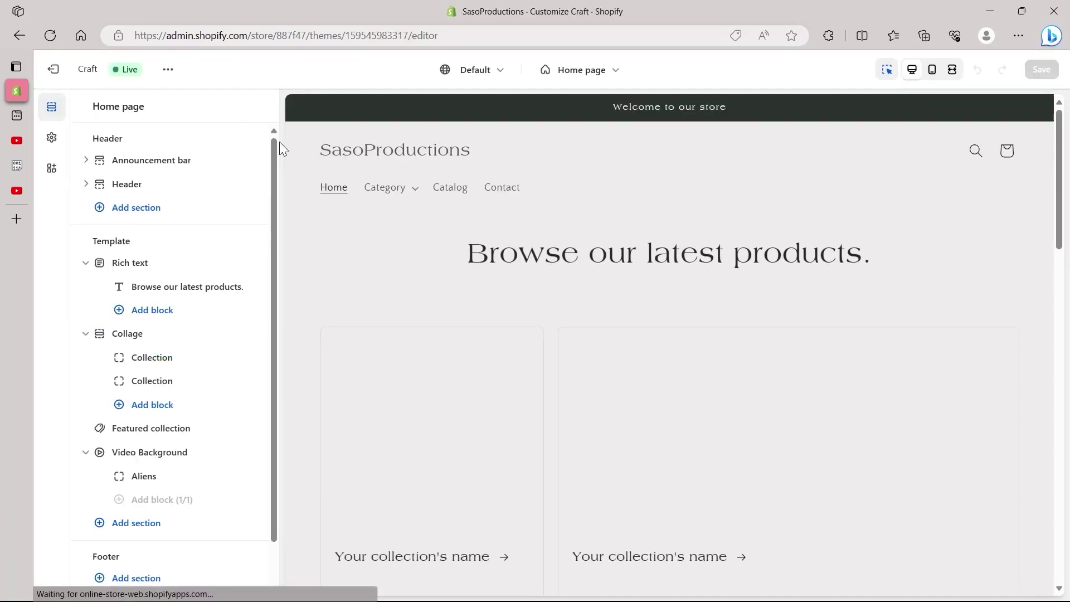
{"action": "scroll", "coordinate": [248, 287], "scroll_direction": "down", "scroll_amount": 2}
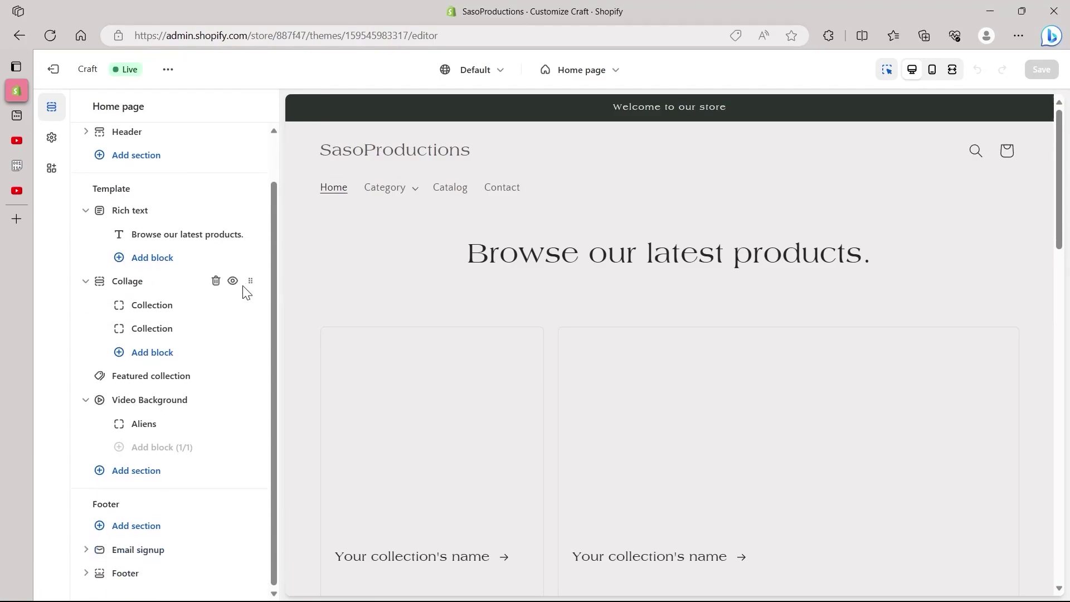
{"action": "left_click", "coordinate": [132, 401]}
{"action": "left_click", "coordinate": [88, 108]}
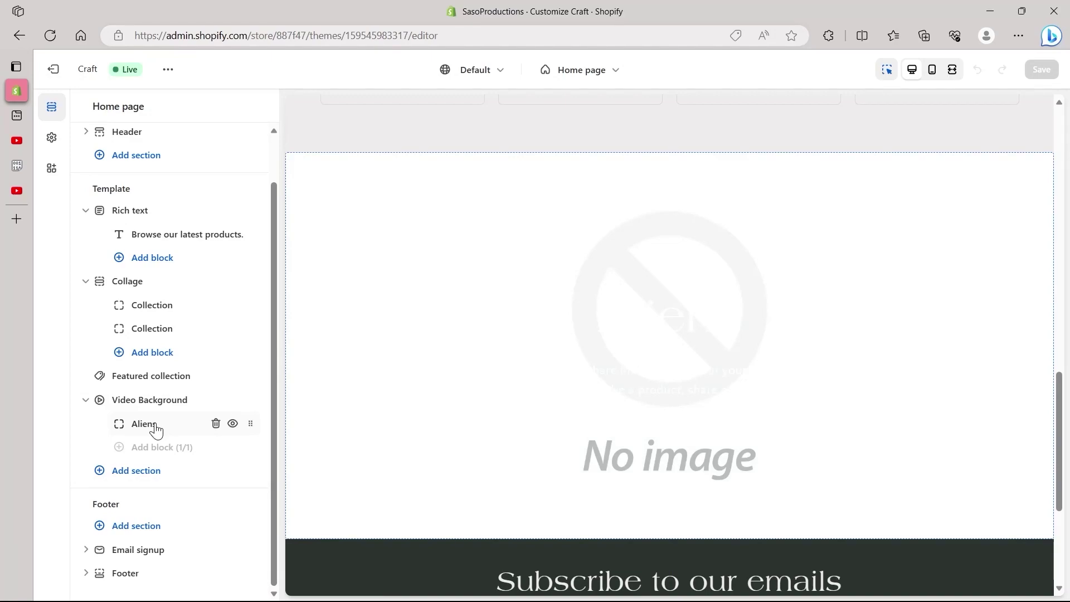
{"action": "left_click", "coordinate": [146, 425]}
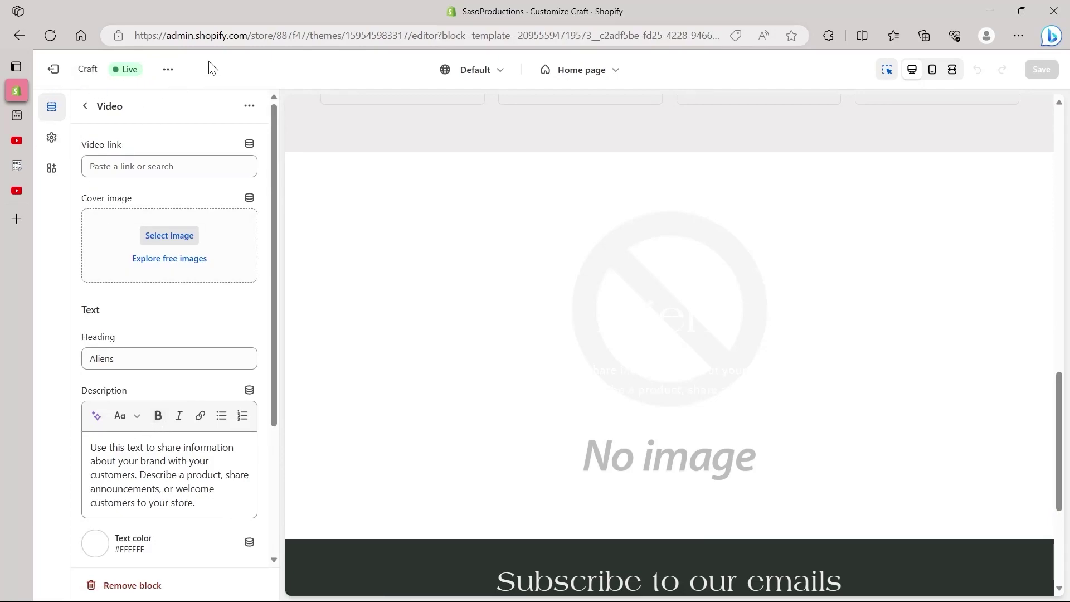
{"action": "scroll", "coordinate": [167, 279], "scroll_direction": "down", "scroll_amount": 3}
{"action": "scroll", "coordinate": [96, 335], "scroll_direction": "up", "scroll_amount": 3}
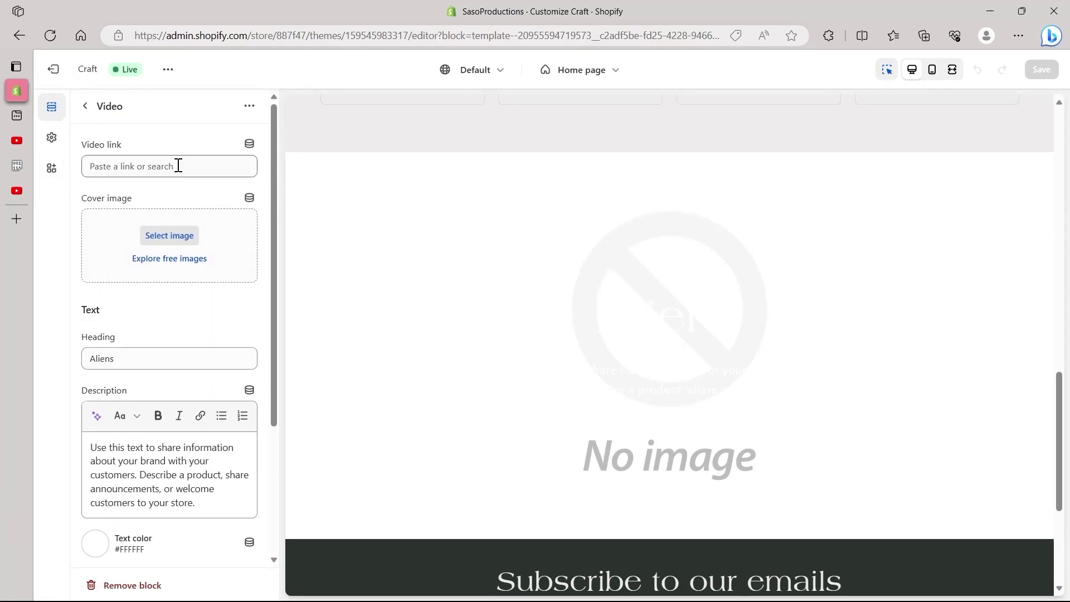
Step: Paste the copied Shopify CDN video link into the Aliens block's video field, then return to sections
{"action": "left_click", "coordinate": [139, 168]}
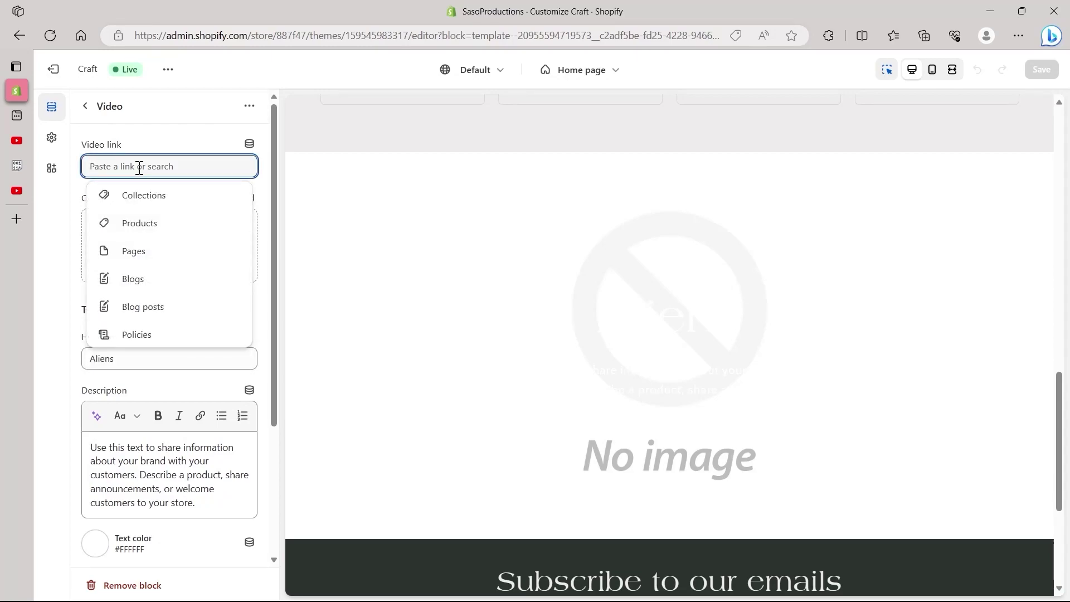
{"action": "right_click", "coordinate": [144, 173]}
{"action": "left_click", "coordinate": [178, 302]}
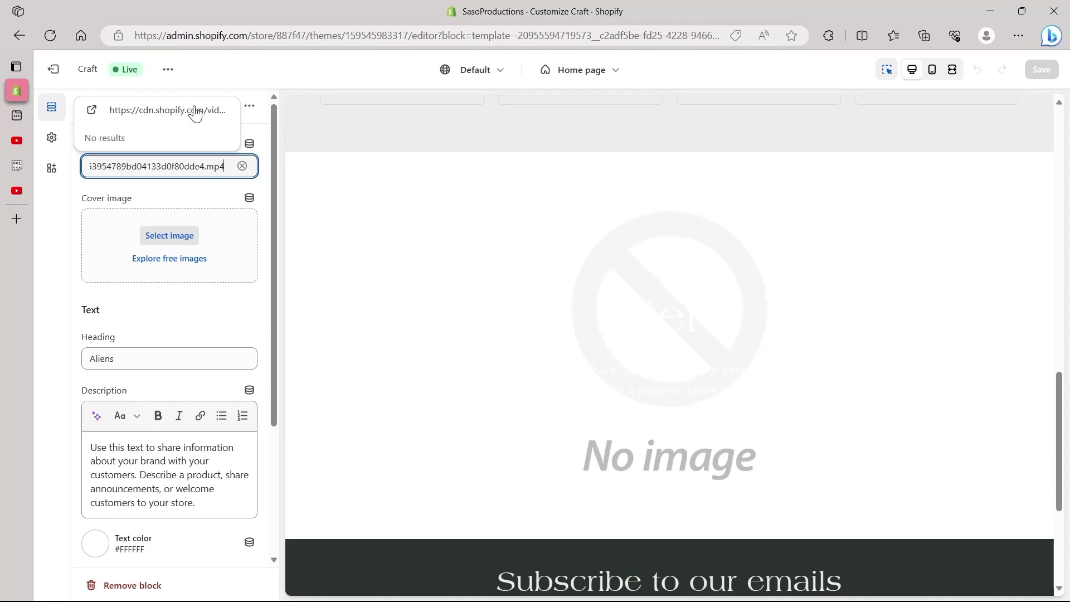
{"action": "left_click", "coordinate": [196, 111]}
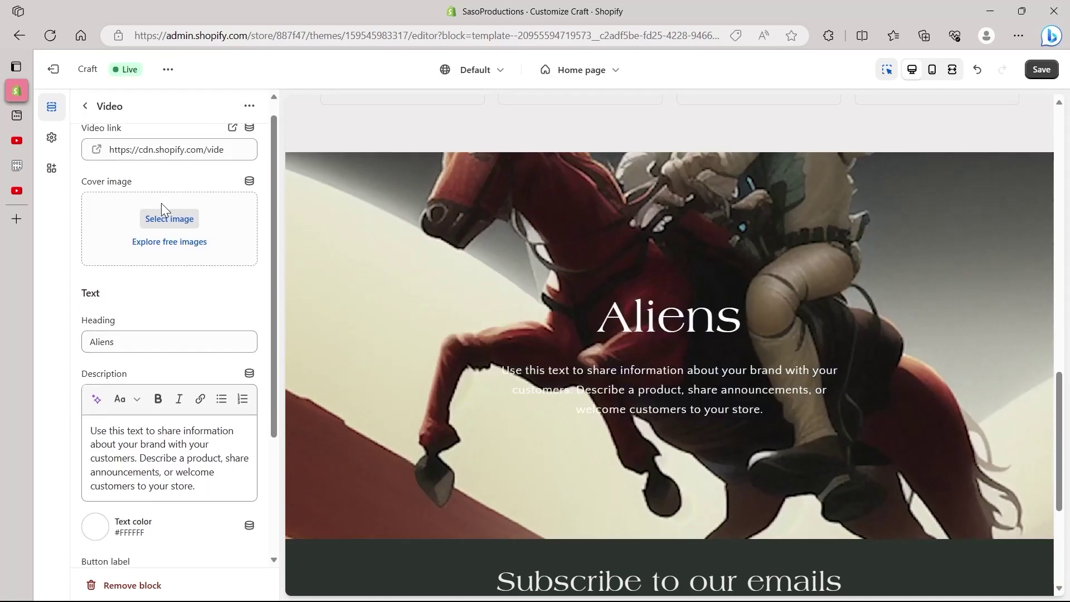
{"action": "scroll", "coordinate": [161, 203], "scroll_direction": "down", "scroll_amount": 3}
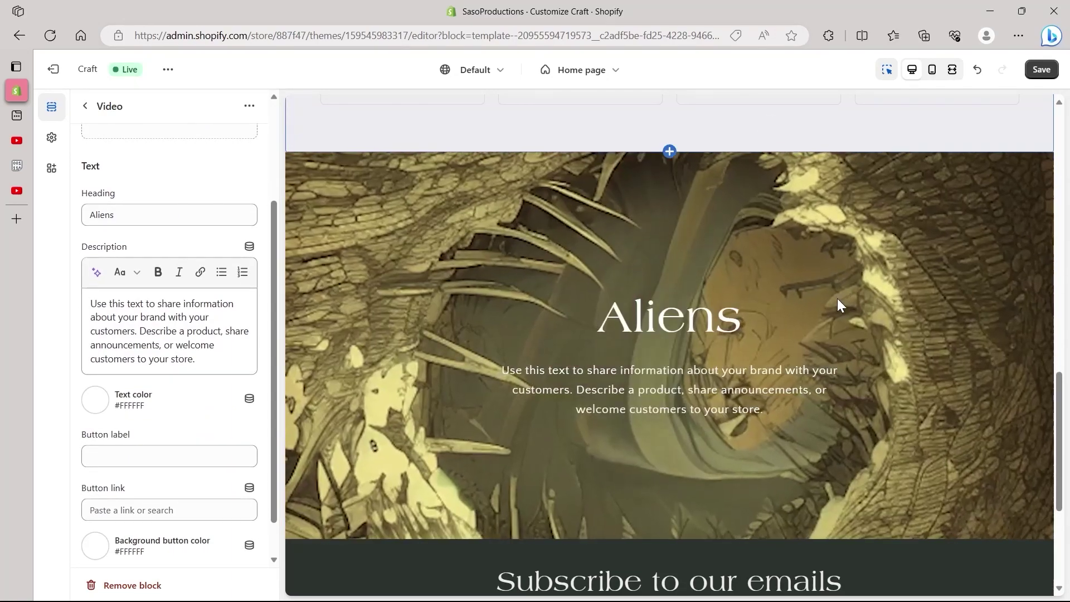
{"action": "scroll", "coordinate": [813, 303], "scroll_direction": "down", "scroll_amount": 4}
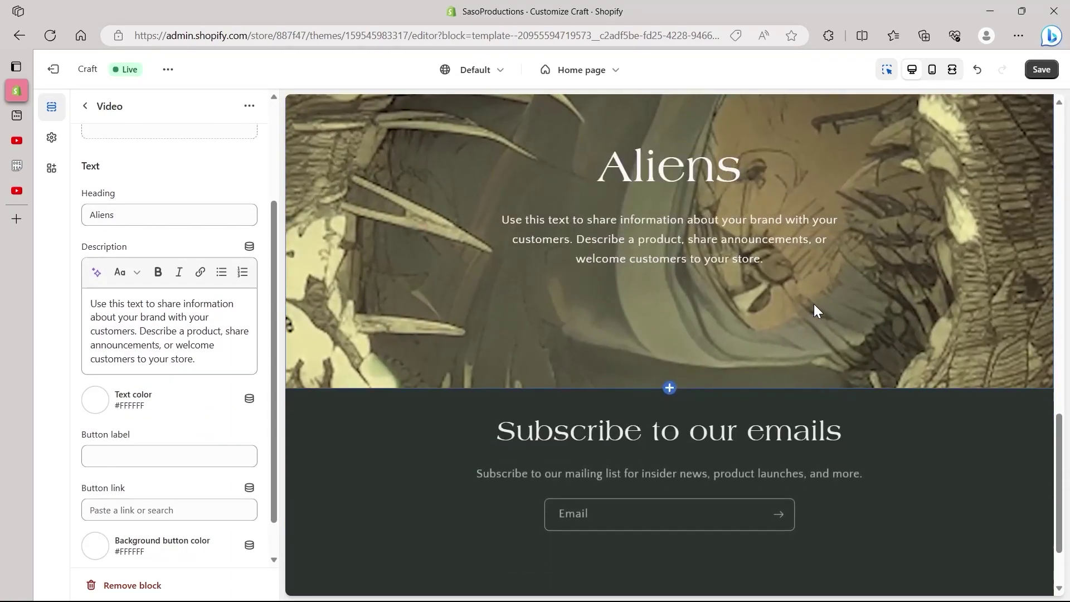
{"action": "scroll", "coordinate": [814, 302], "scroll_direction": "up", "scroll_amount": 9}
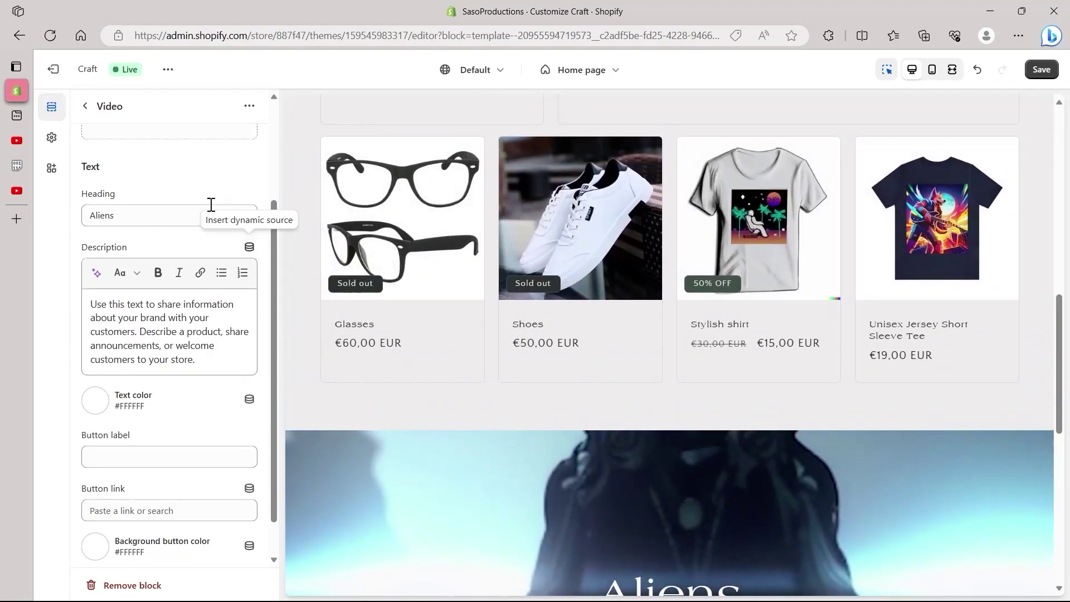
{"action": "scroll", "coordinate": [210, 206], "scroll_direction": "up", "scroll_amount": 2}
{"action": "left_click", "coordinate": [86, 107]}
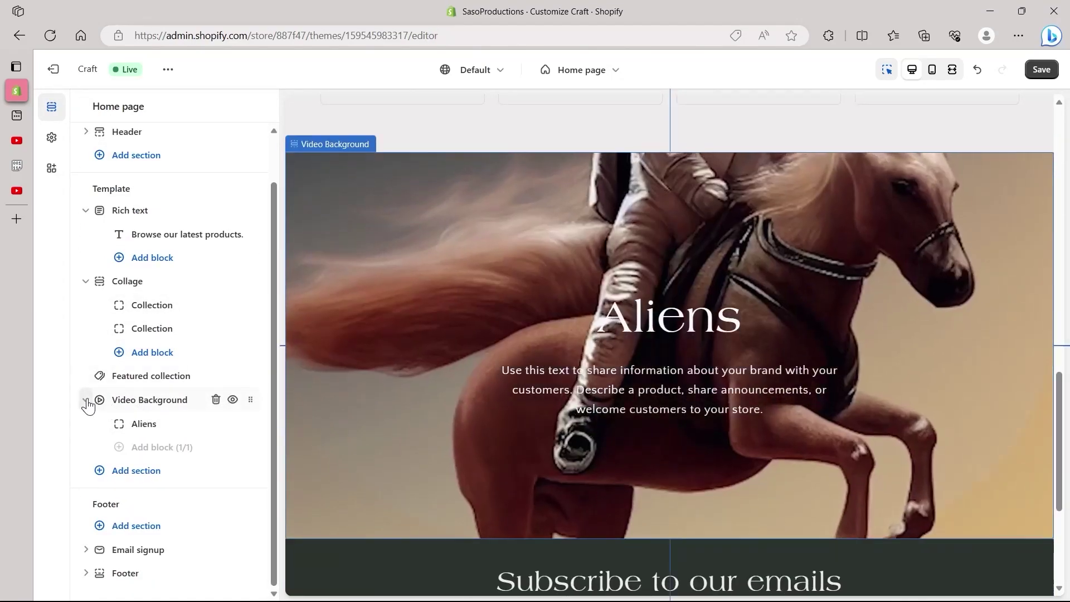
Step: Drag Video Background above Rich text so it comes first, then expand it again
{"action": "left_click", "coordinate": [86, 400]}
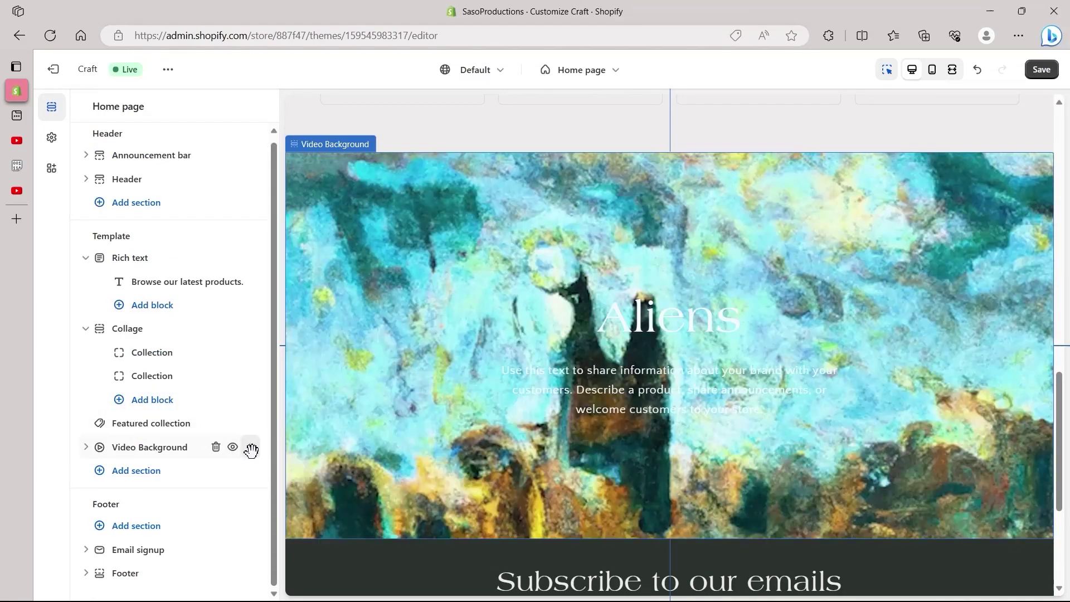
{"action": "scroll", "coordinate": [254, 448], "scroll_direction": "up", "scroll_amount": 3}
{"action": "scroll", "coordinate": [253, 454], "scroll_direction": "up", "scroll_amount": 3}
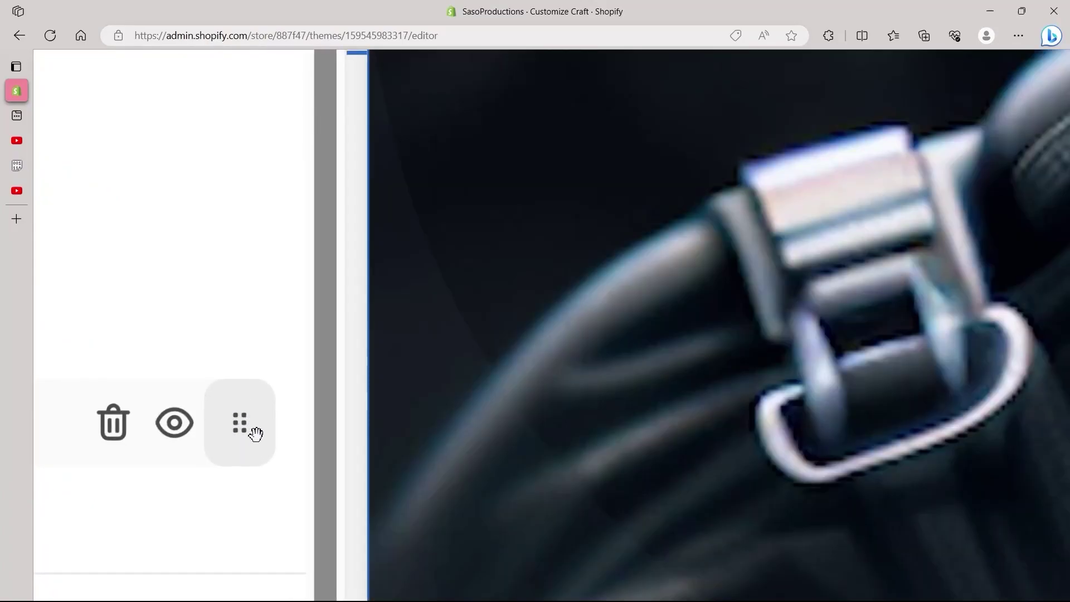
{"action": "scroll", "coordinate": [271, 444], "scroll_direction": "down", "scroll_amount": 5}
{"action": "scroll", "coordinate": [250, 436], "scroll_direction": "down", "scroll_amount": 3}
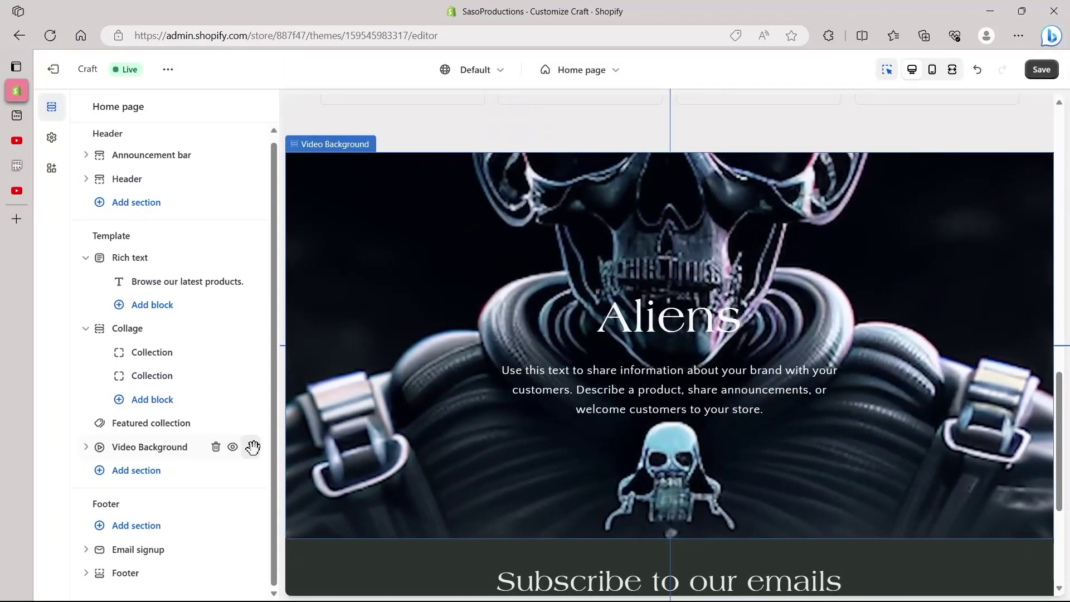
{"action": "left_click_drag", "start_coordinate": [251, 445], "coordinate": [254, 287]}
{"action": "left_click_drag", "start_coordinate": [241, 238], "coordinate": [185, 259]}
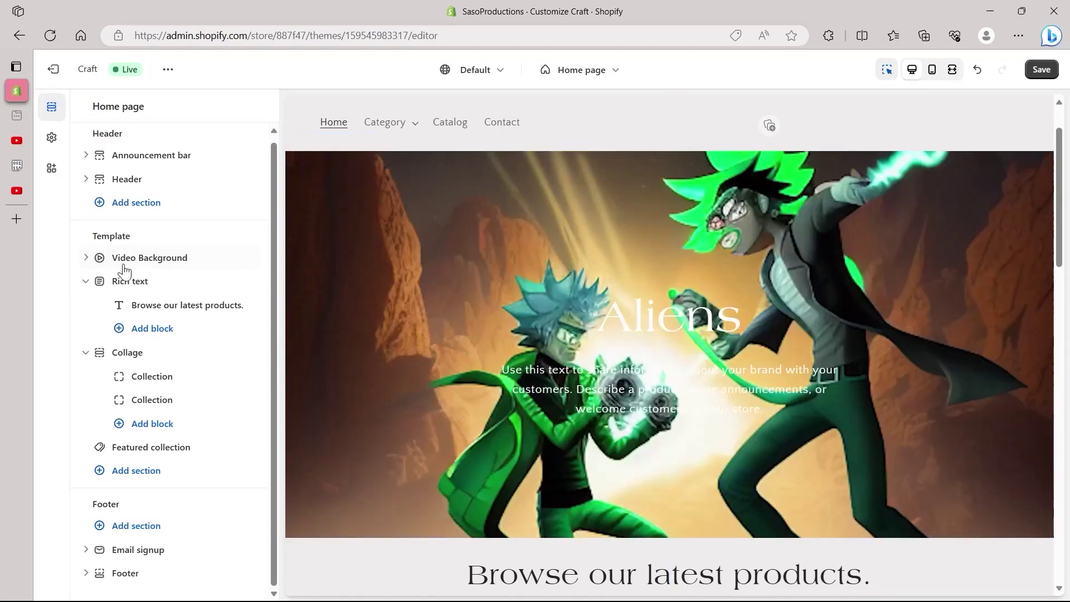
{"action": "scroll", "coordinate": [524, 222], "scroll_direction": "up", "scroll_amount": 5}
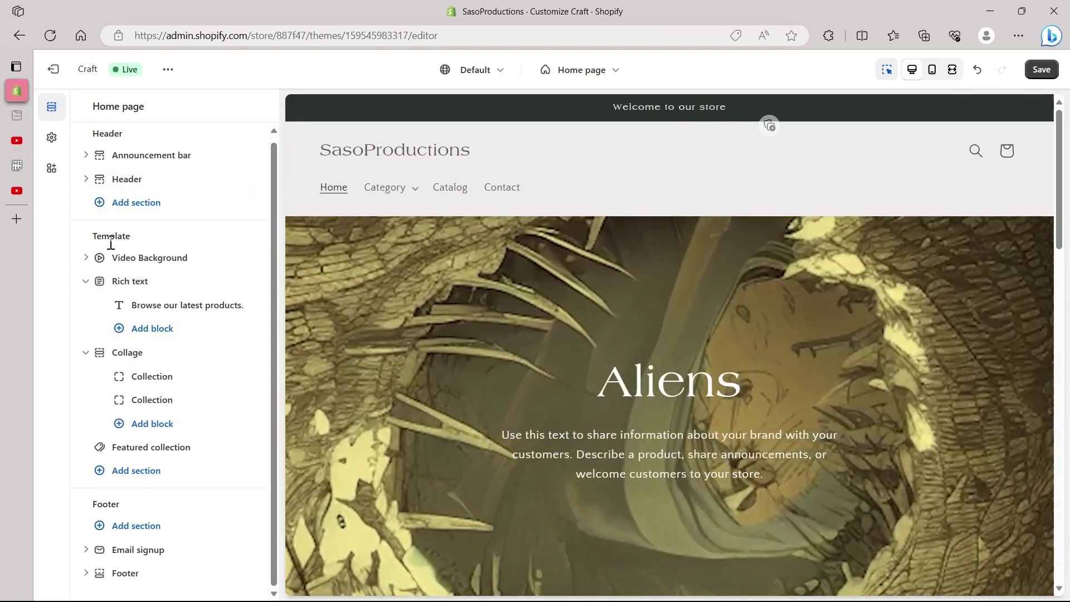
{"action": "left_click", "coordinate": [86, 258]}
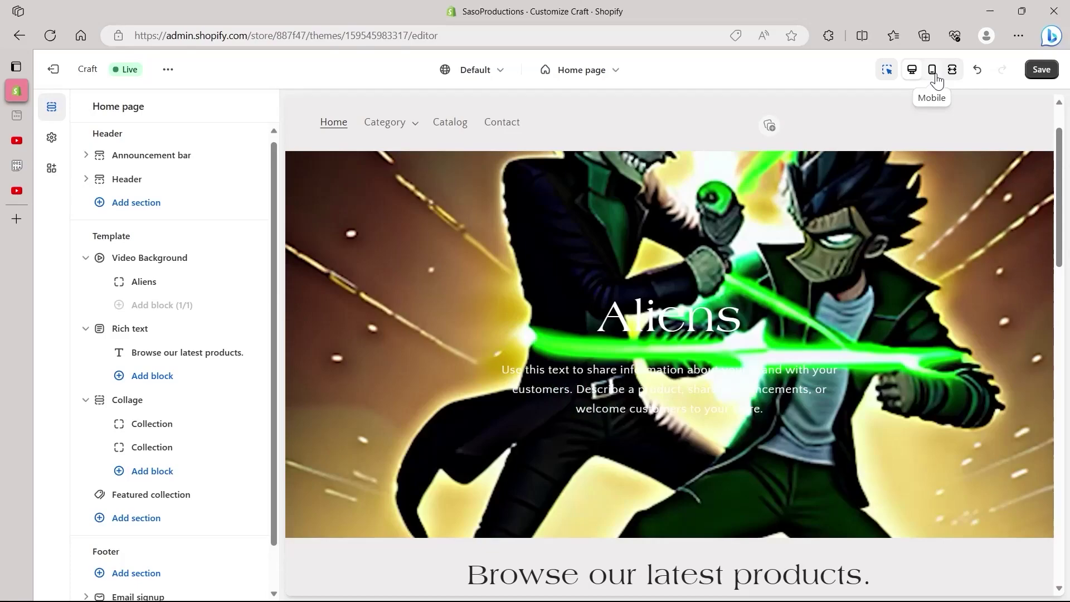
{"action": "left_click", "coordinate": [933, 74]}
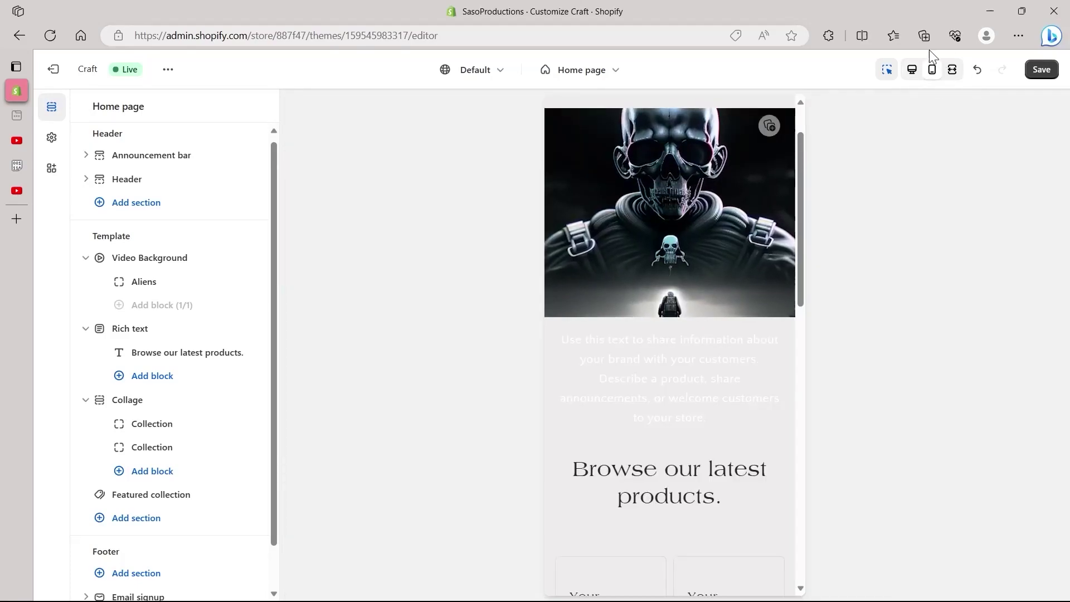
{"action": "scroll", "coordinate": [723, 215], "scroll_direction": "down", "scroll_amount": 10}
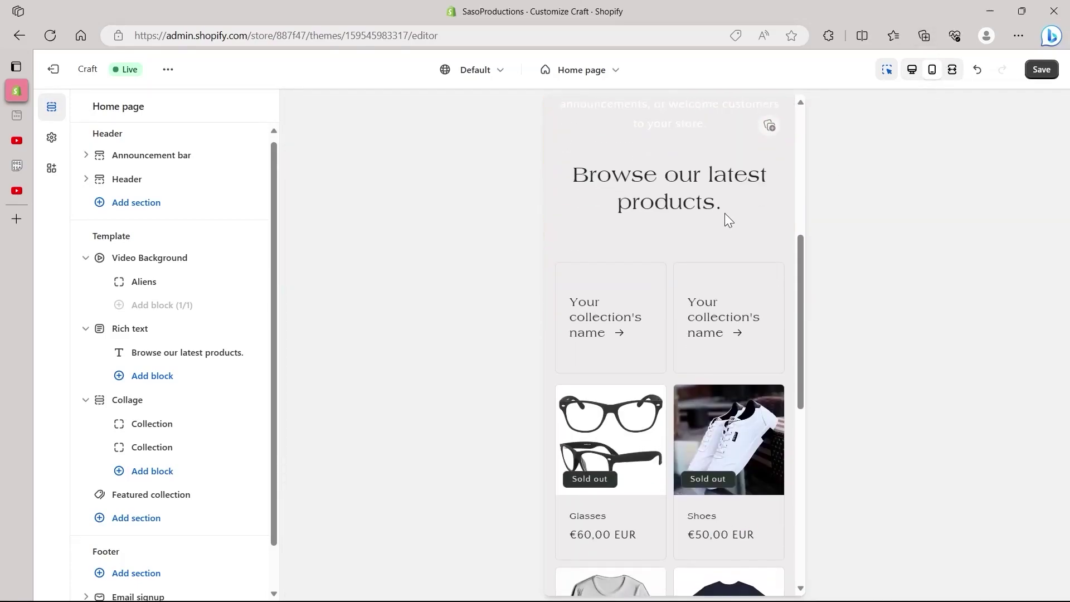
{"action": "scroll", "coordinate": [723, 232], "scroll_direction": "up", "scroll_amount": 10}
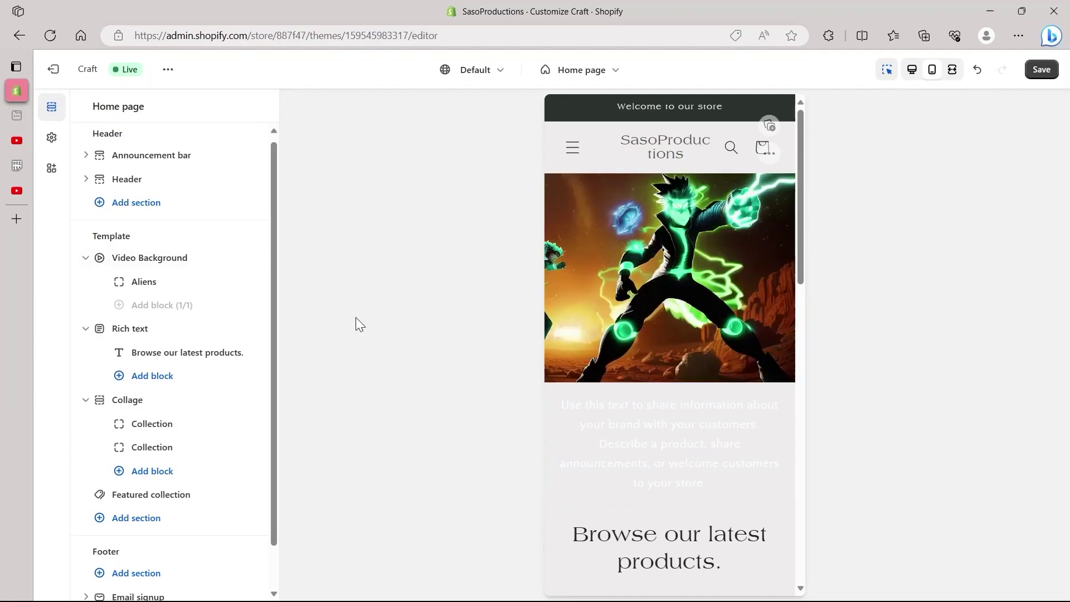
{"action": "left_click", "coordinate": [912, 69]}
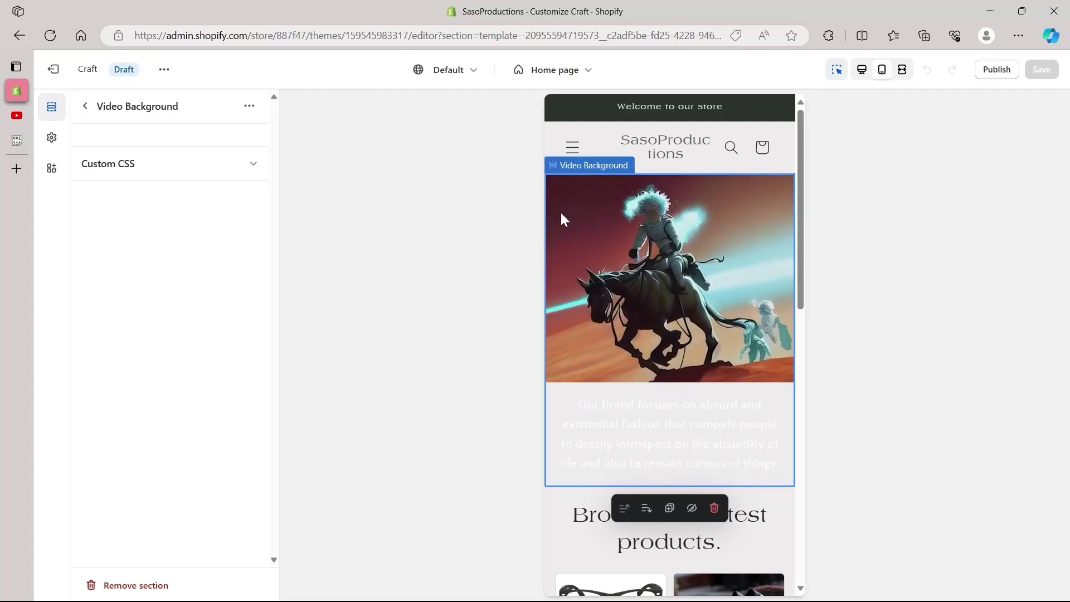
Step: Check the video hero in desktop and mobile previews, then exit to the Themes page
{"action": "left_click", "coordinate": [864, 78]}
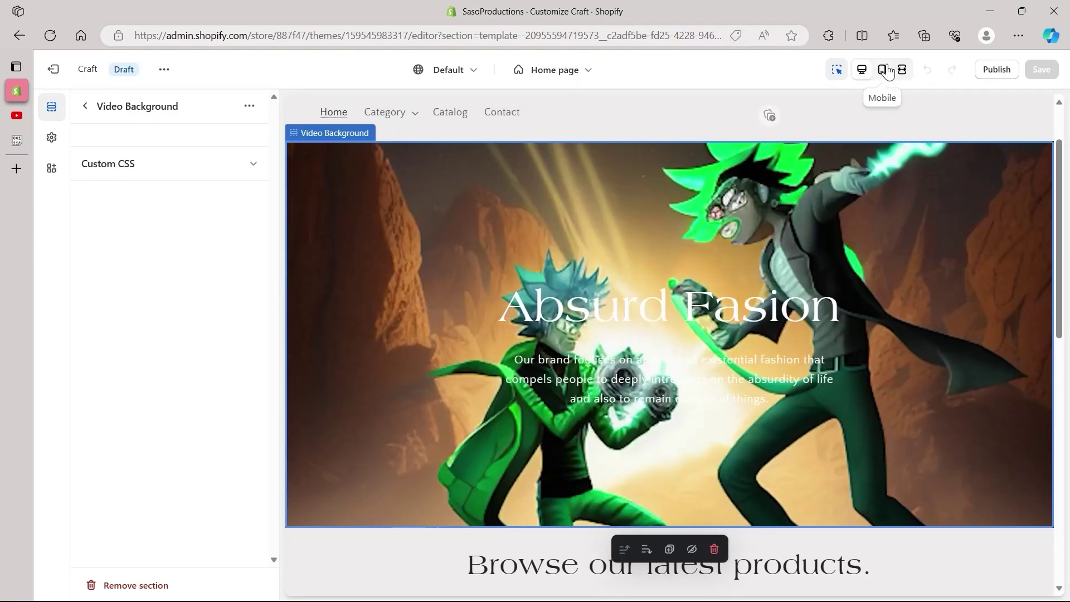
{"action": "left_click", "coordinate": [883, 69]}
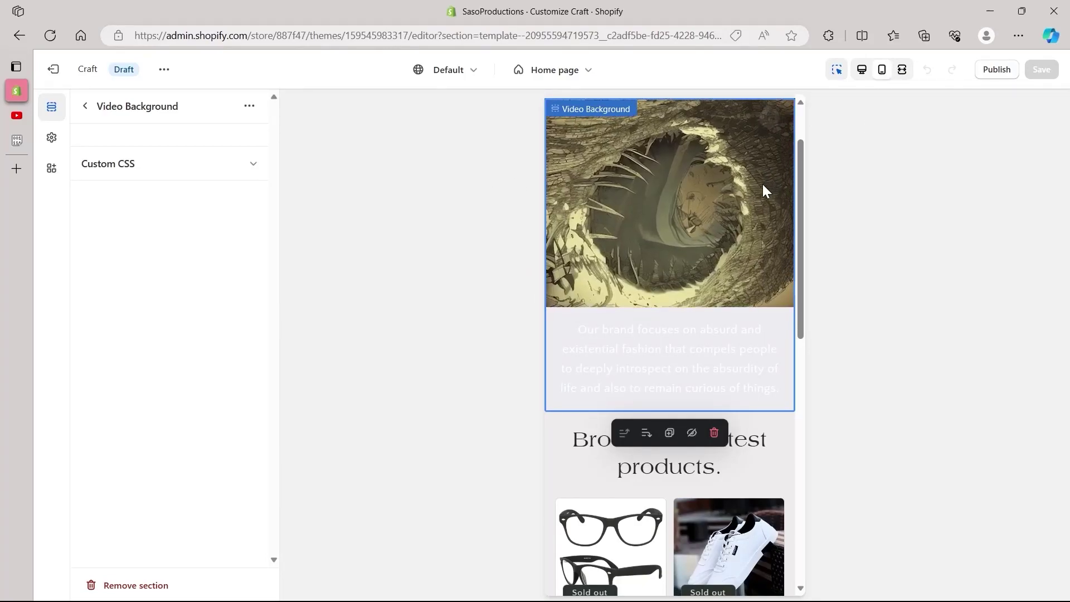
{"action": "scroll", "coordinate": [764, 192], "scroll_direction": "up", "scroll_amount": 2}
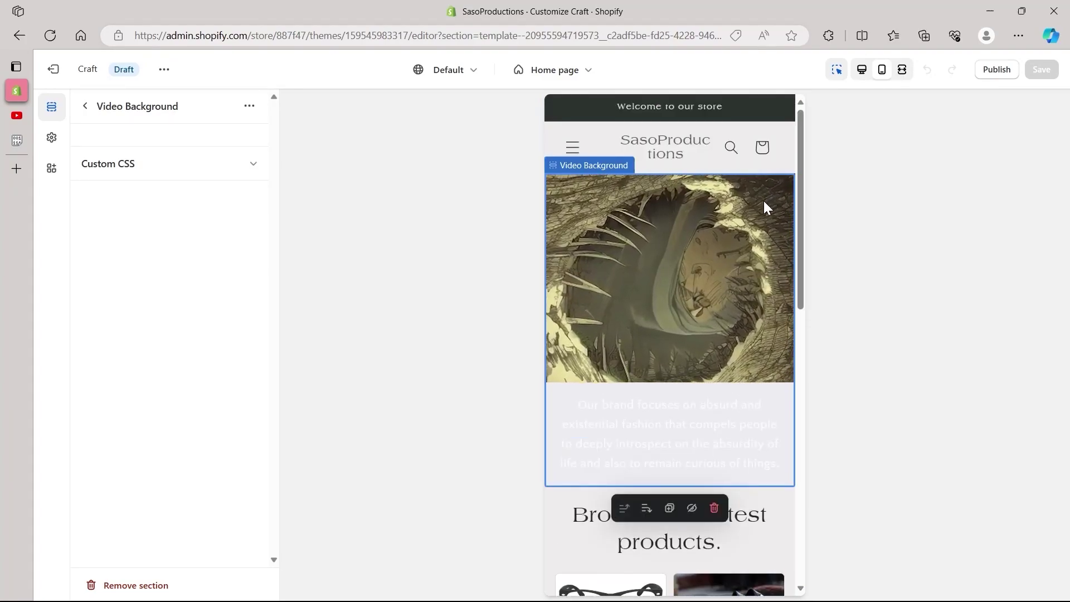
{"action": "left_click", "coordinate": [54, 69]}
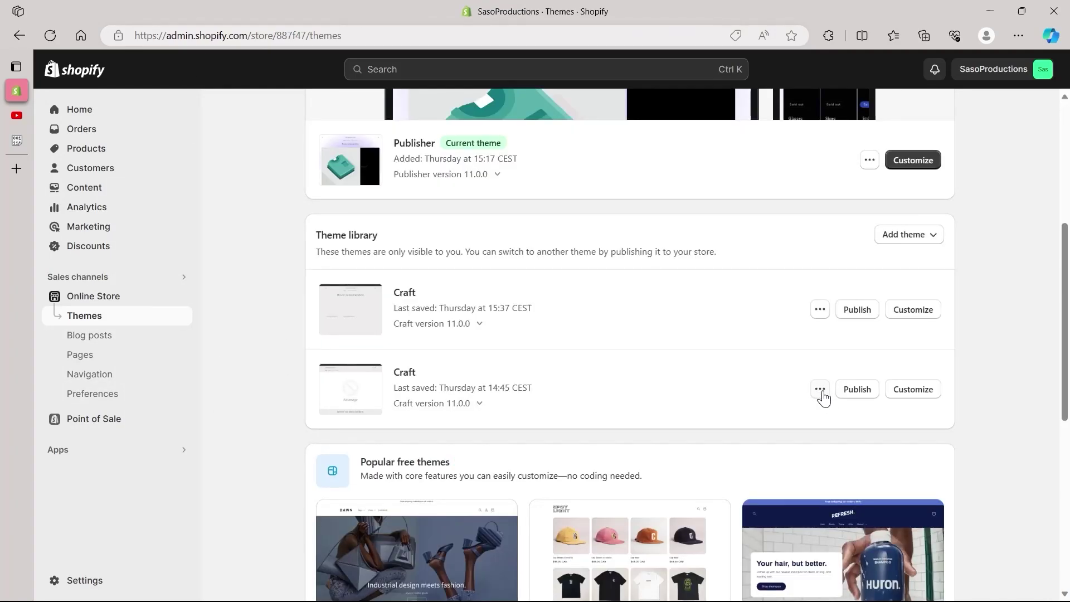
Step: Open the second Craft theme's Assets > base.css in the code editor and scroll to its end
{"action": "left_click", "coordinate": [820, 390]}
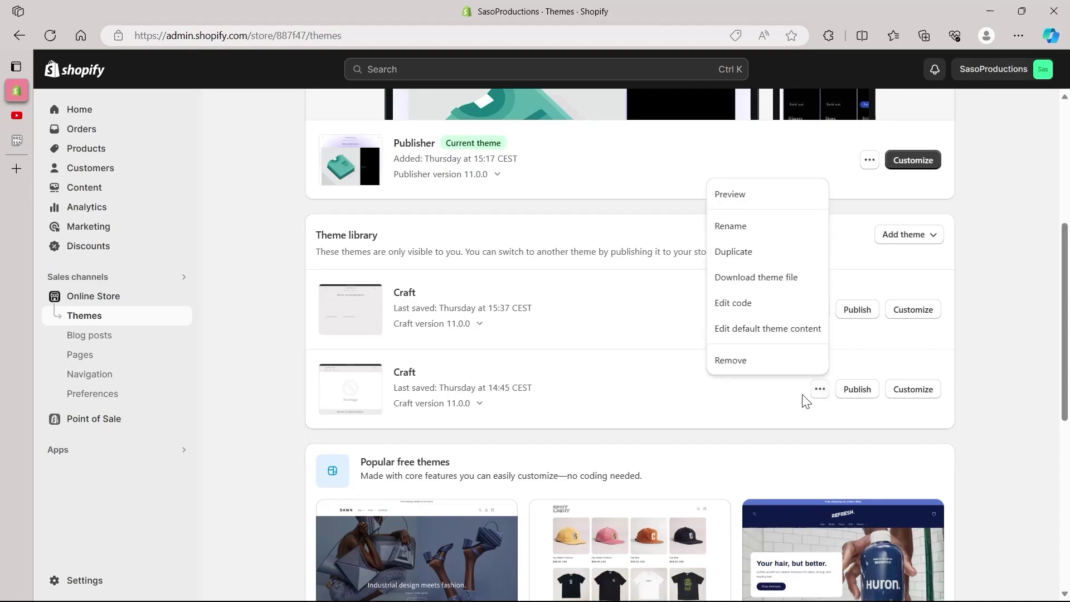
{"action": "left_click", "coordinate": [772, 305]}
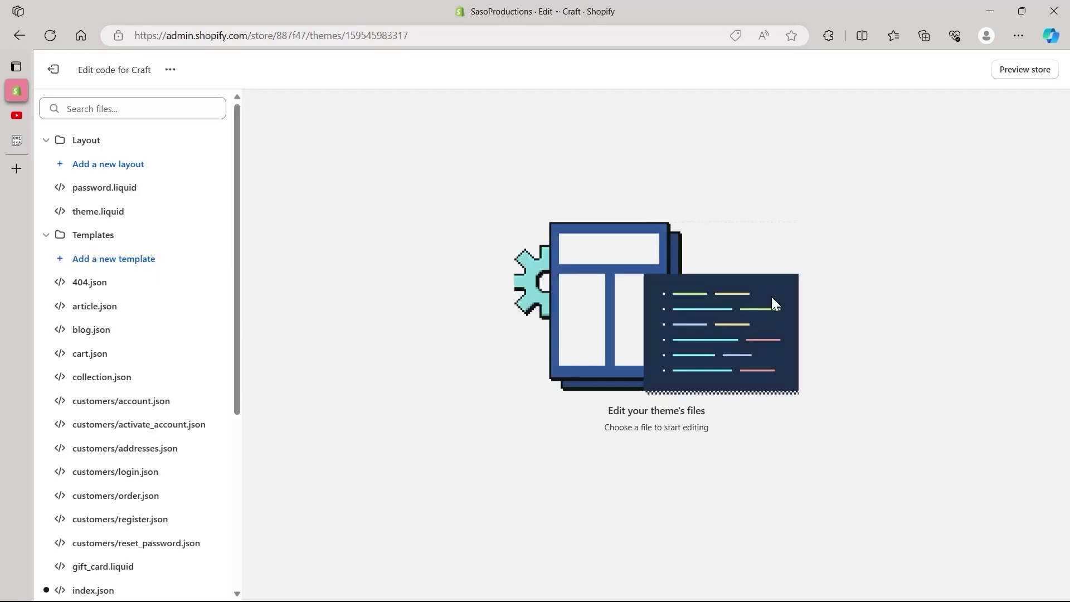
{"action": "left_click", "coordinate": [46, 140]}
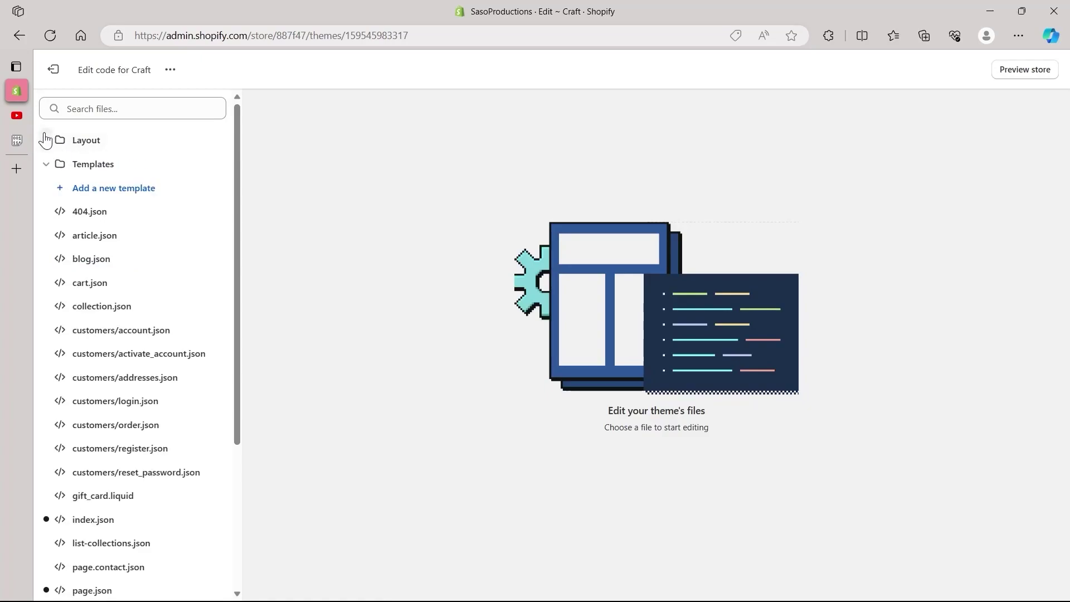
{"action": "left_click", "coordinate": [46, 165]}
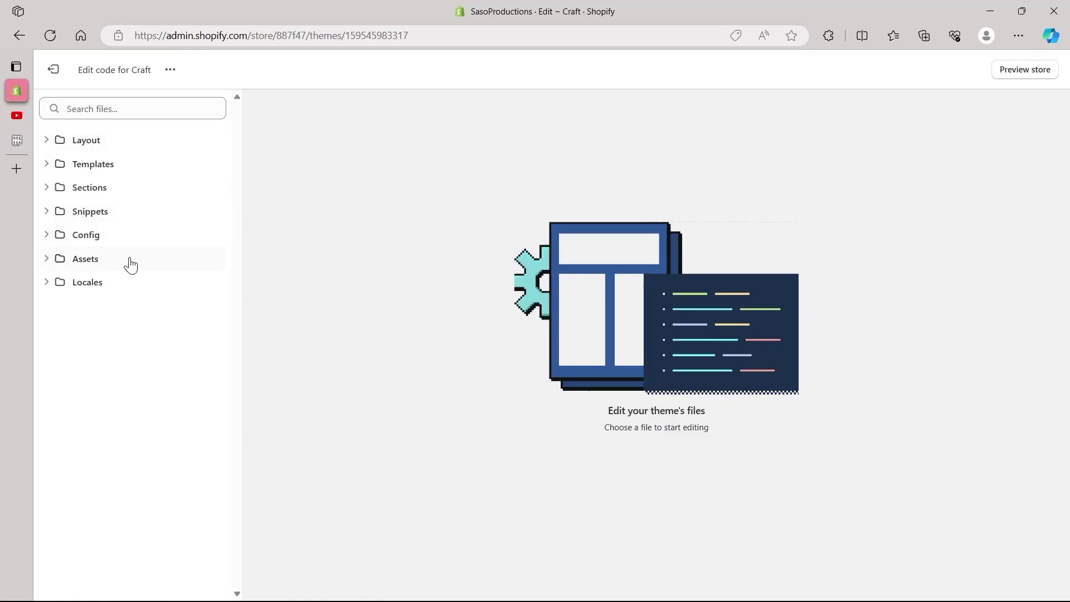
{"action": "left_click", "coordinate": [77, 260]}
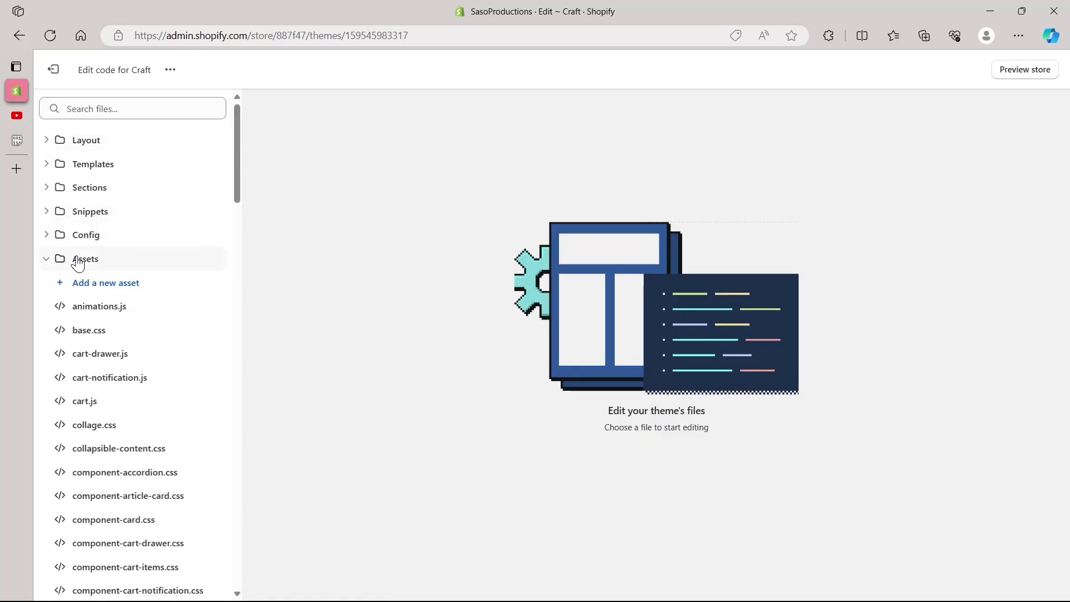
{"action": "scroll", "coordinate": [132, 283], "scroll_direction": "down", "scroll_amount": 1}
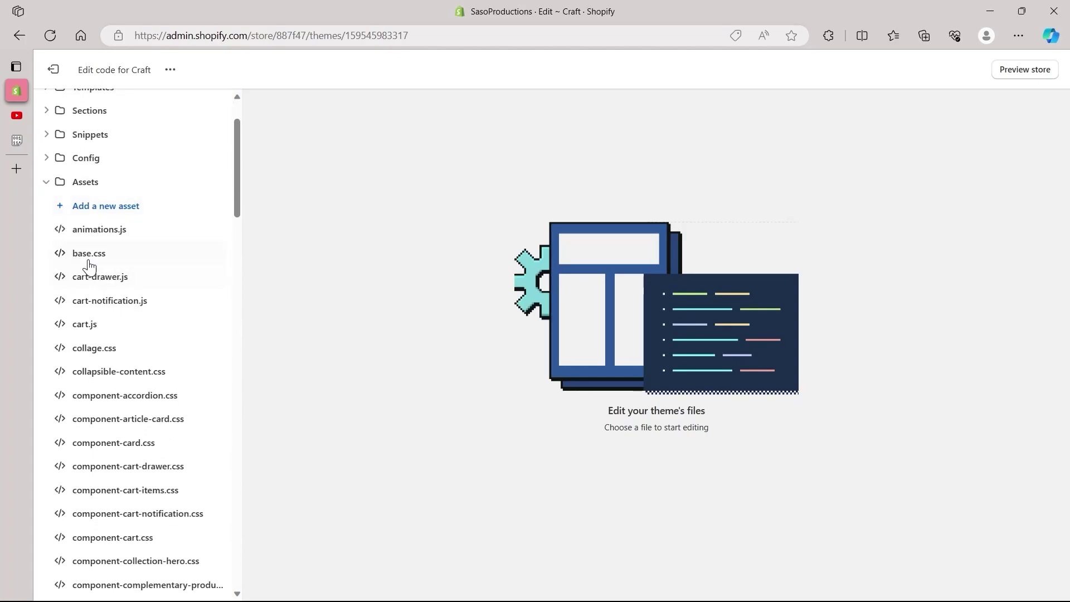
{"action": "left_click", "coordinate": [120, 256]}
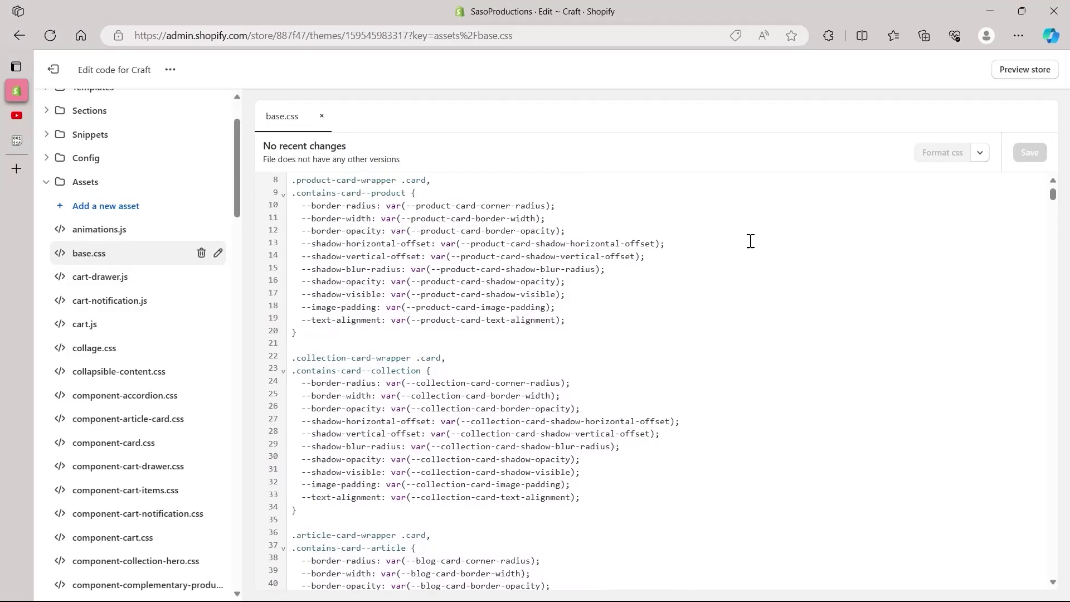
{"action": "middle_click", "coordinate": [784, 576]}
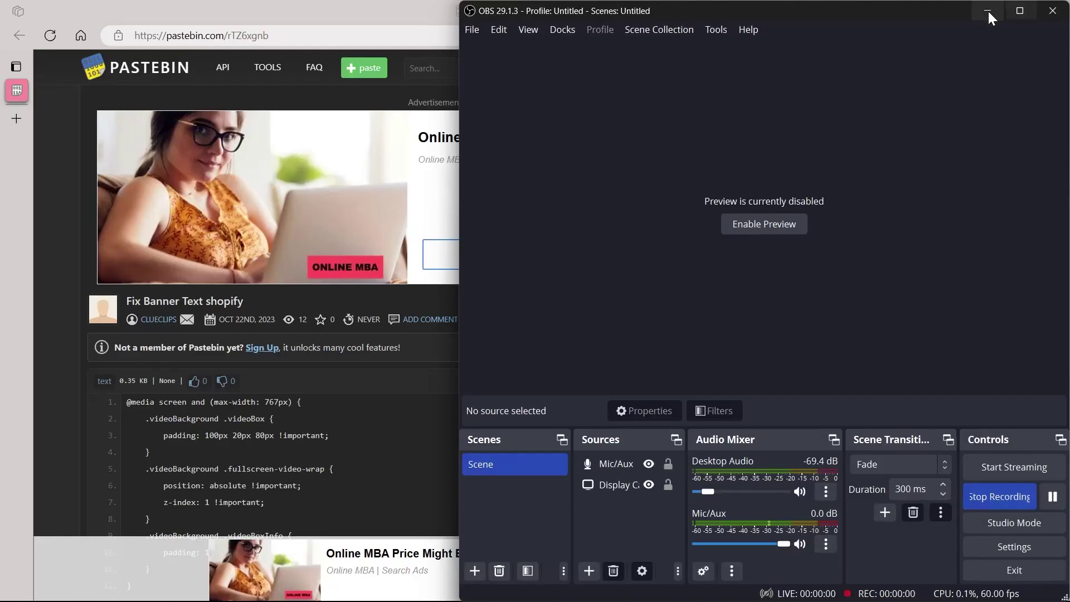
Step: Bring the Pastebin 'Fix Banner Text' code page back into view
{"action": "left_click", "coordinate": [989, 15]}
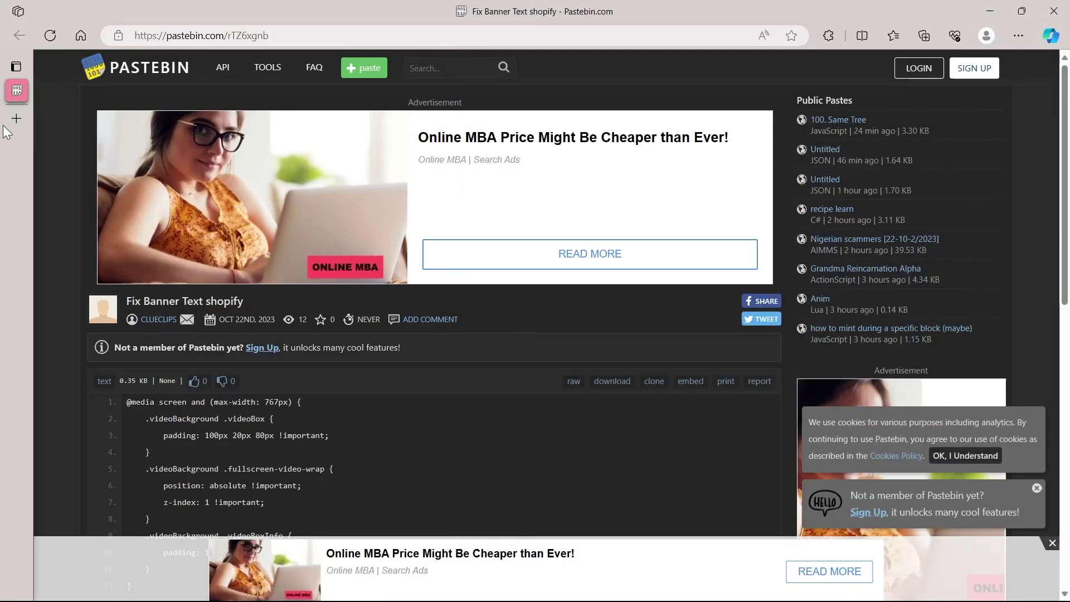
{"action": "scroll", "coordinate": [51, 80], "scroll_direction": "down", "scroll_amount": 4}
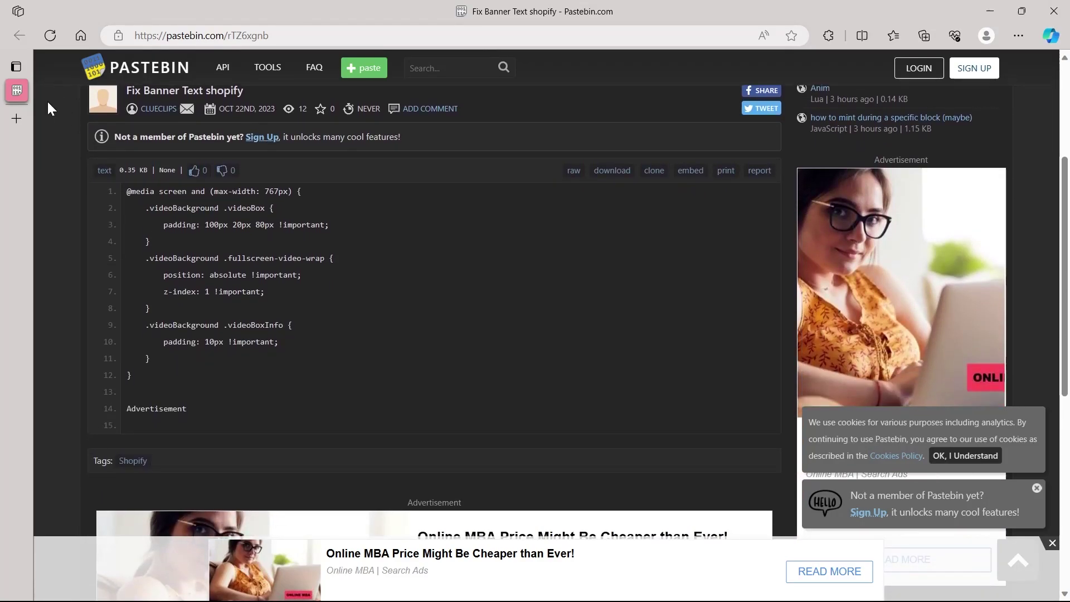
{"action": "left_click", "coordinate": [282, 36]}
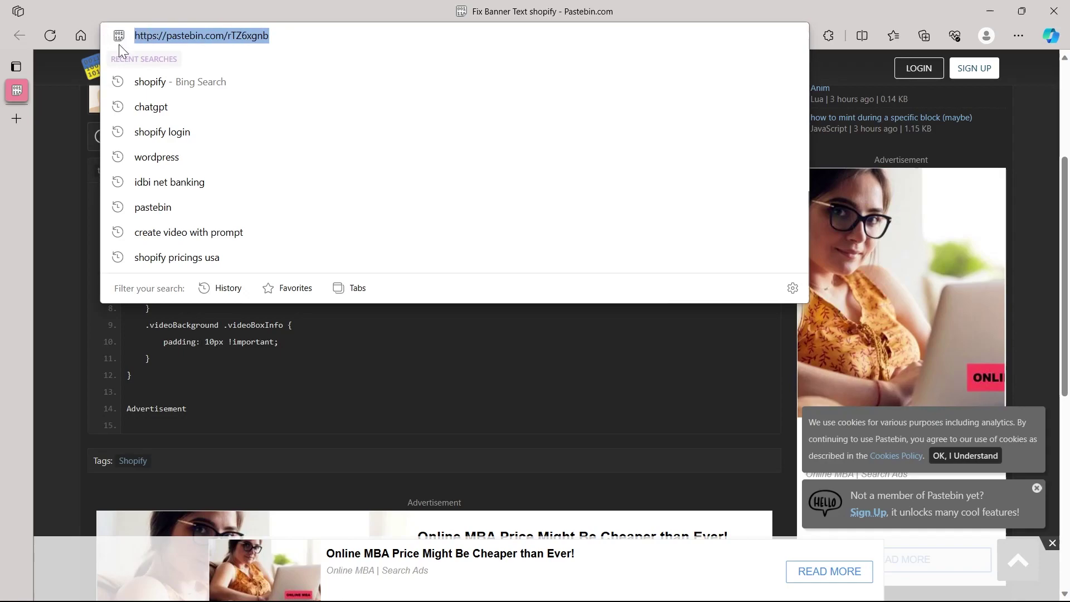
{"action": "left_click", "coordinate": [65, 94]}
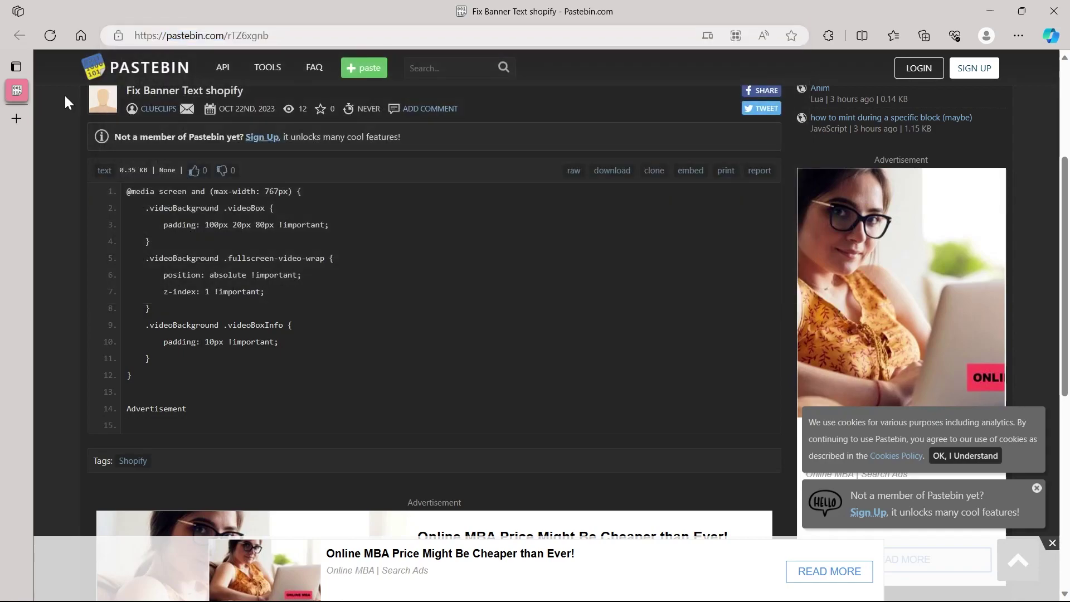
{"action": "left_click", "coordinate": [139, 35]}
{"action": "left_click", "coordinate": [72, 122]}
Step: Copy code lines 1–12, the 767px mobile media-query CSS block for the video background
{"action": "left_click_drag", "start_coordinate": [130, 195], "coordinate": [170, 309]}
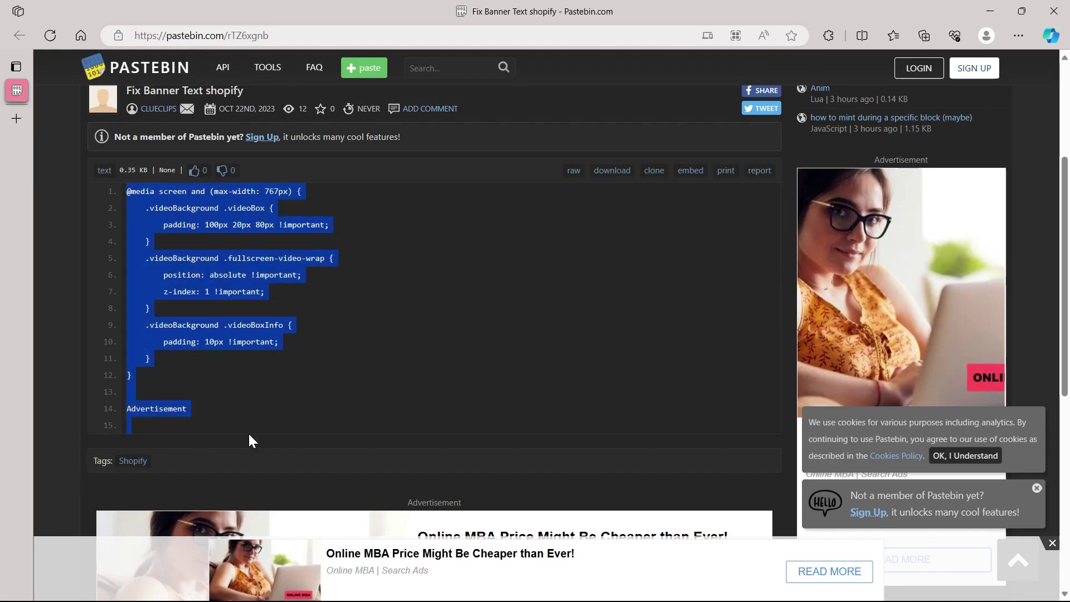
{"action": "scroll", "coordinate": [246, 375], "scroll_direction": "down", "scroll_amount": 7}
{"action": "left_click_drag", "start_coordinate": [246, 419], "coordinate": [231, 383]}
{"action": "scroll", "coordinate": [246, 371], "scroll_direction": "up", "scroll_amount": 7}
{"action": "scroll", "coordinate": [236, 363], "scroll_direction": "up", "scroll_amount": 2}
{"action": "scroll", "coordinate": [234, 370], "scroll_direction": "down", "scroll_amount": 2}
{"action": "left_click", "coordinate": [135, 162]}
{"action": "left_click_drag", "start_coordinate": [125, 168], "coordinate": [150, 357]}
{"action": "right_click", "coordinate": [199, 203]}
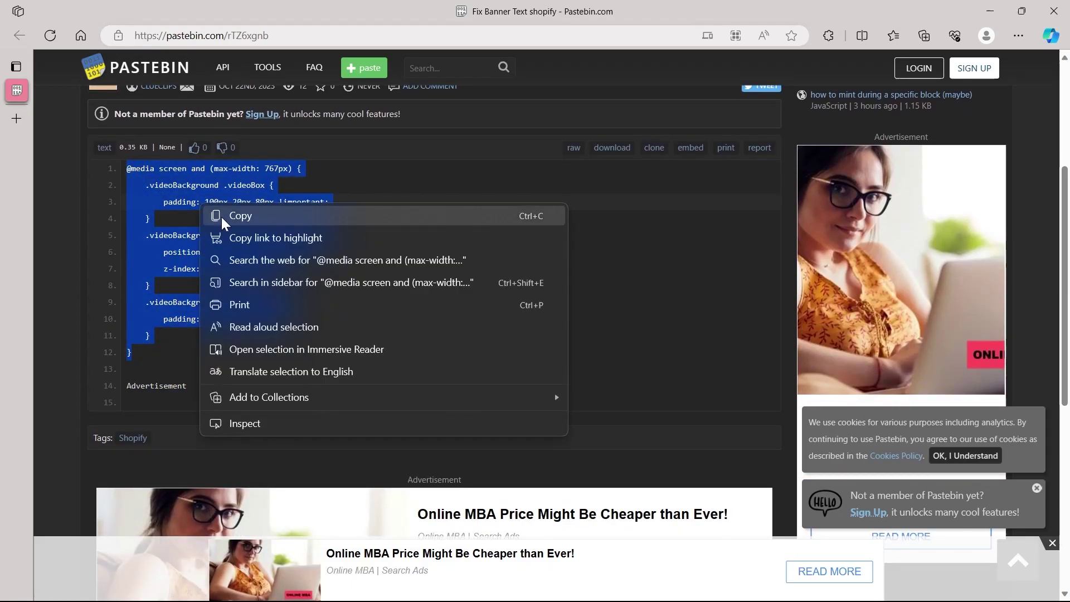
{"action": "left_click", "coordinate": [236, 219]}
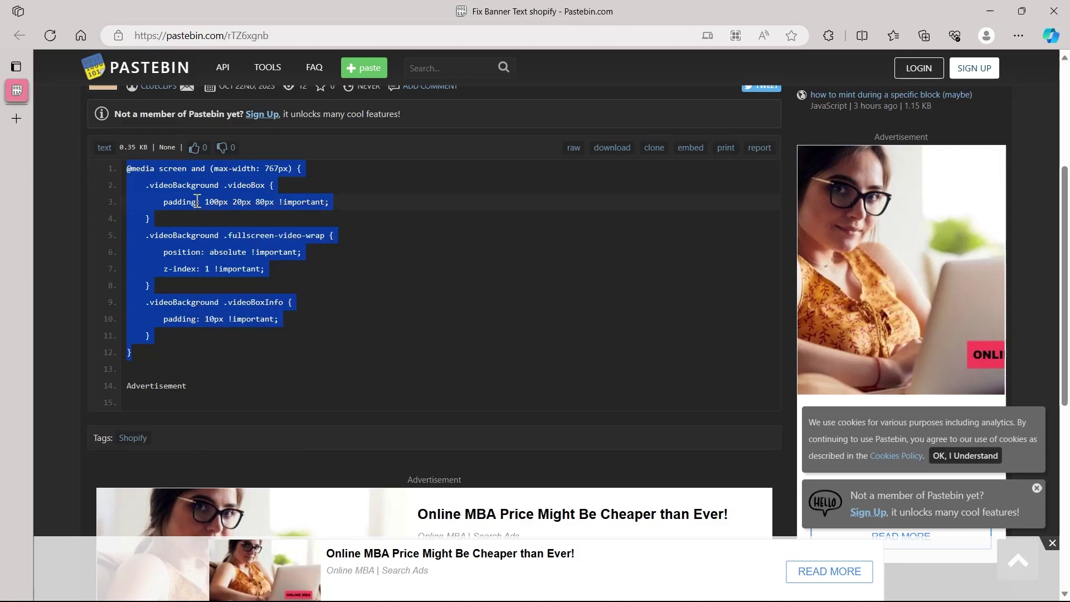
{"action": "left_click", "coordinate": [139, 171]}
{"action": "key", "text": "alt+Tab"}
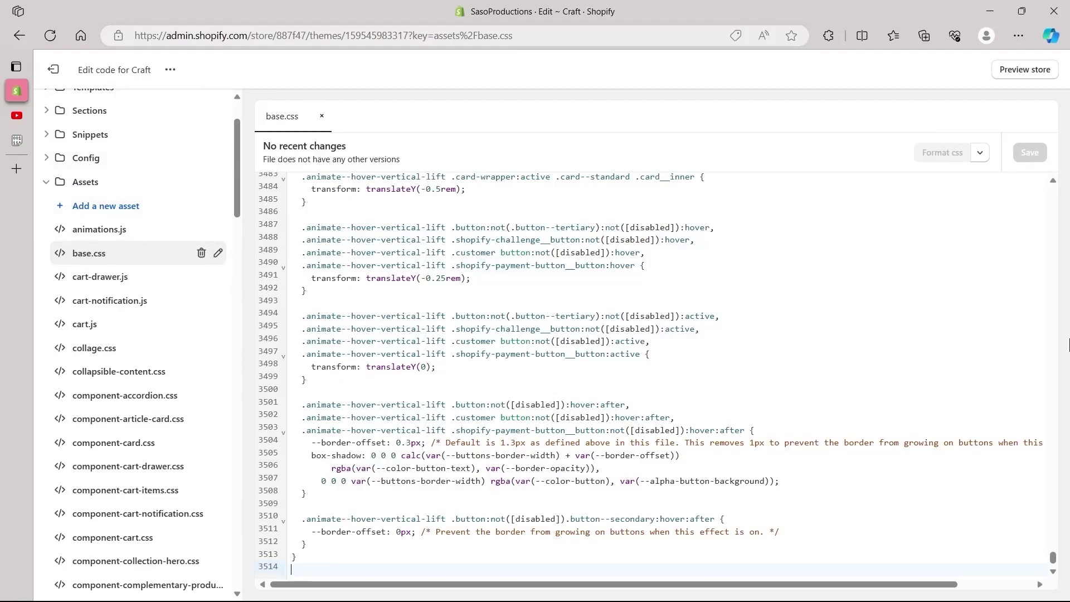
Step: Paste the 767px mobile CSS block at line 3514 of base.css, then return to Themes
{"action": "right_click", "coordinate": [310, 568]}
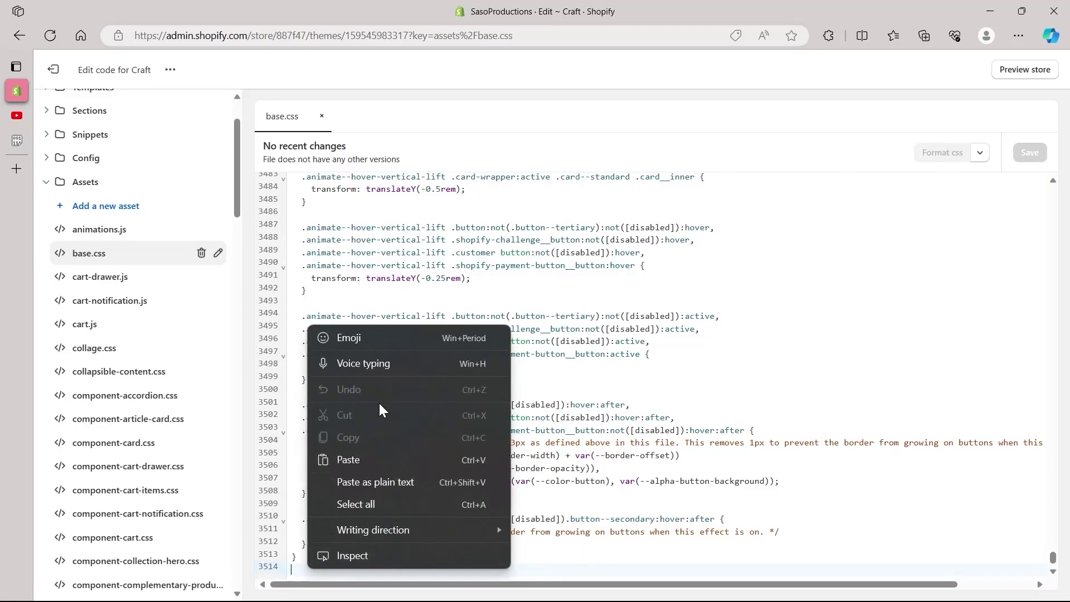
{"action": "left_click", "coordinate": [374, 457]}
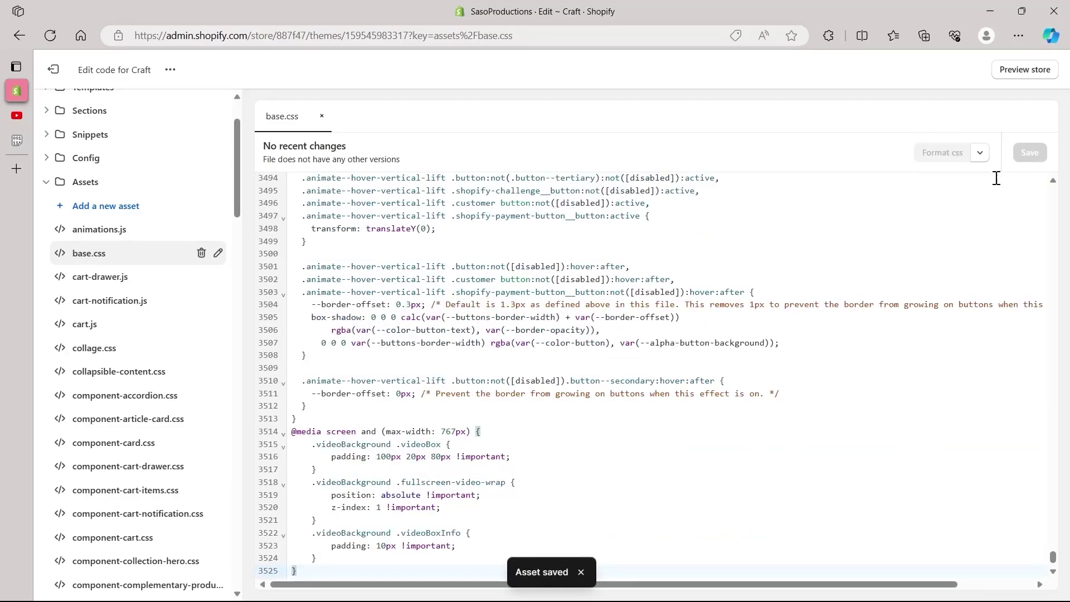
{"action": "left_click", "coordinate": [58, 69]}
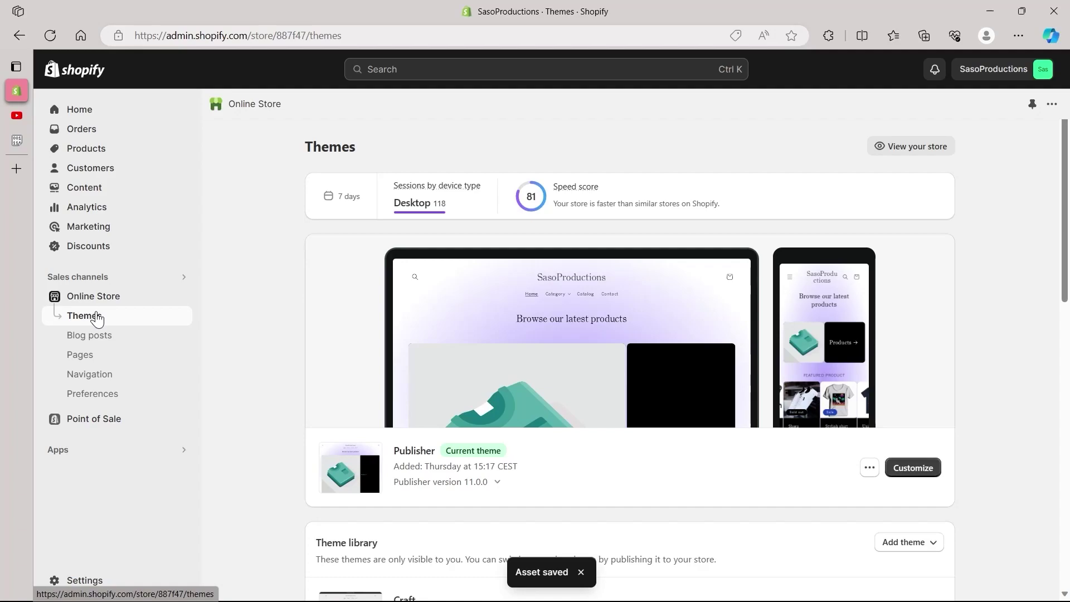
Step: Publish the second Craft theme from the Theme library so it becomes the current live theme
{"action": "scroll", "coordinate": [730, 337], "scroll_direction": "down", "scroll_amount": 6}
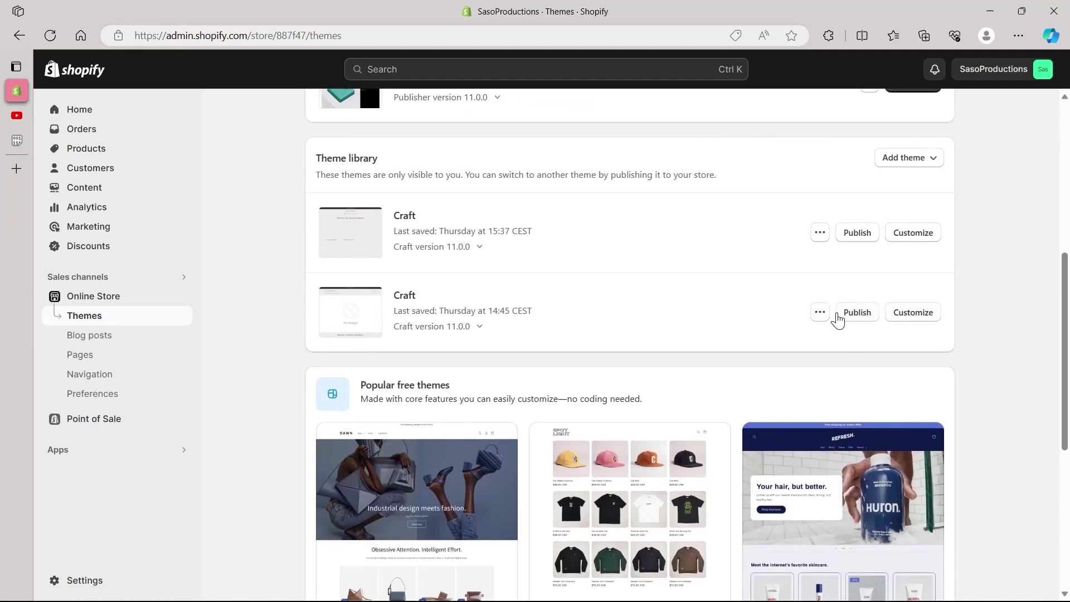
{"action": "left_click", "coordinate": [920, 322]}
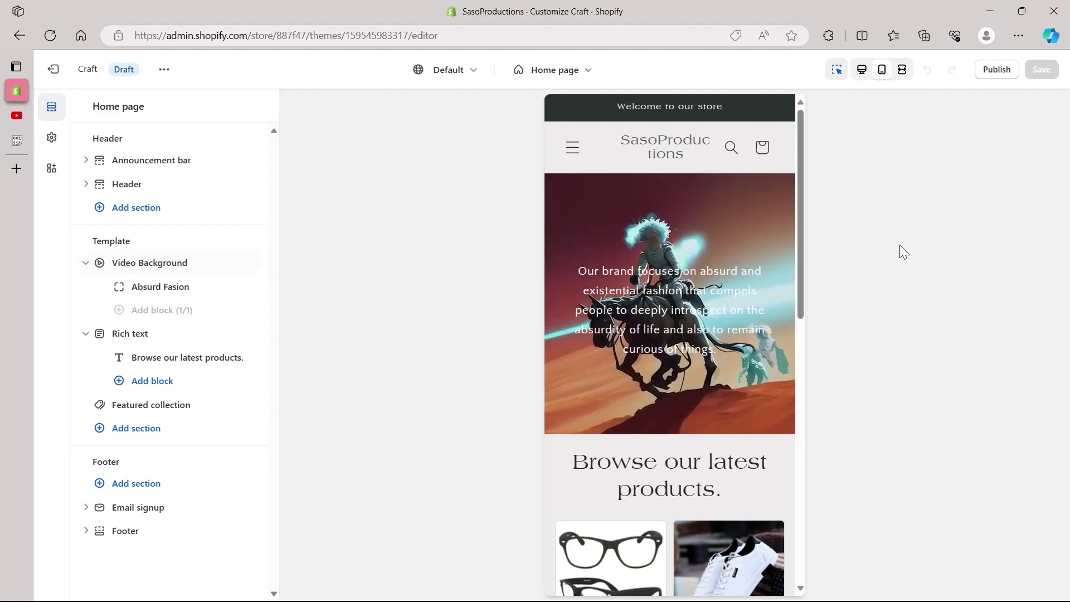
{"action": "scroll", "coordinate": [660, 322], "scroll_direction": "down", "scroll_amount": 8}
{"action": "left_click", "coordinate": [881, 72]}
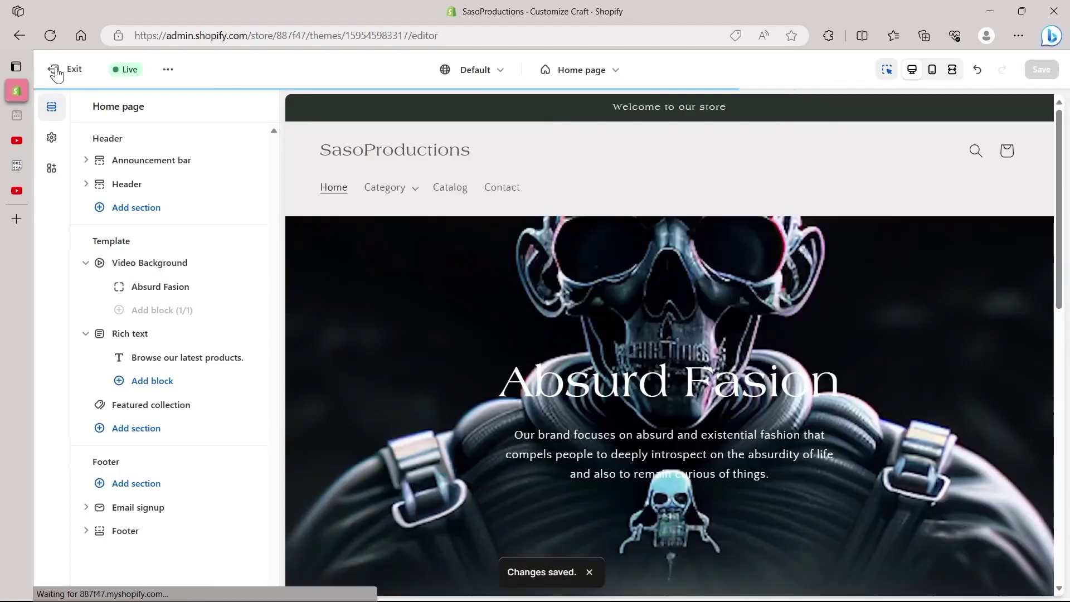
{"action": "left_click", "coordinate": [56, 71]}
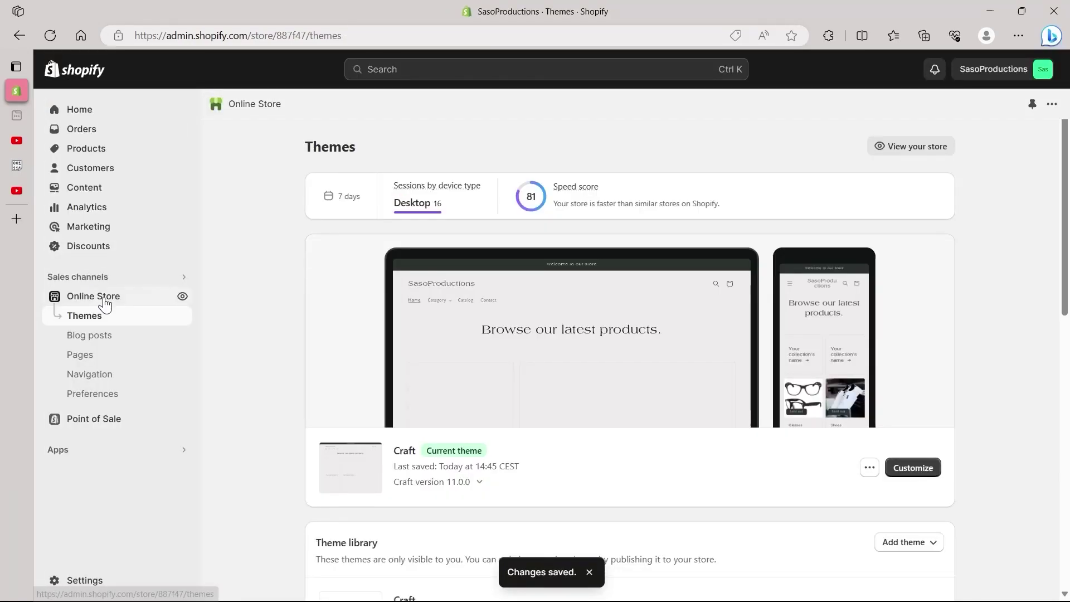
Step: Open the live store and scroll between the 'Absurd Fasion' video hero and product grid
{"action": "left_click", "coordinate": [181, 295]}
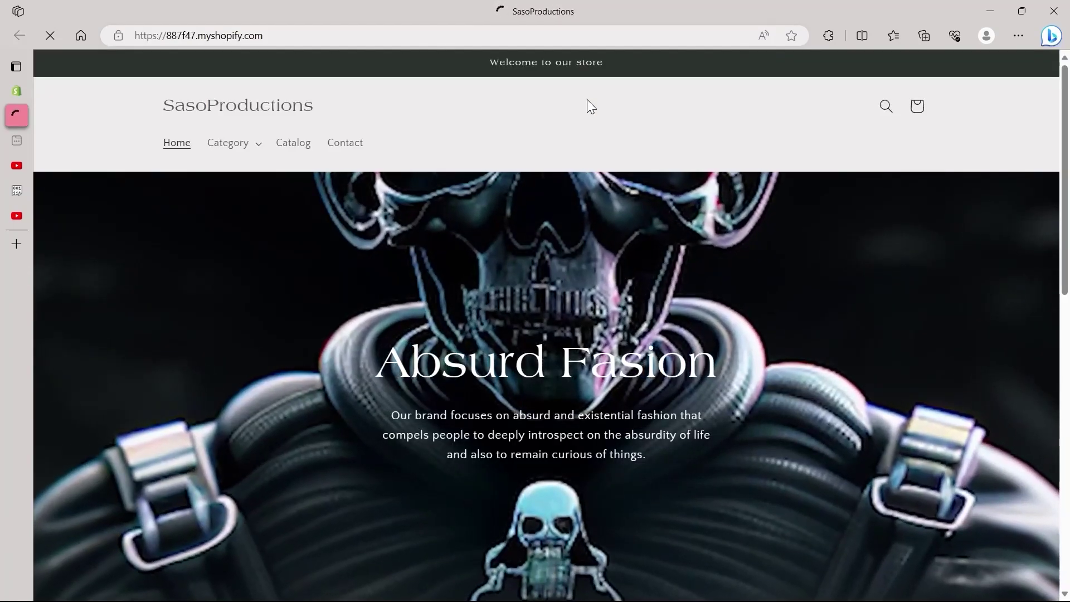
{"action": "scroll", "coordinate": [636, 111], "scroll_direction": "down", "scroll_amount": 10}
{"action": "scroll", "coordinate": [653, 219], "scroll_direction": "up", "scroll_amount": 10}
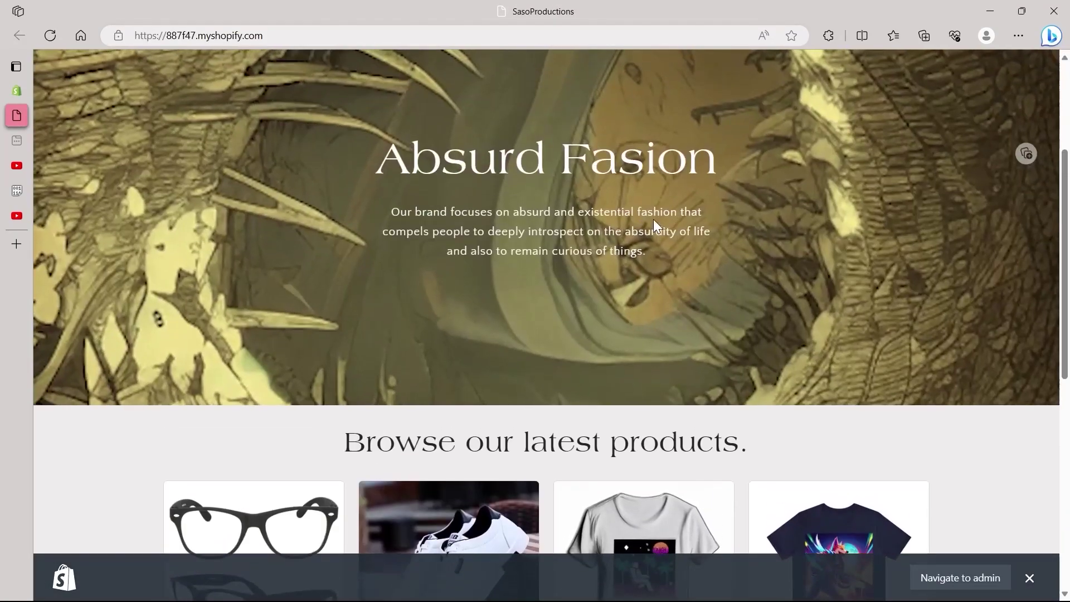
{"action": "scroll", "coordinate": [593, 210], "scroll_direction": "down", "scroll_amount": 7}
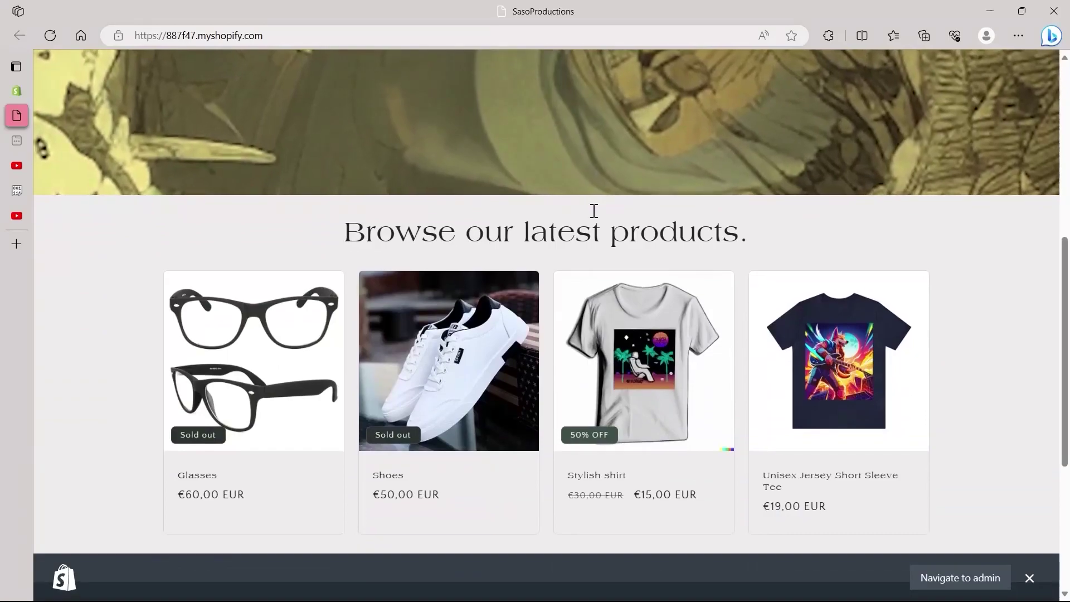
{"action": "scroll", "coordinate": [593, 212], "scroll_direction": "up", "scroll_amount": 7}
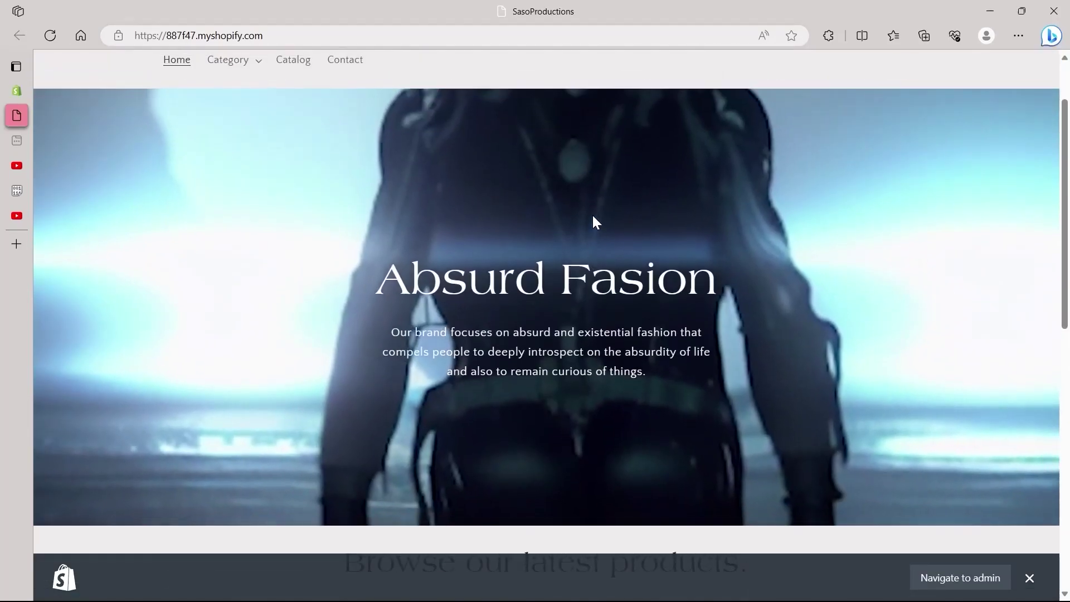
{"action": "scroll", "coordinate": [898, 201], "scroll_direction": "down", "scroll_amount": 4}
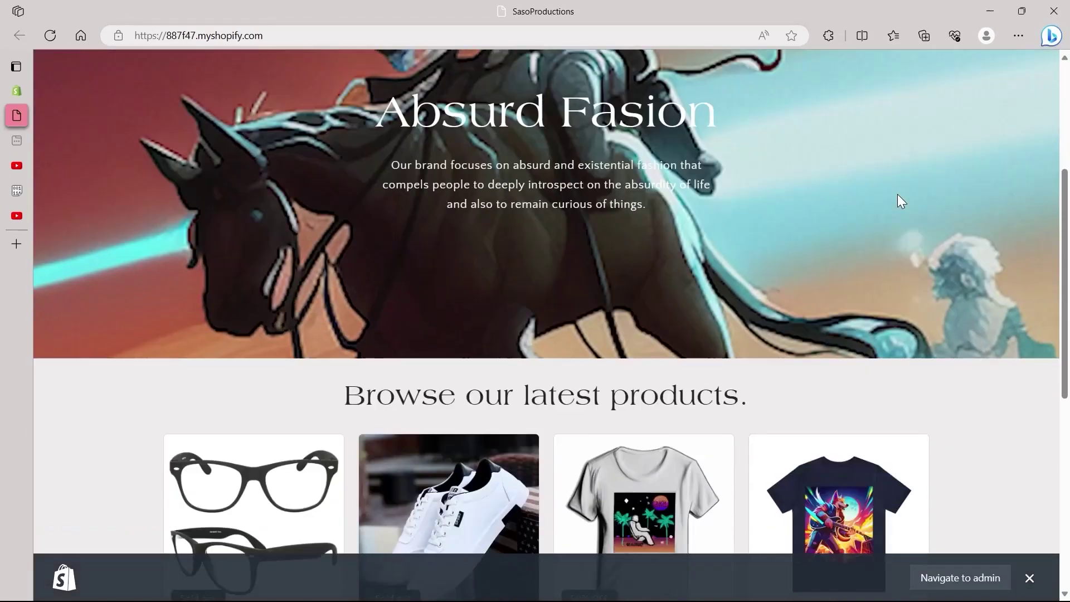
{"action": "scroll", "coordinate": [899, 194], "scroll_direction": "up", "scroll_amount": 3}
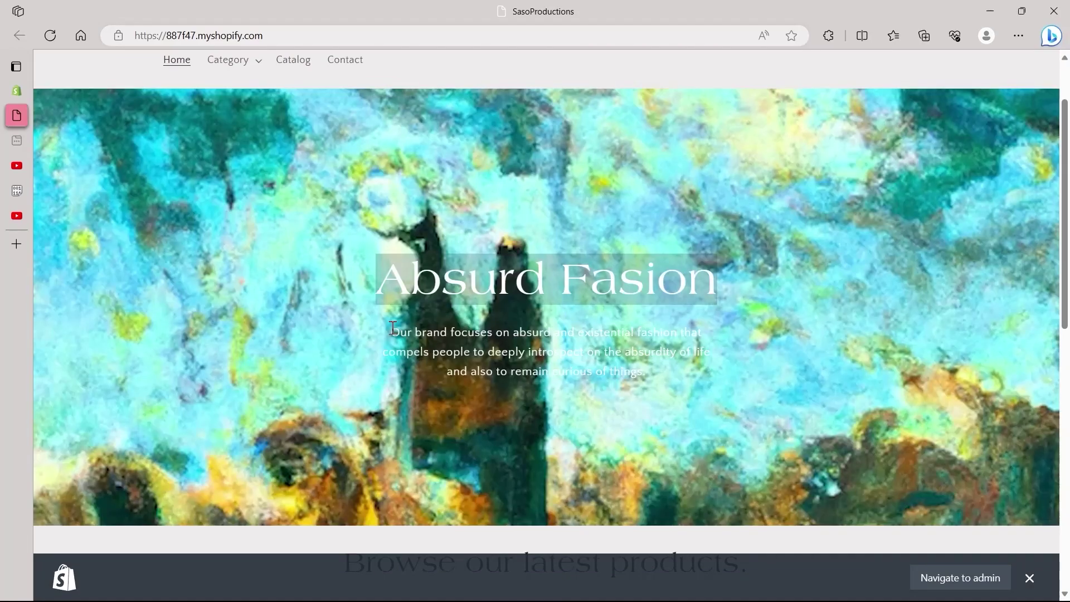
Step: Highlight the hero's brand description paragraph and browse the rest of the storefront
{"action": "left_click_drag", "start_coordinate": [393, 330], "coordinate": [655, 365]}
{"action": "left_click", "coordinate": [655, 368]}
{"action": "scroll", "coordinate": [683, 370], "scroll_direction": "down", "scroll_amount": 7}
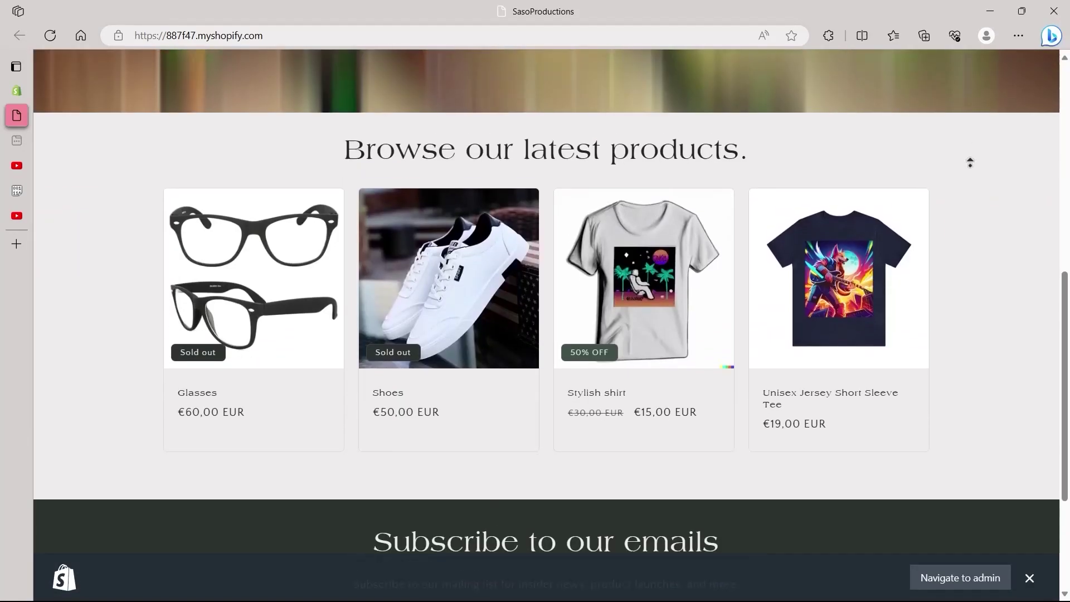
{"action": "scroll", "coordinate": [967, 167], "scroll_direction": "up", "scroll_amount": 6}
{"action": "middle_click", "coordinate": [974, 218]}
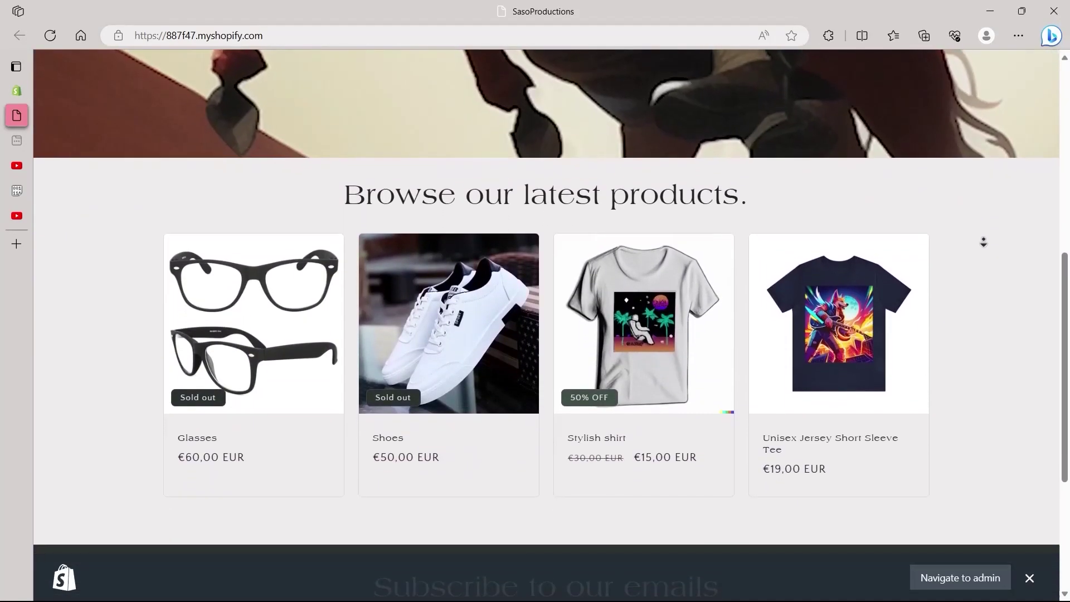
{"action": "left_click", "coordinate": [993, 237]}
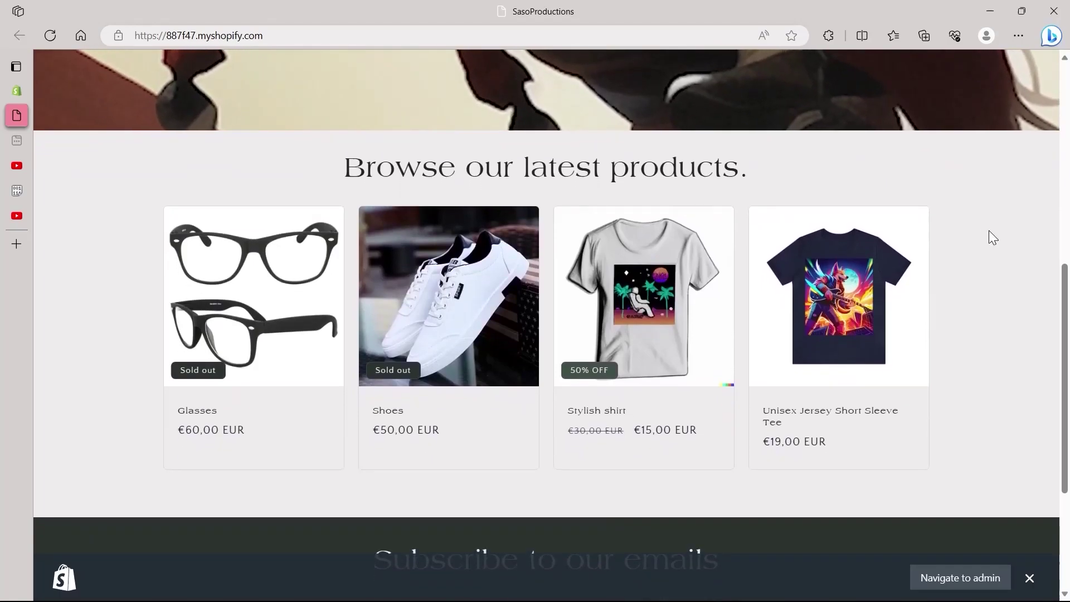
{"action": "scroll", "coordinate": [175, 385], "scroll_direction": "up", "scroll_amount": 8}
{"action": "middle_click", "coordinate": [55, 139]}
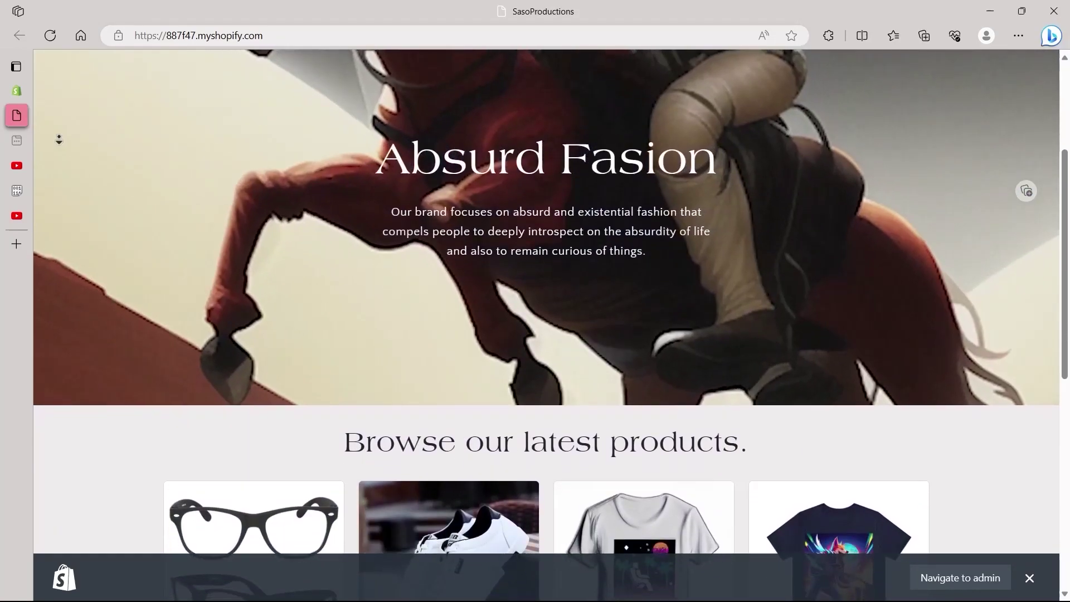
{"action": "scroll", "coordinate": [86, 313], "scroll_direction": "down", "scroll_amount": 4}
{"action": "middle_click", "coordinate": [87, 319]}
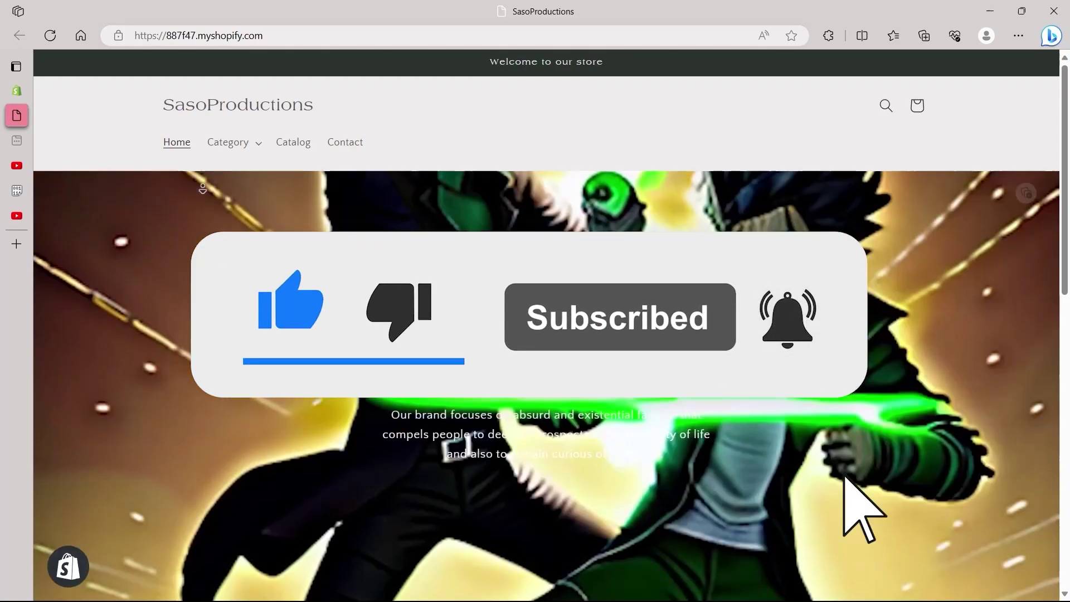
{"action": "scroll", "coordinate": [202, 194], "scroll_direction": "down", "scroll_amount": 2}
{"action": "scroll", "coordinate": [202, 194], "scroll_direction": "down", "scroll_amount": 2}
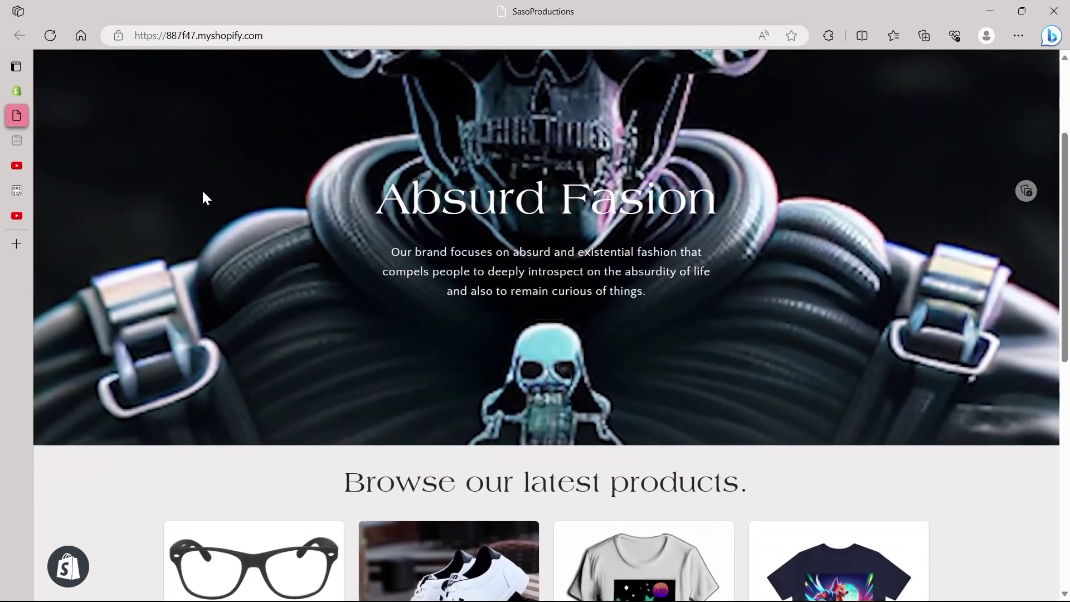
{"action": "middle_click", "coordinate": [202, 193]}
{"action": "scroll", "coordinate": [203, 167], "scroll_direction": "up", "scroll_amount": 2}
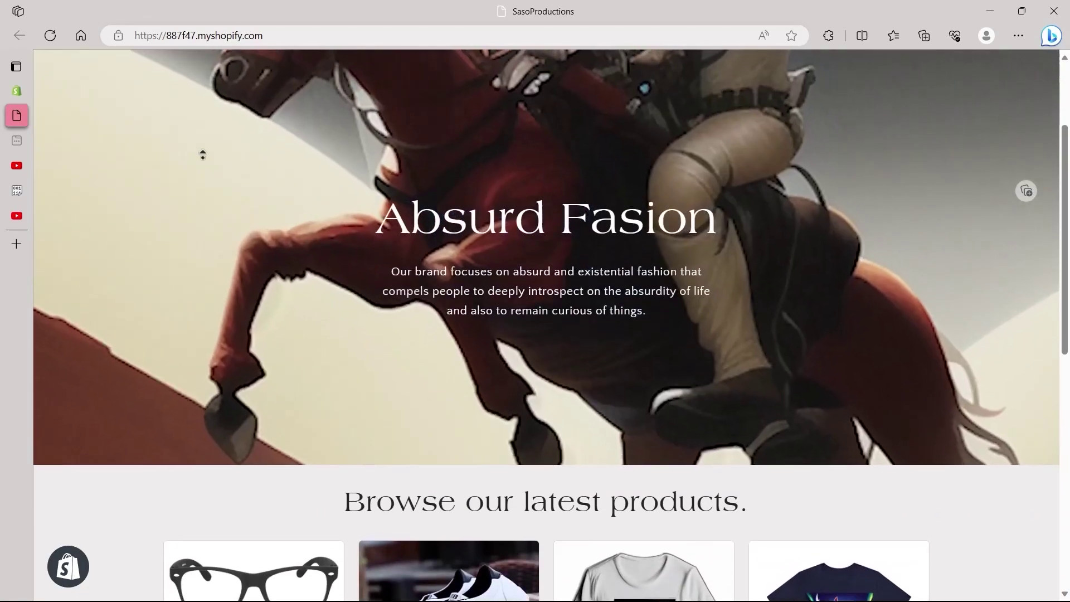
{"action": "scroll", "coordinate": [203, 154], "scroll_direction": "up", "scroll_amount": 1}
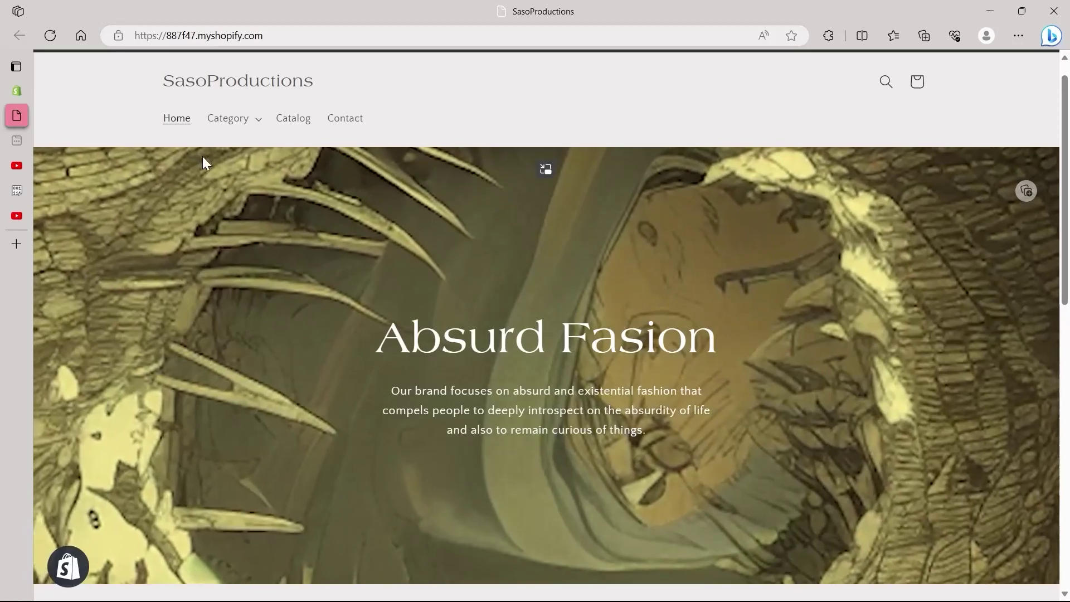
{"action": "middle_click", "coordinate": [203, 157]}
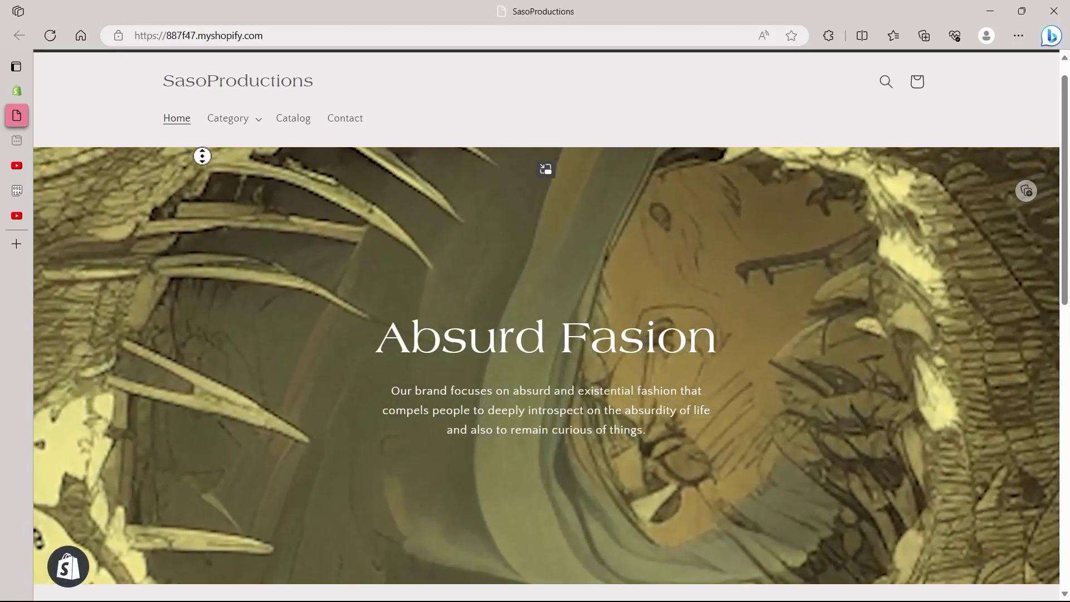